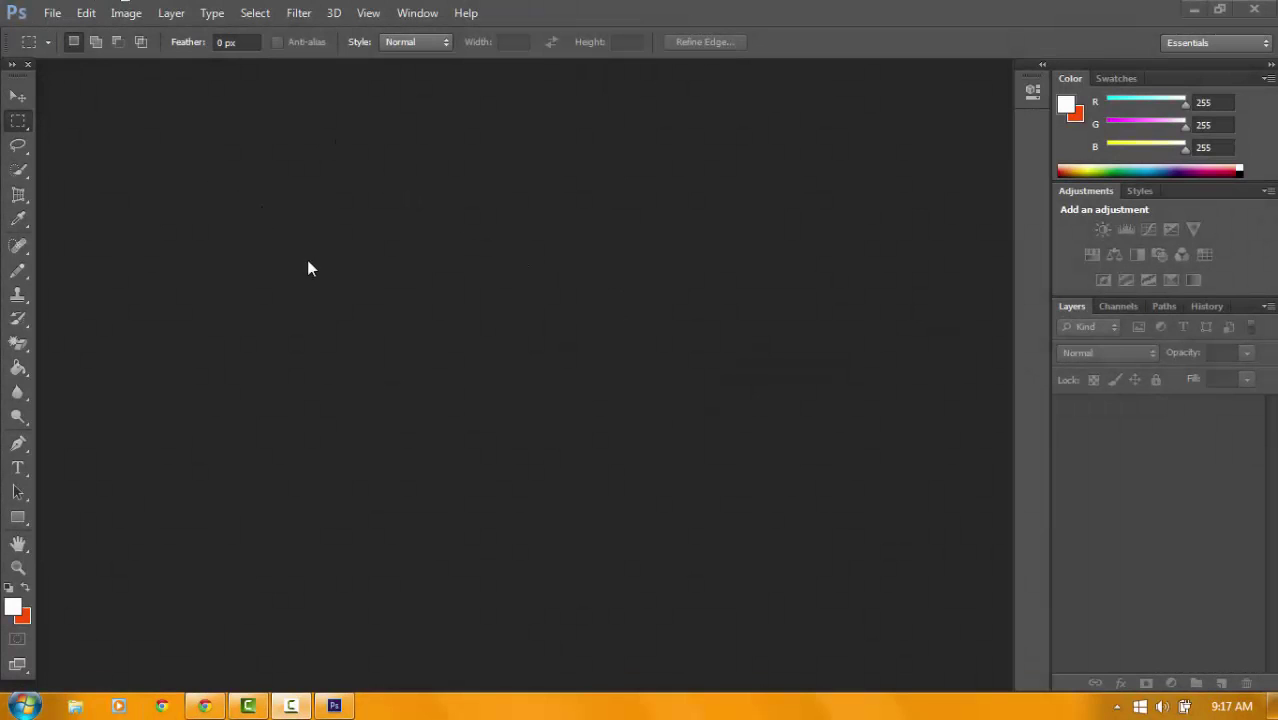
Create a new document 1280 px wide and 720 px high with a transparent background
{"action": "left_click", "coordinate": [52, 14]}
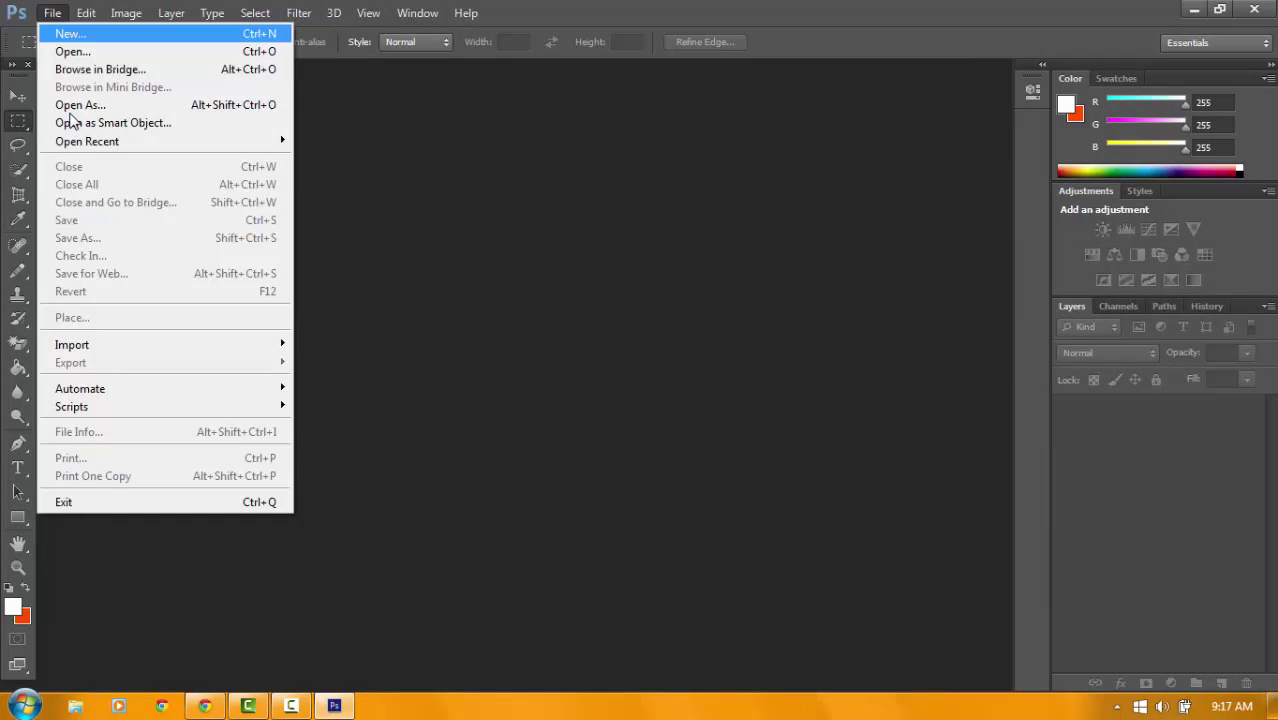
{"action": "left_click", "coordinate": [100, 33]}
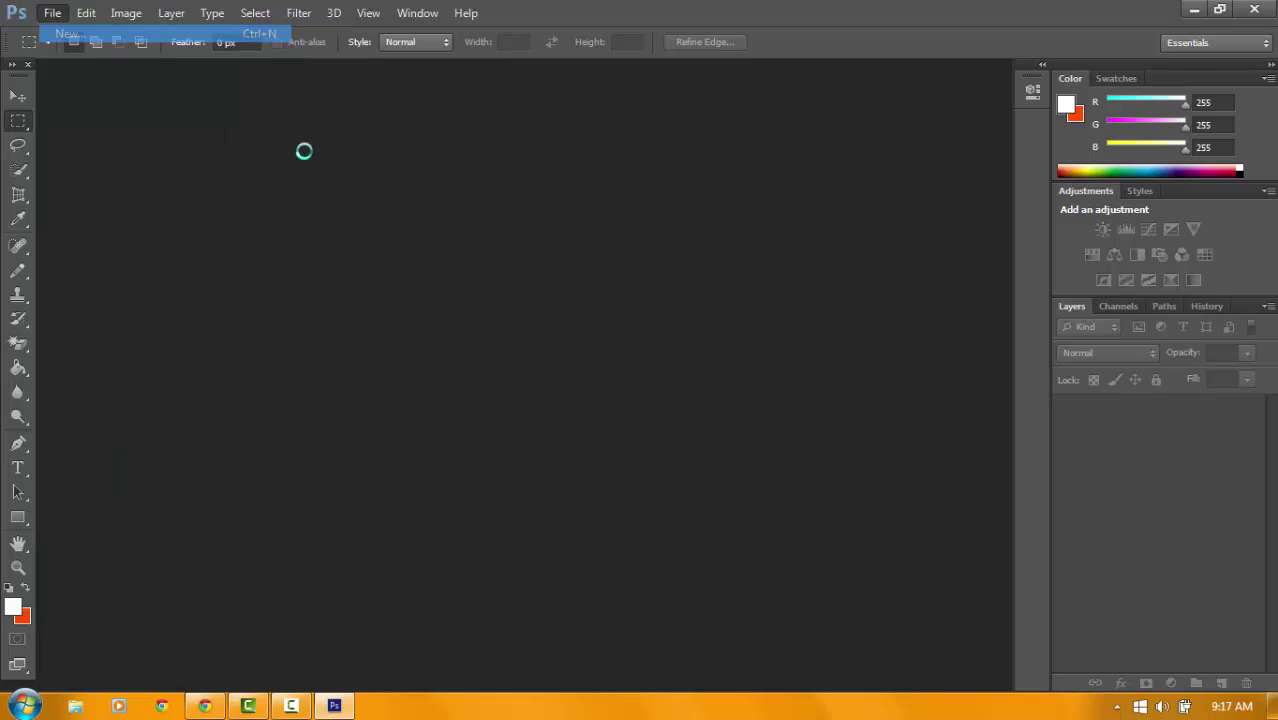
{"action": "left_click_drag", "start_coordinate": [553, 248], "coordinate": [441, 252]}
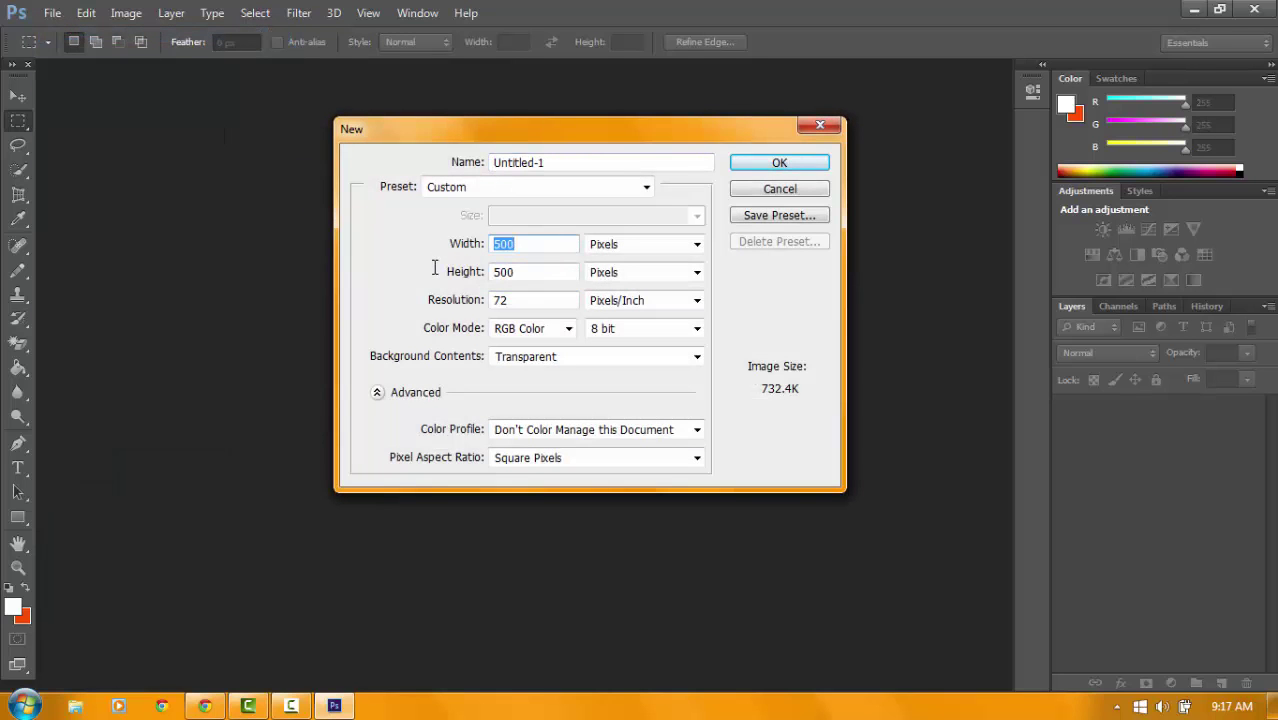
{"action": "type", "text": "1280"}
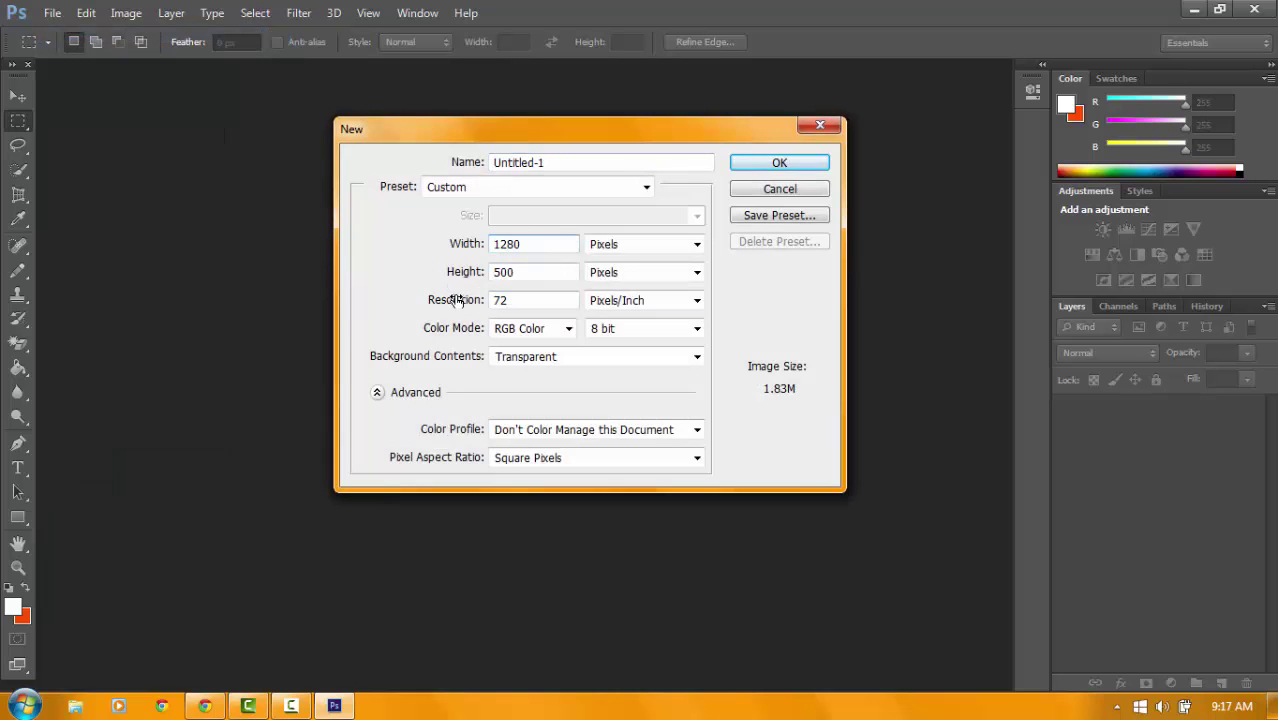
{"action": "key", "text": "Tab"}
{"action": "type", "text": "720"}
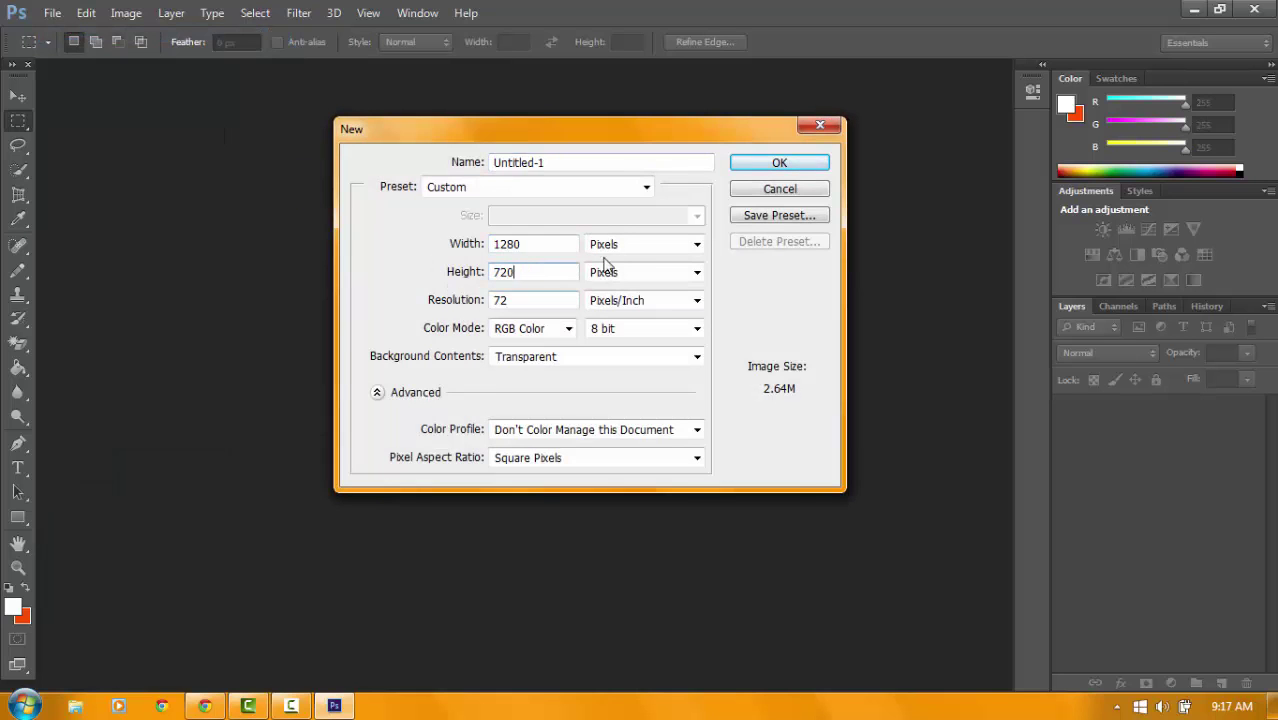
{"action": "left_click", "coordinate": [757, 166]}
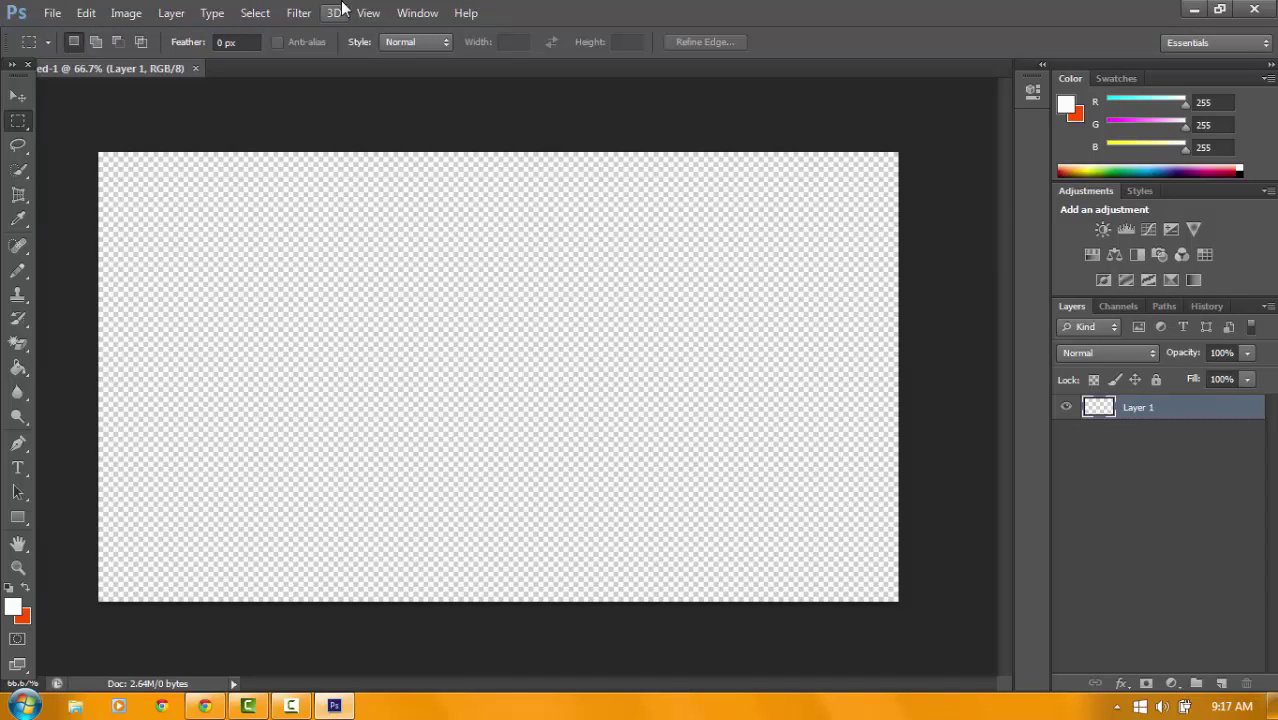
Set the foreground colour to orange #ff5a00 (255, 90, 0) and select the Rectangle tool
{"action": "left_click", "coordinate": [12, 607]}
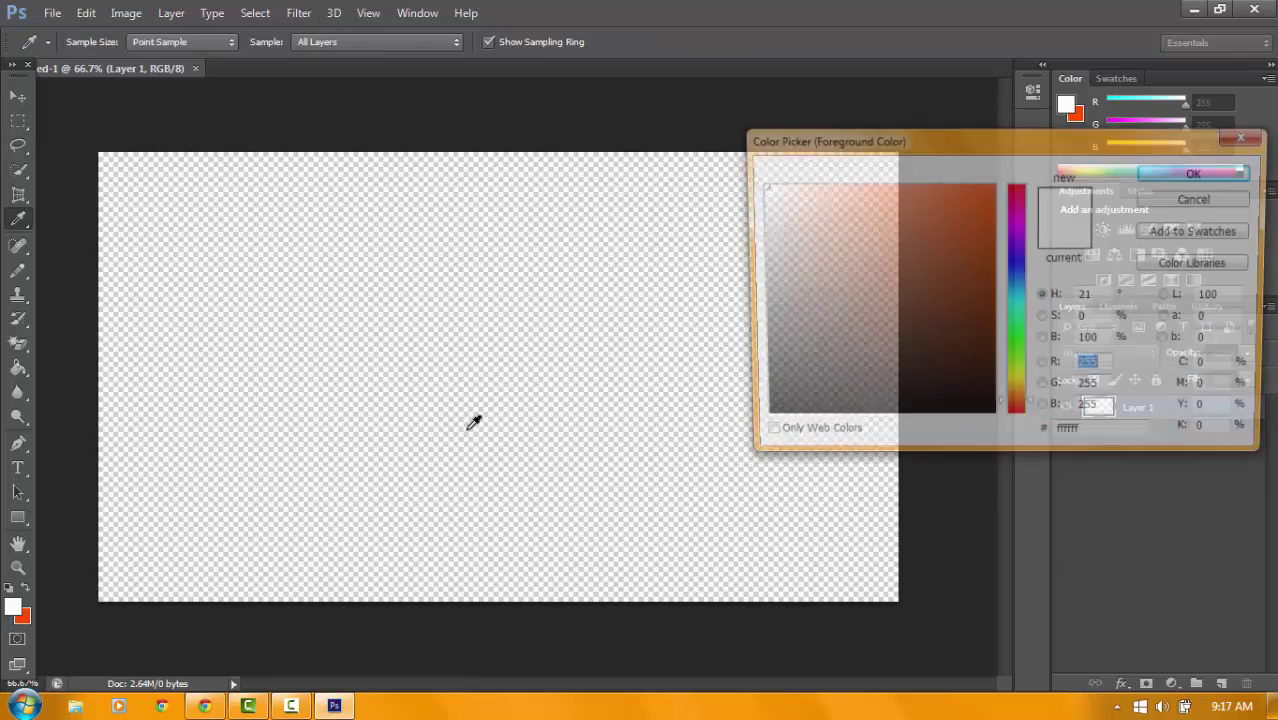
{"action": "left_click", "coordinate": [1016, 215]}
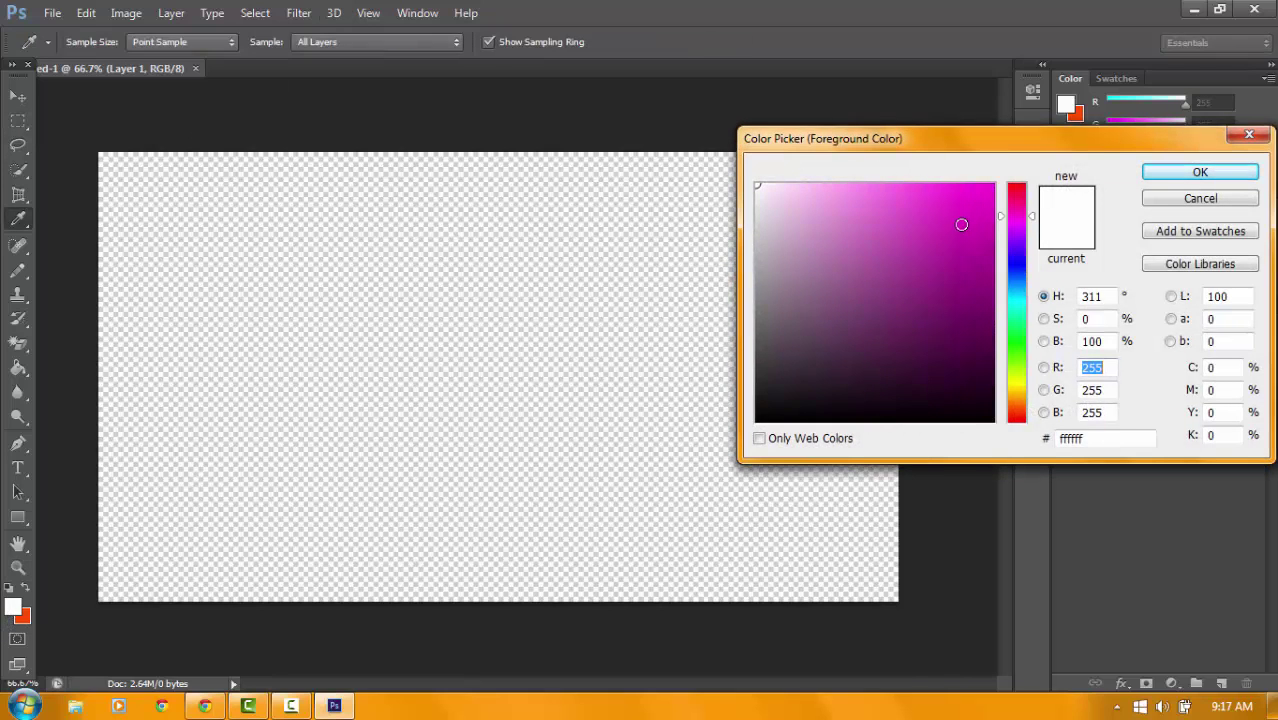
{"action": "left_click", "coordinate": [994, 355]}
{"action": "left_click", "coordinate": [1018, 408]}
{"action": "left_click", "coordinate": [994, 184]}
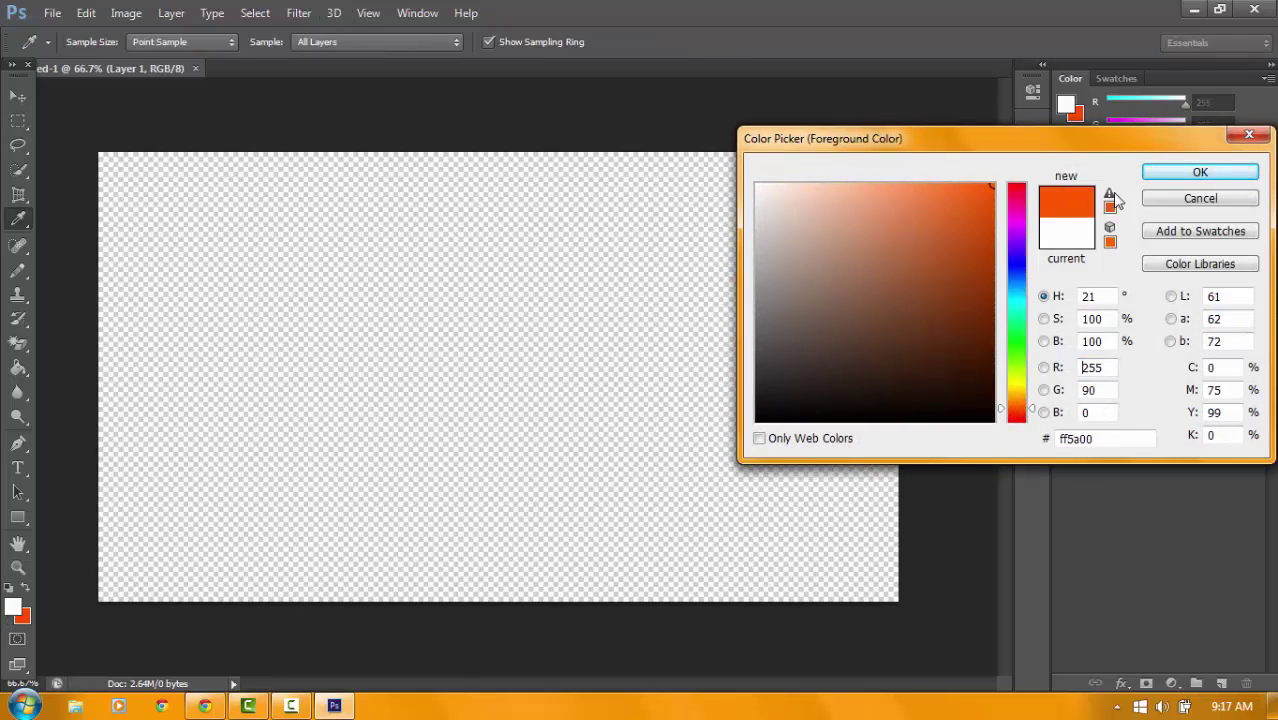
{"action": "left_click", "coordinate": [1200, 172]}
{"action": "left_click", "coordinate": [18, 517]}
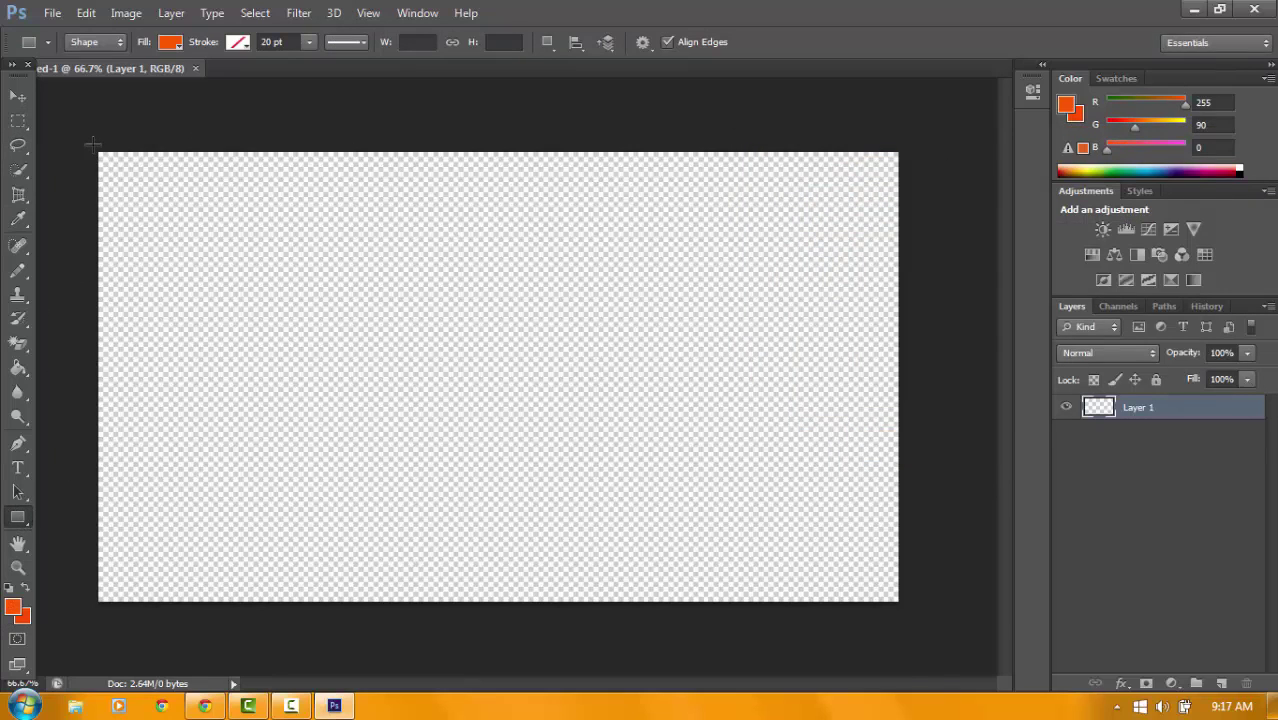
Drag an orange rectangle from the canvas's top-left corner to its bottom-right corner
{"action": "left_click_drag", "start_coordinate": [88, 142], "coordinate": [906, 609]}
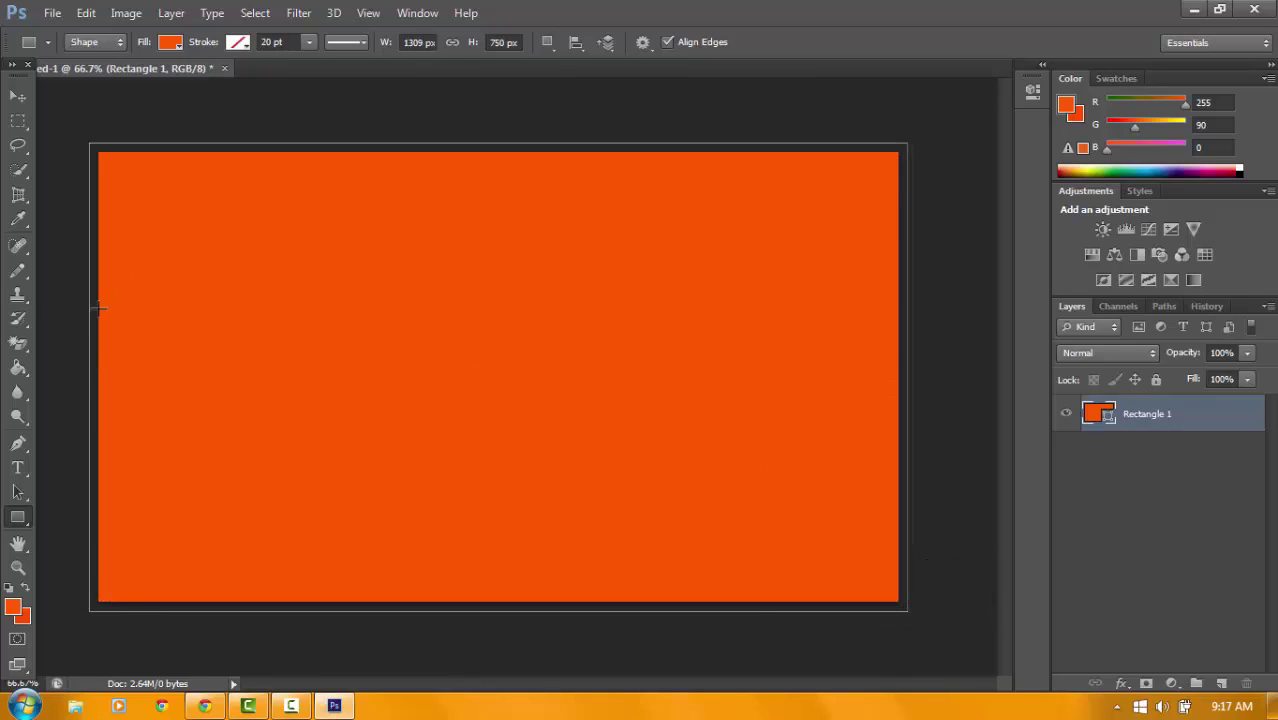
{"action": "key", "text": "t"}
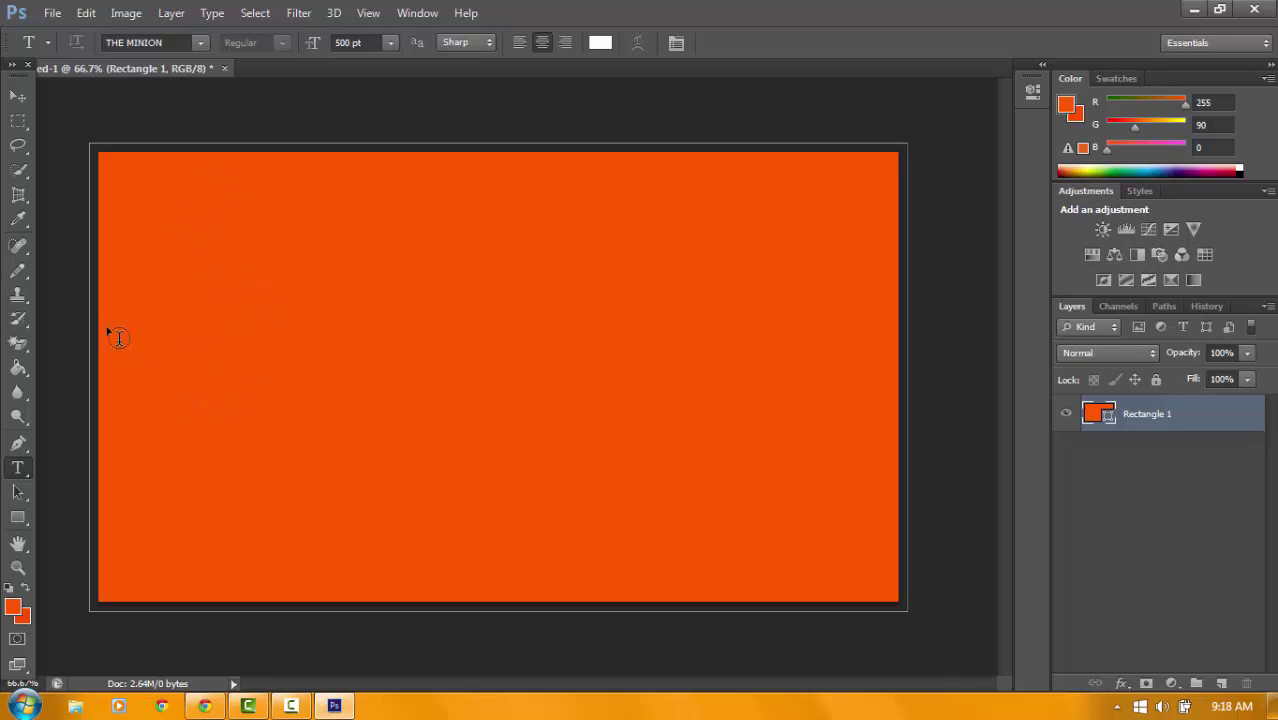
Choose the Type tool with THE MINION font at 222 pt
{"action": "left_click", "coordinate": [20, 520]}
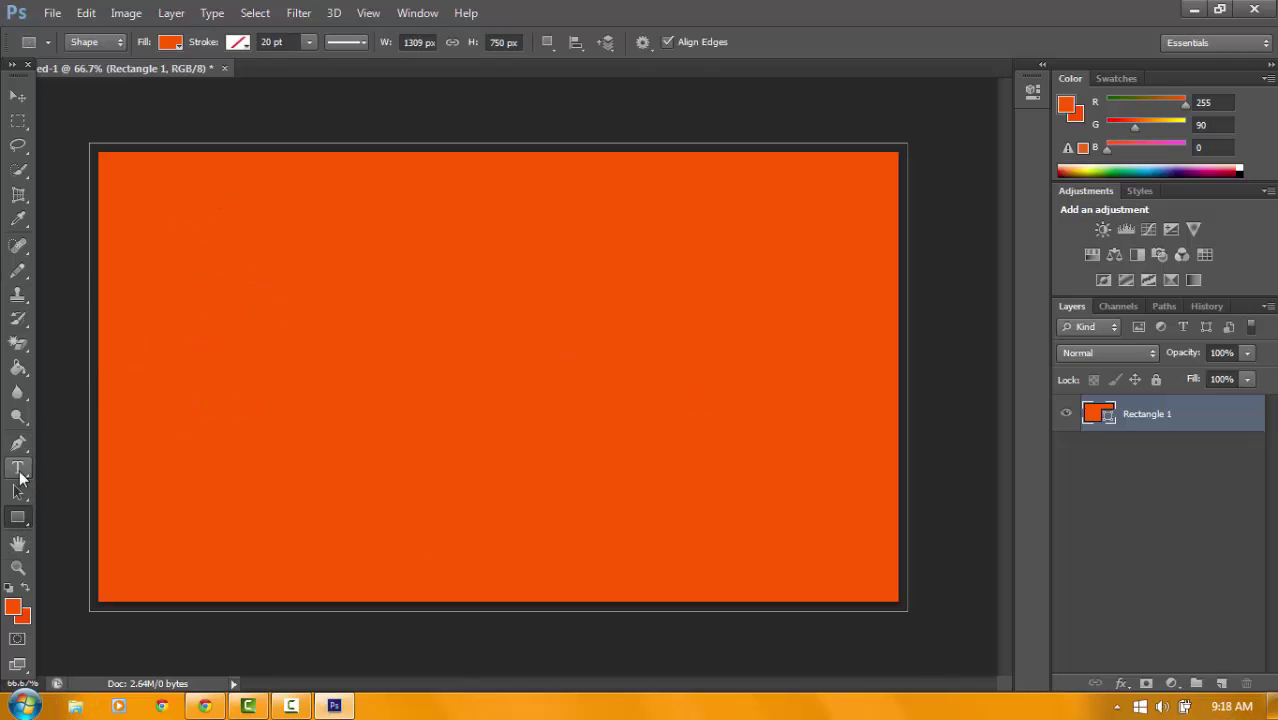
{"action": "left_click", "coordinate": [19, 469]}
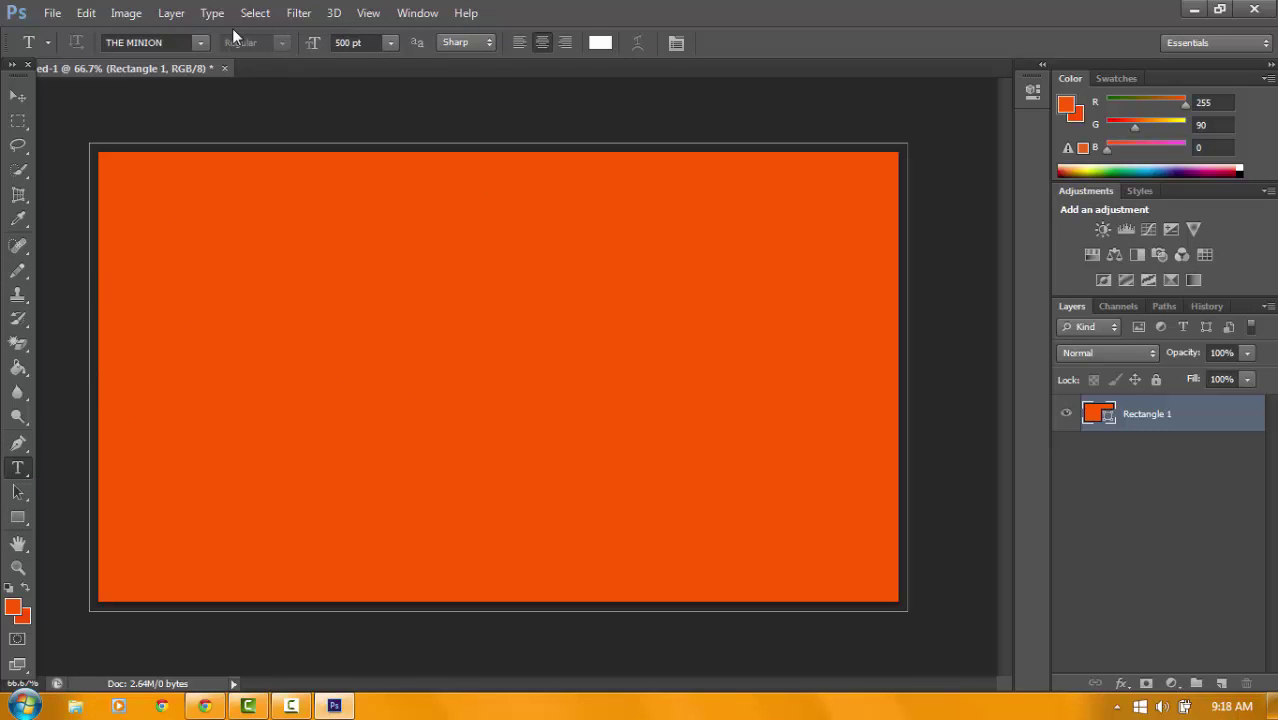
{"action": "left_click", "coordinate": [201, 45]}
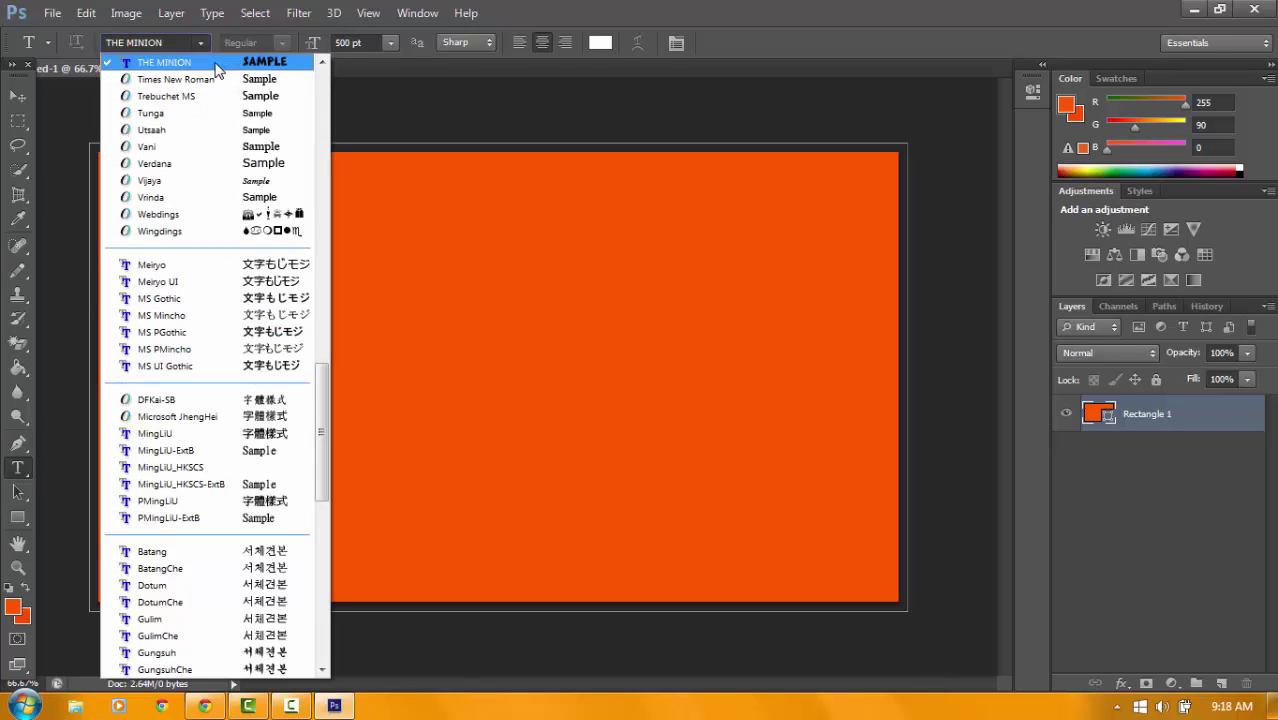
{"action": "left_click", "coordinate": [201, 46]}
{"action": "left_click", "coordinate": [388, 45]}
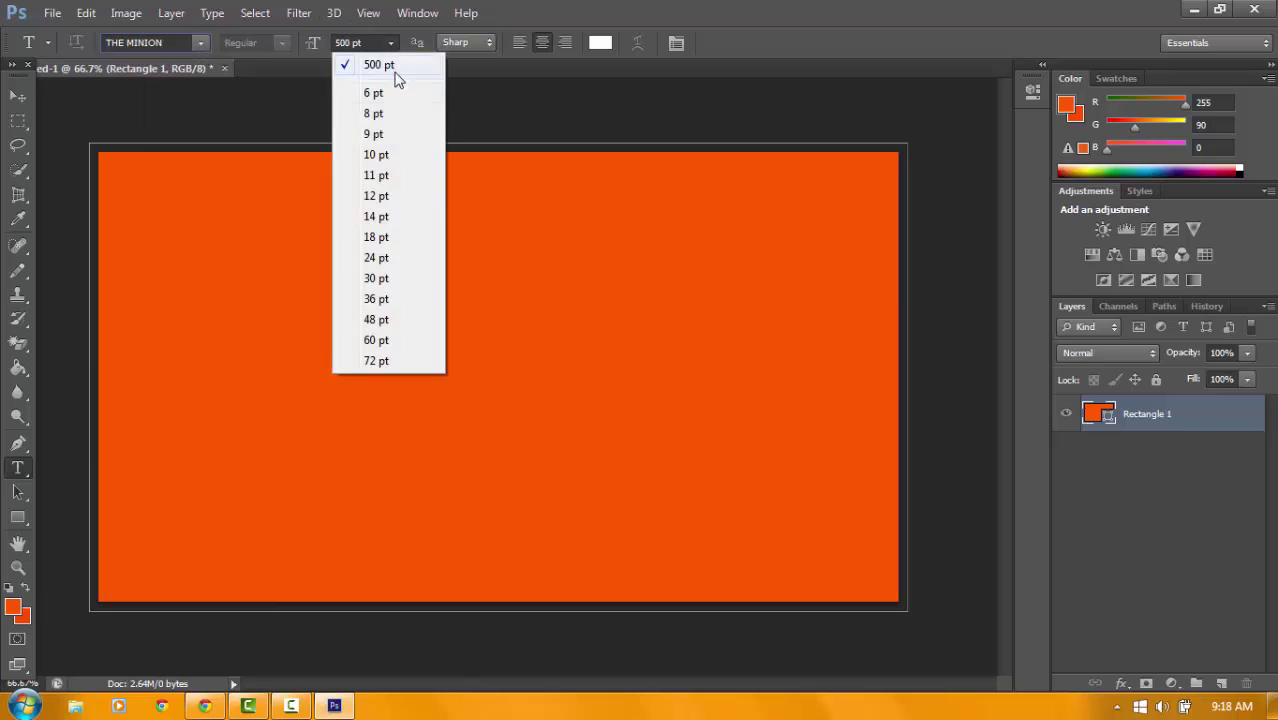
{"action": "left_click", "coordinate": [367, 43]}
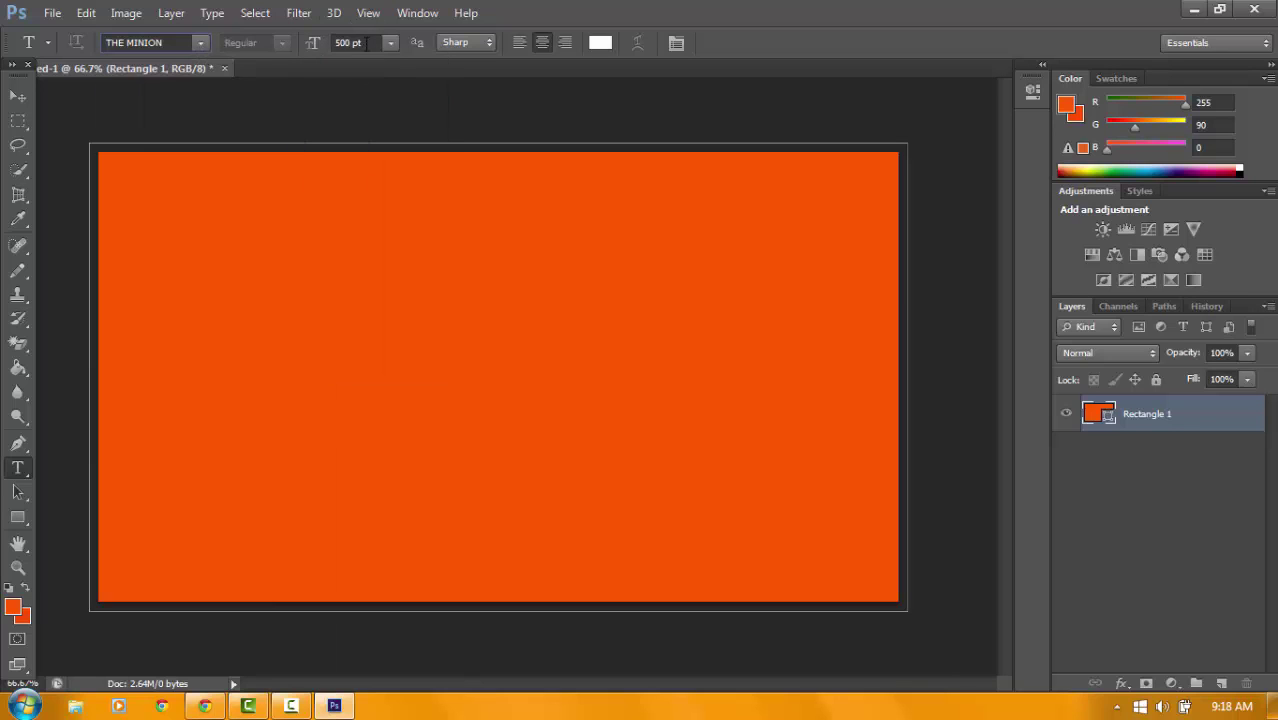
{"action": "left_click", "coordinate": [350, 43]}
{"action": "type", "text": "222"}
{"action": "key", "text": "Return"}
Type CUSTOM and THUMBNAIL on two lines in a text box across the canvas
{"action": "left_click", "coordinate": [288, 256]}
{"action": "type", "text": "SDF"}
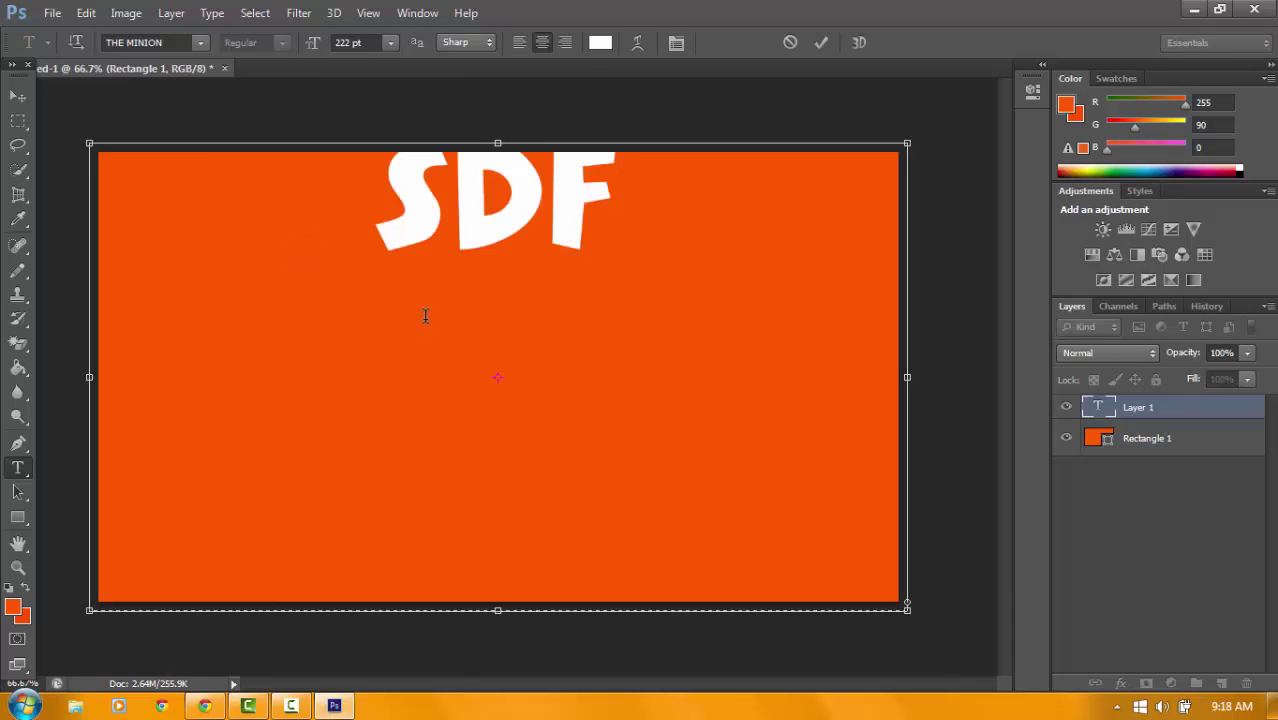
{"action": "key", "text": "BackSpace"}
{"action": "key", "text": "BackSpace"}
{"action": "key", "text": "BackSpace"}
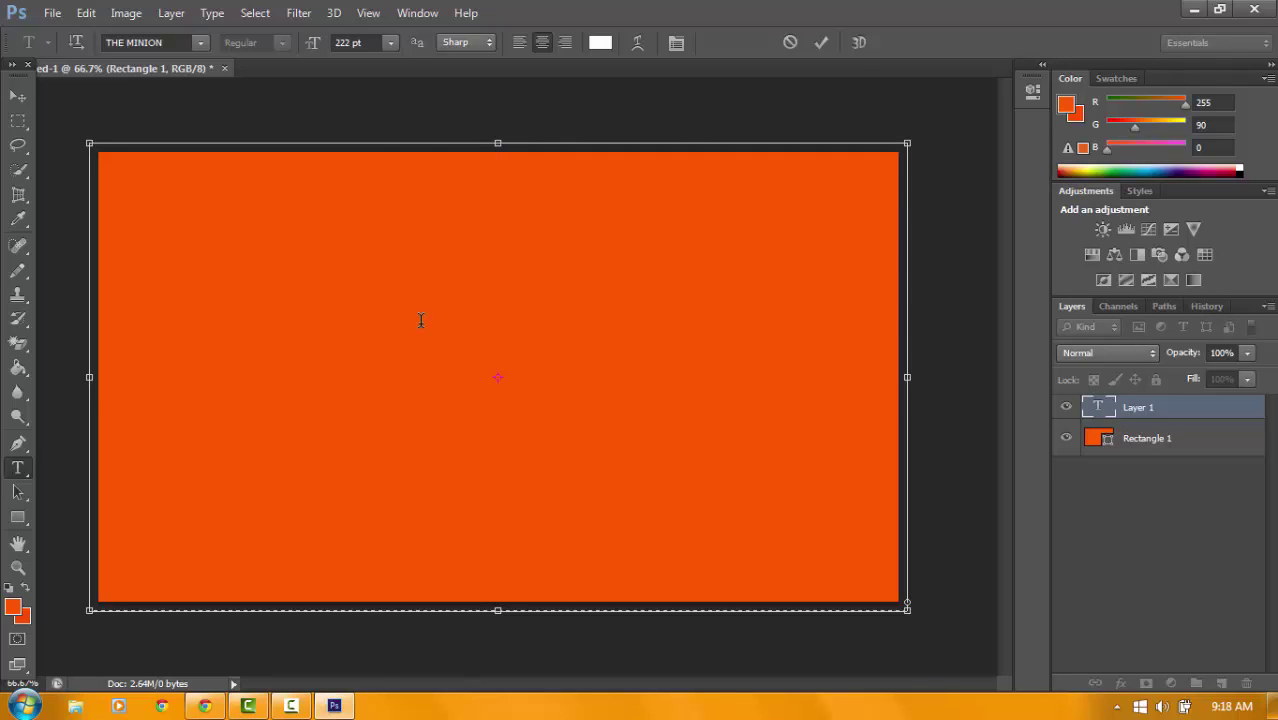
{"action": "type", "text": "CUSTOM"}
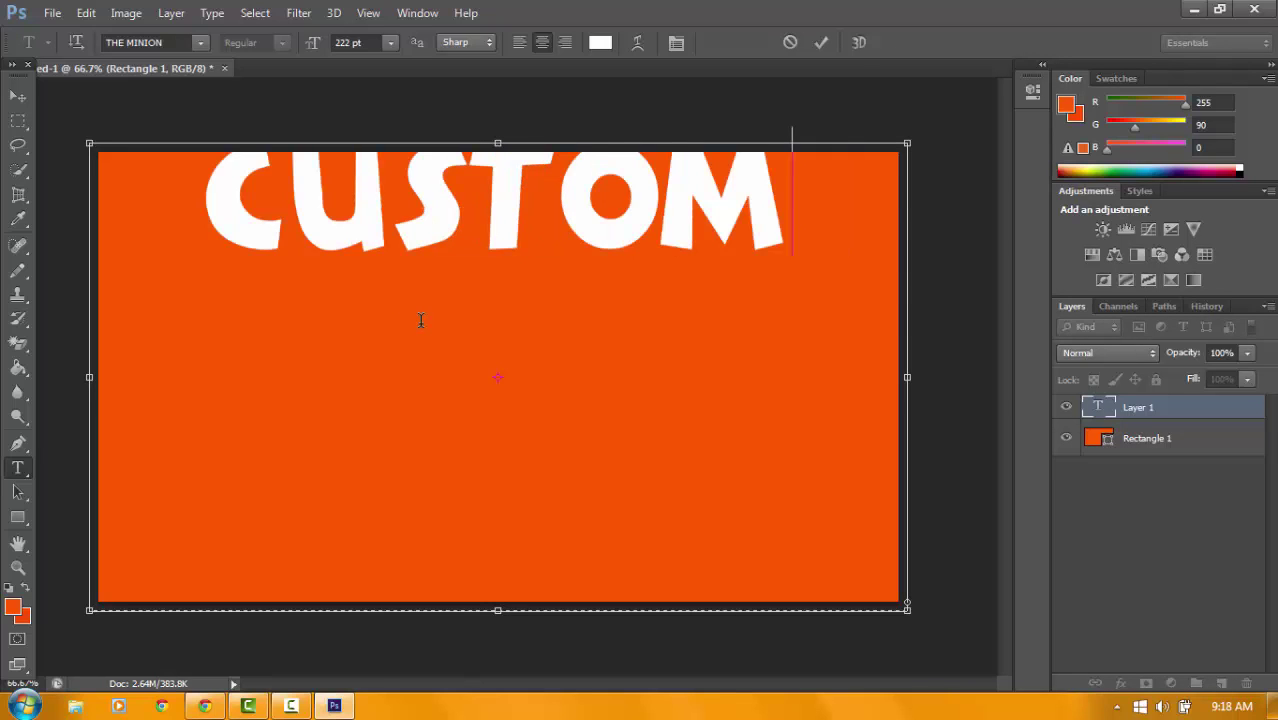
{"action": "key", "text": "Return"}
{"action": "type", "text": "T"}
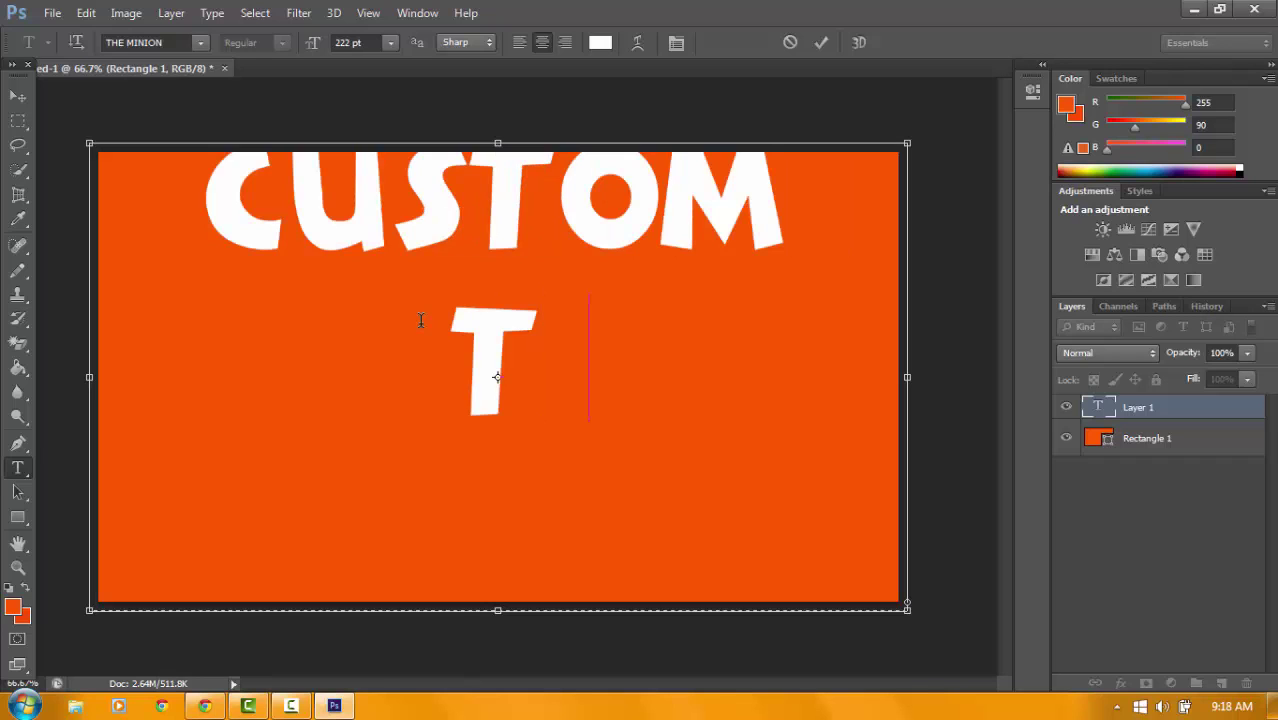
{"action": "type", "text": "HUM"}
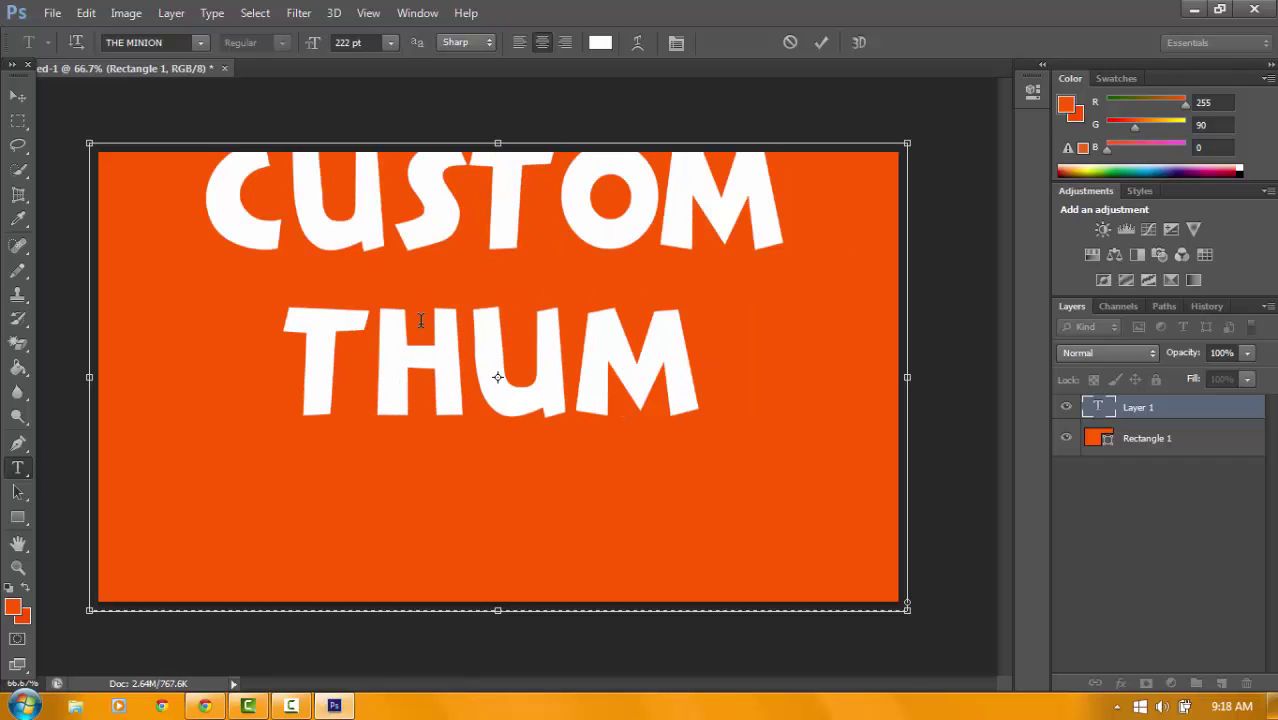
{"action": "type", "text": "B"}
{"action": "key", "text": "BackSpace"}
{"action": "type", "text": "B"}
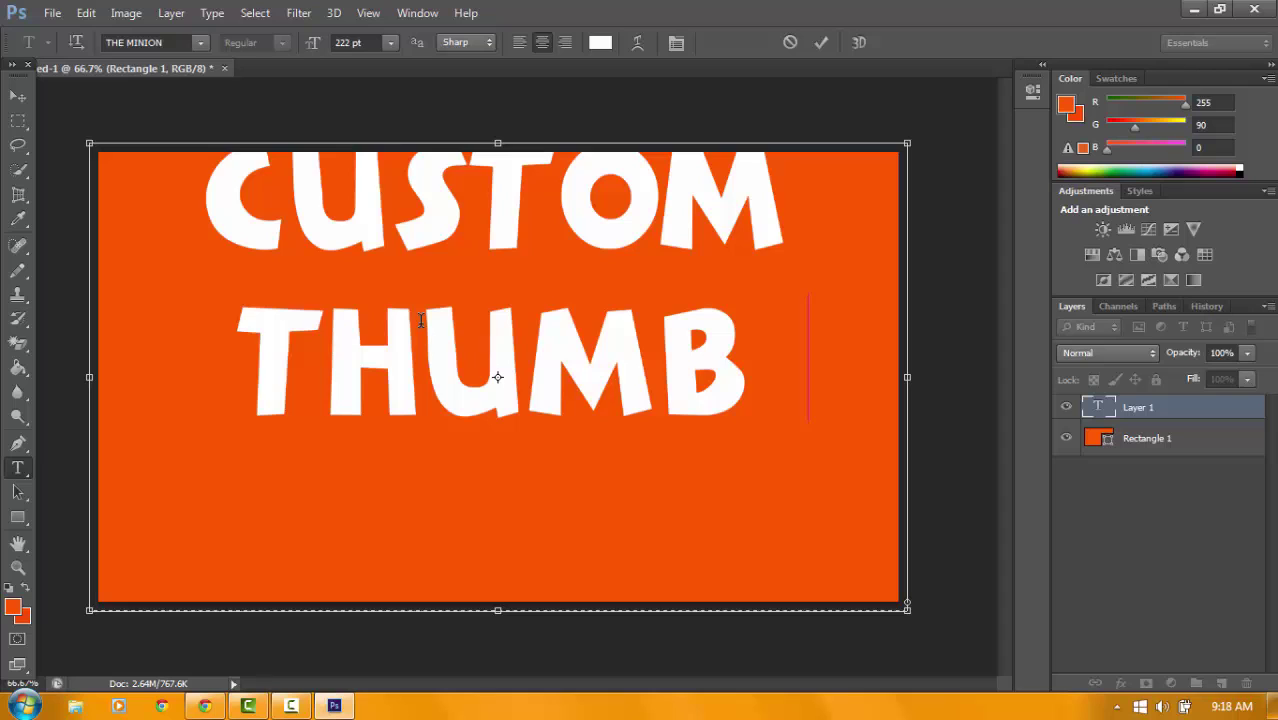
{"action": "type", "text": "NAIL"}
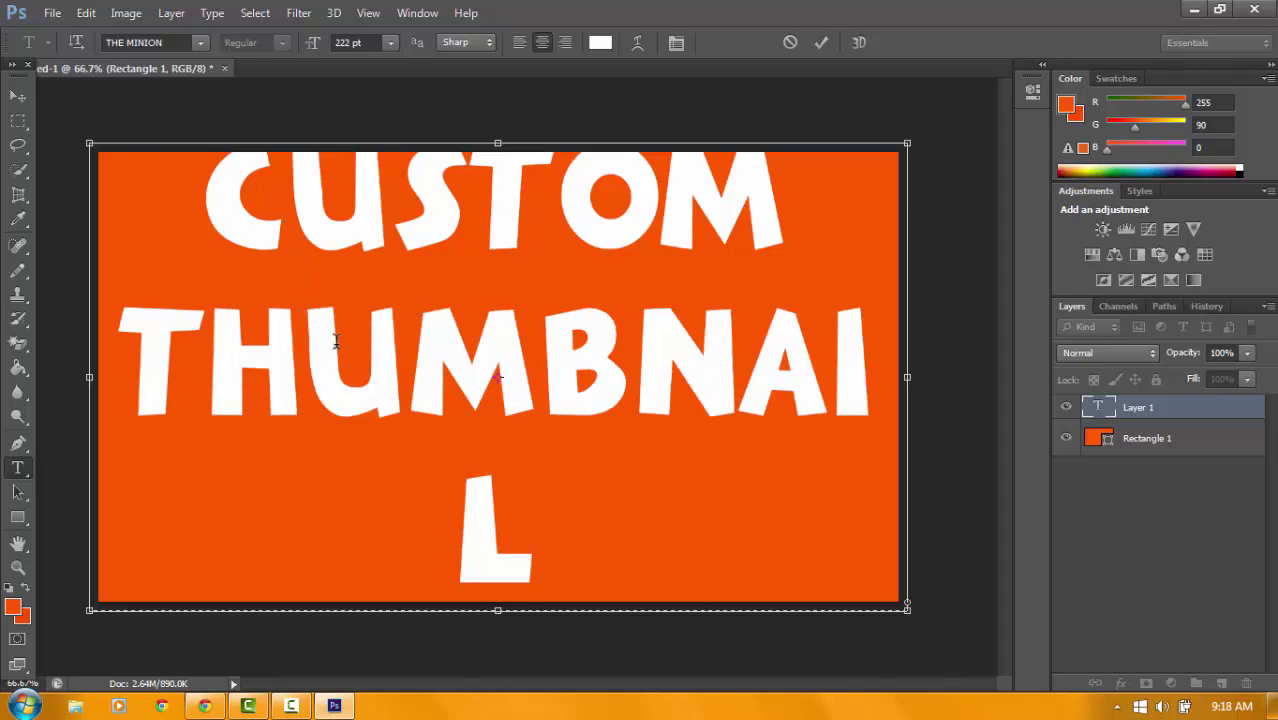
Delete the overflowing text and set the font size to 200 pt
{"action": "key", "text": "ctrl+a"}
{"action": "key", "text": "BackSpace"}
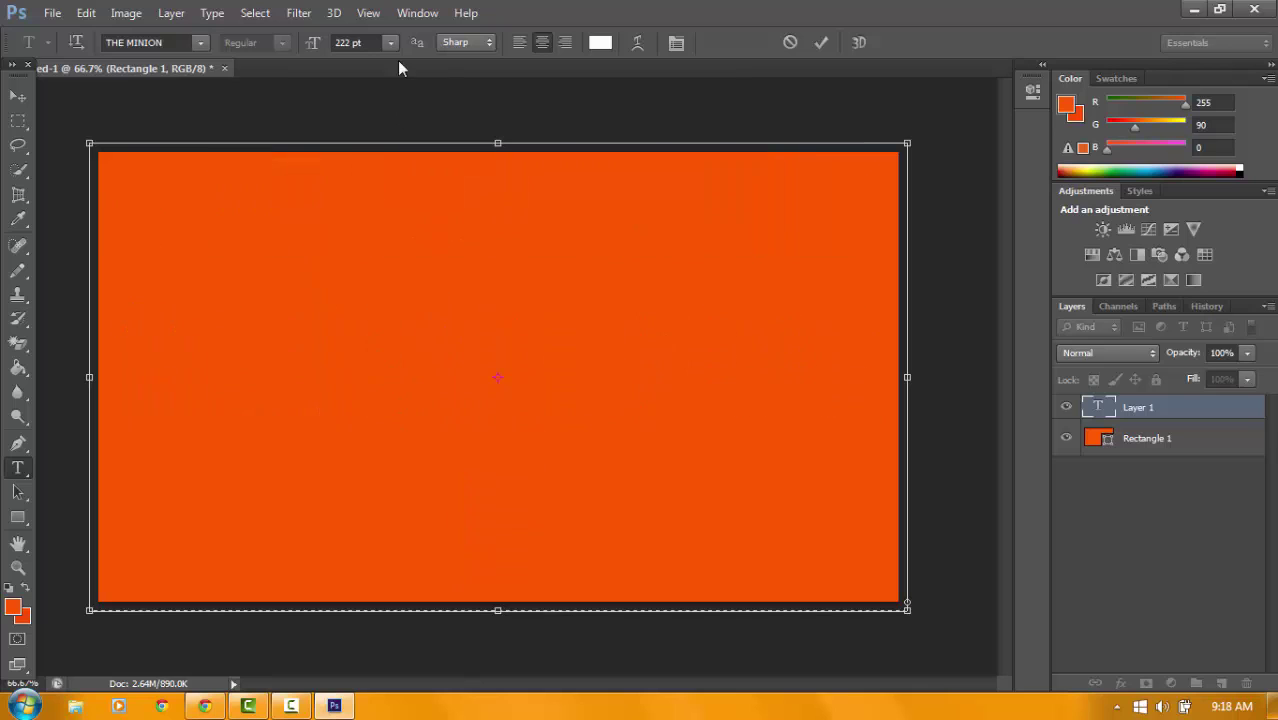
{"action": "left_click", "coordinate": [390, 42]}
{"action": "left_click", "coordinate": [390, 48]}
{"action": "left_click", "coordinate": [367, 42]}
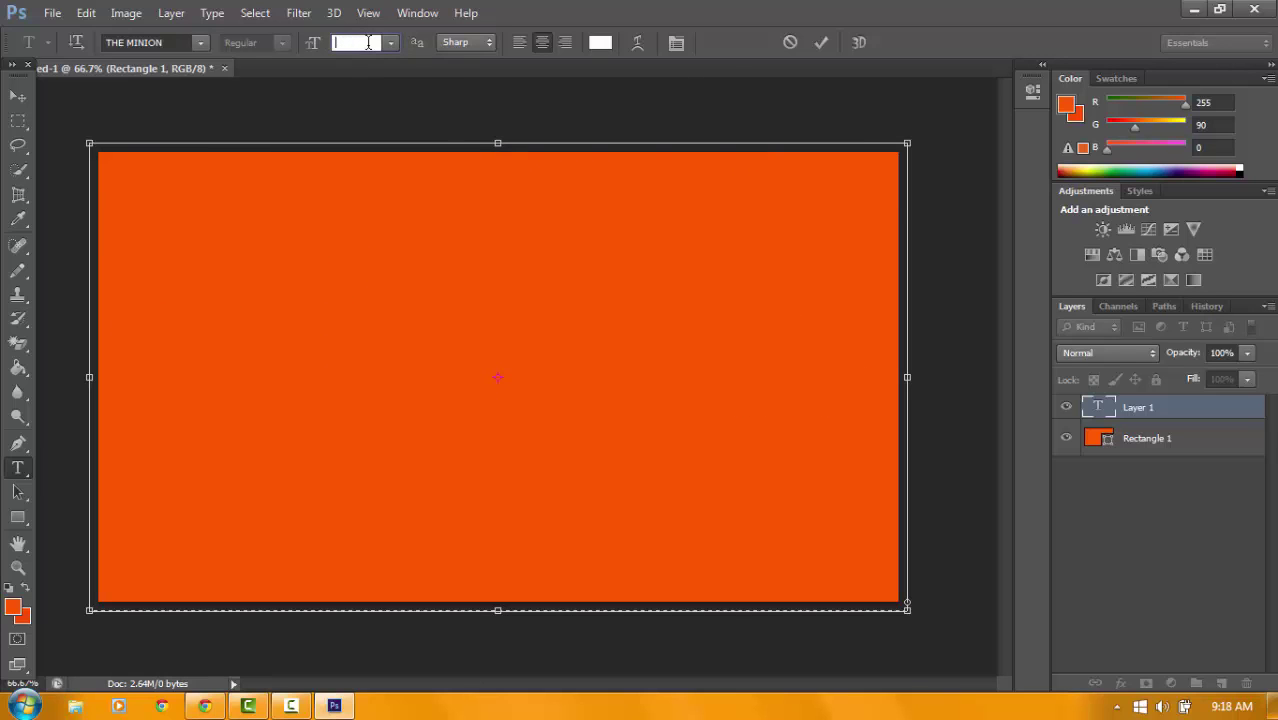
{"action": "type", "text": "200"}
{"action": "key", "text": "Return"}
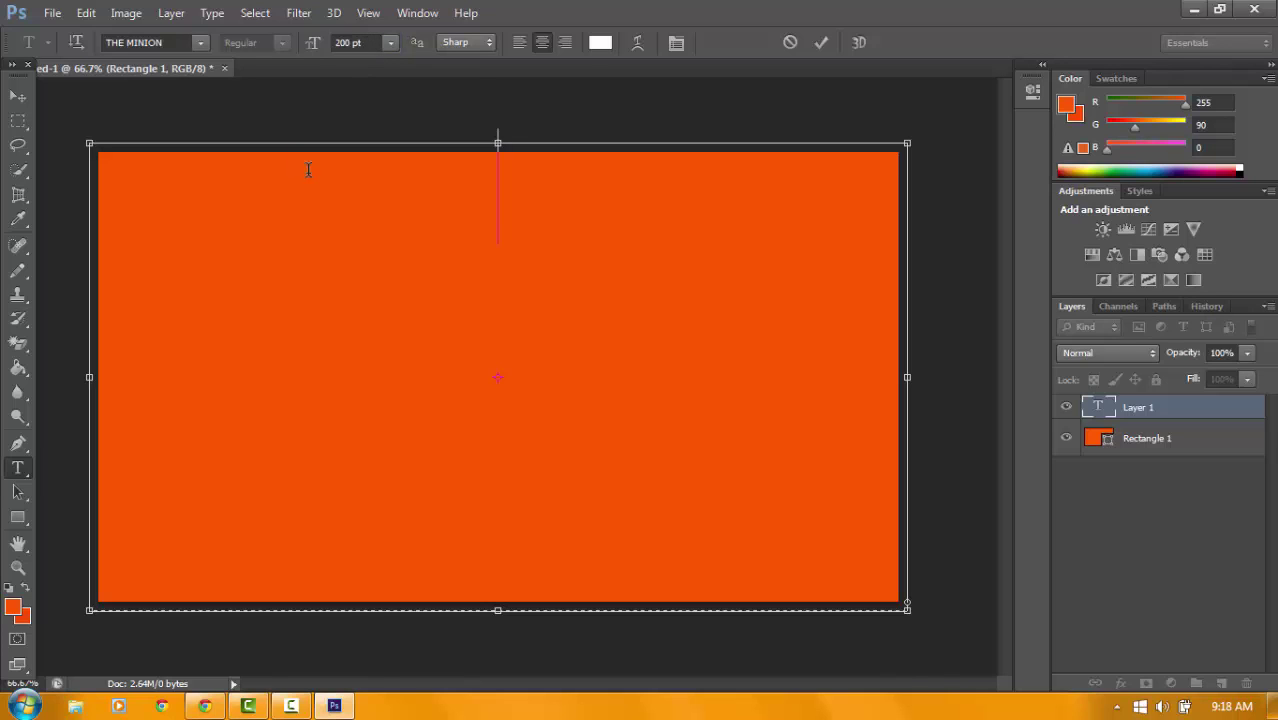
Retype CUSTOM and THUMBNAIL on two separate lines
{"action": "type", "text": "CUSTOM"}
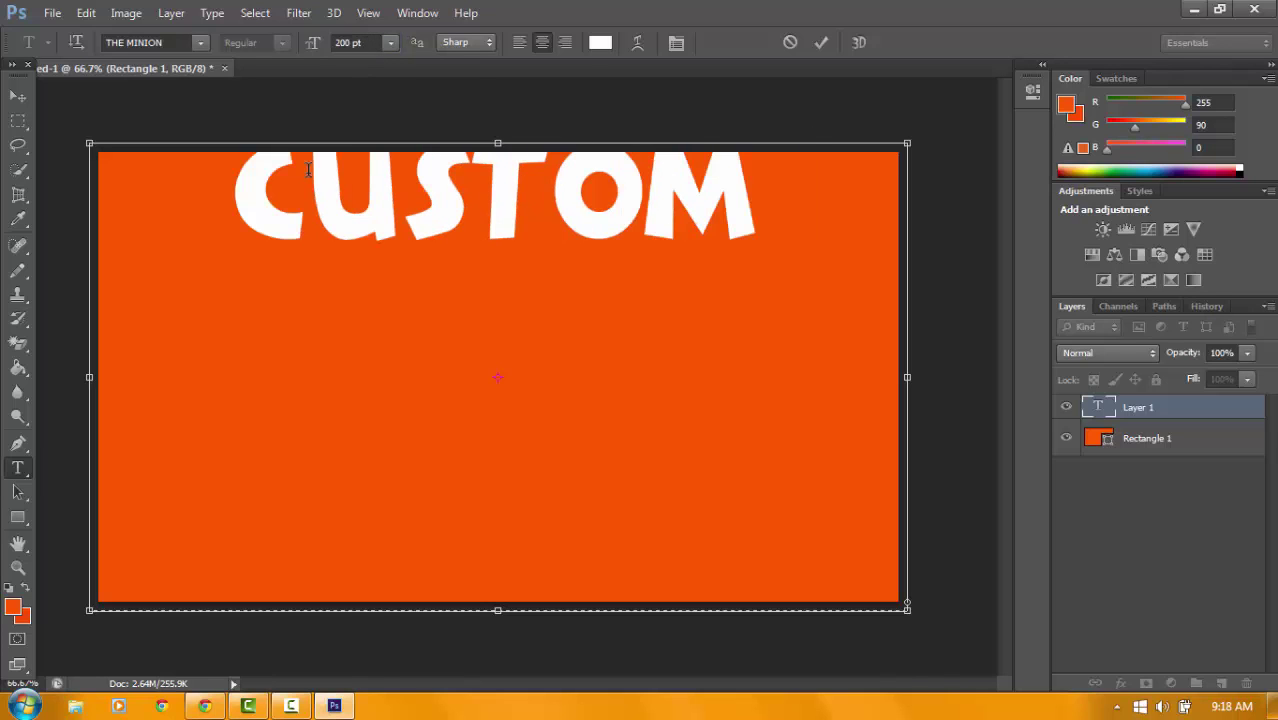
{"action": "key", "text": "Return"}
{"action": "type", "text": "THUMBNAIL"}
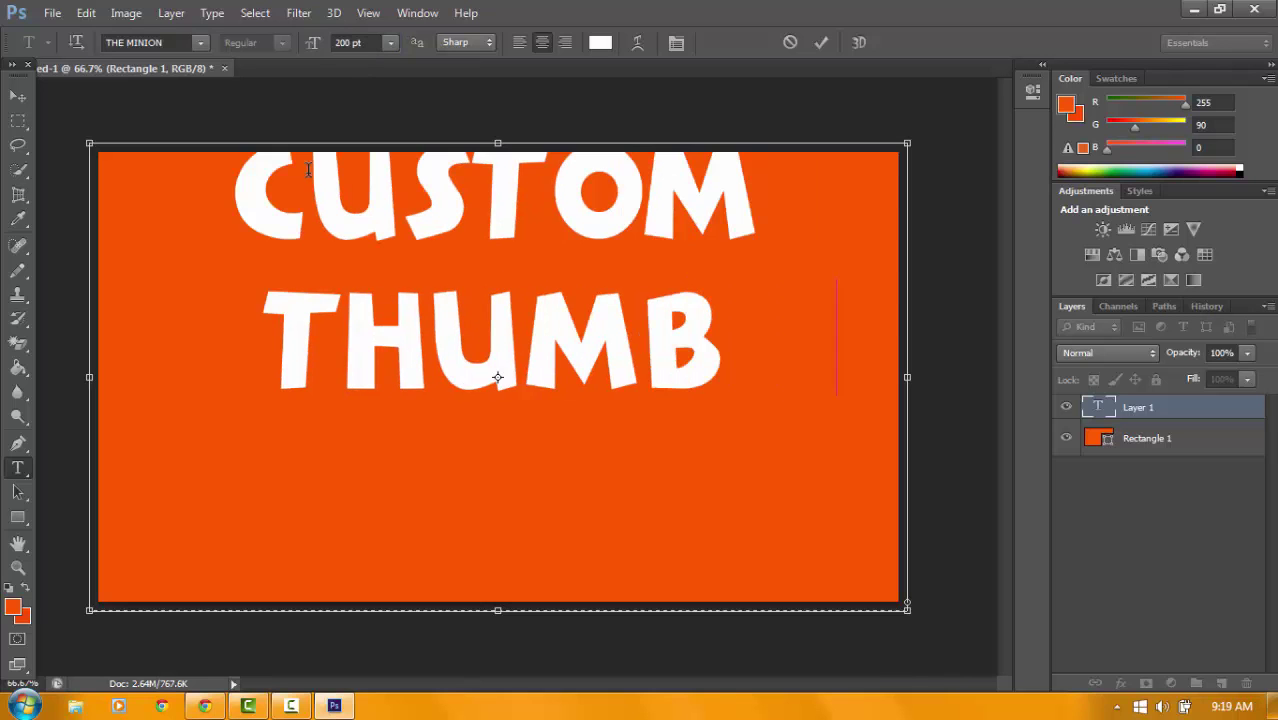
Move the heading lower and widen its text box so THUMBNAIL fits on its own line
{"action": "left_click", "coordinate": [20, 95]}
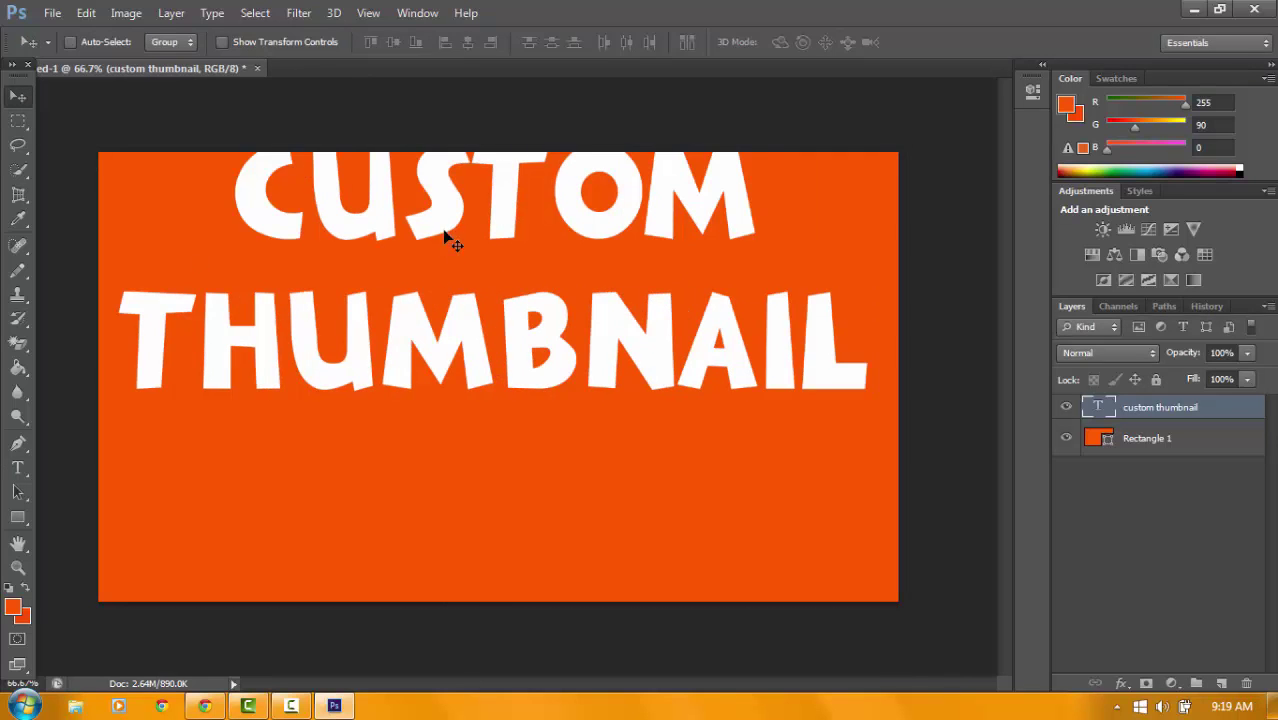
{"action": "left_click_drag", "start_coordinate": [448, 234], "coordinate": [455, 286]}
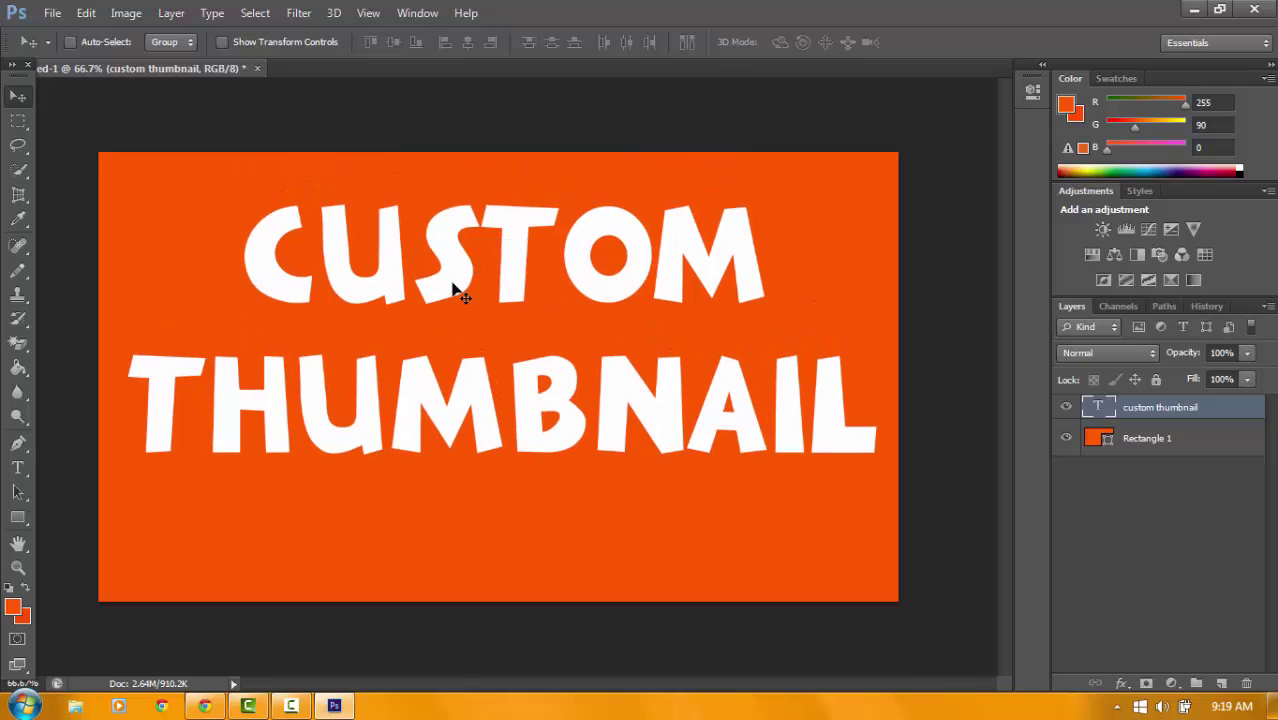
{"action": "left_click", "coordinate": [18, 467]}
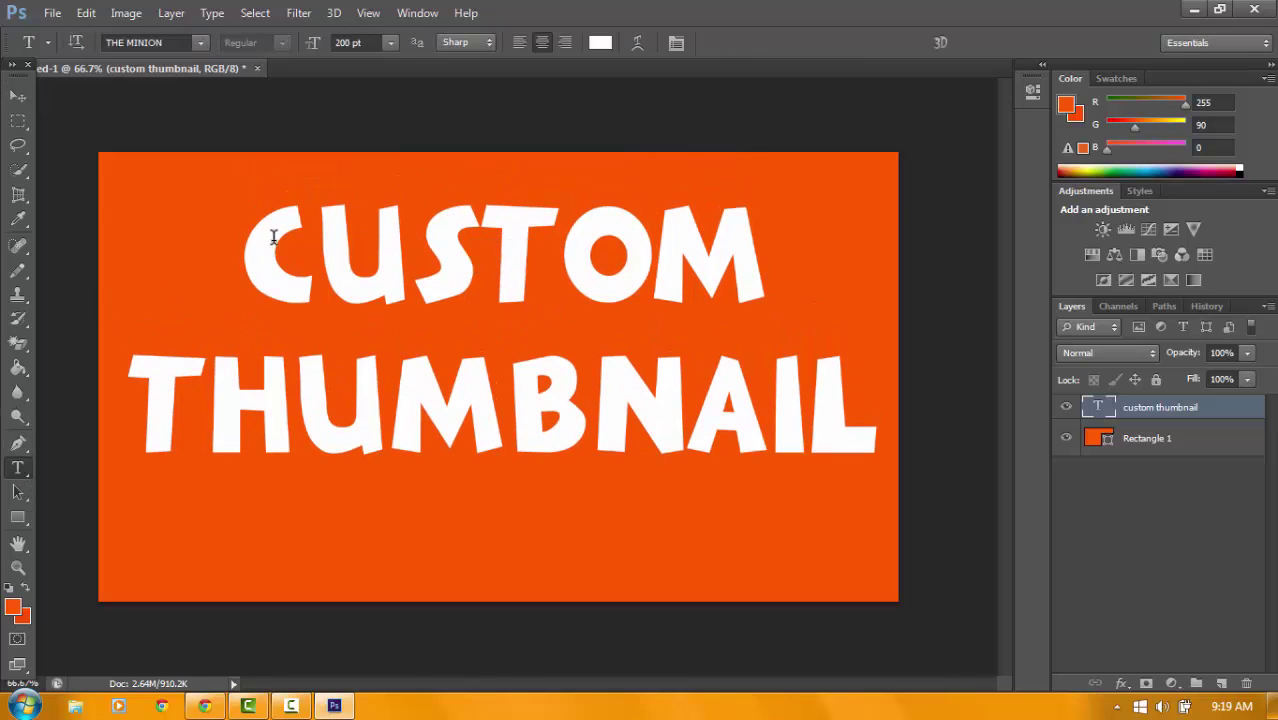
{"action": "left_click", "coordinate": [143, 417]}
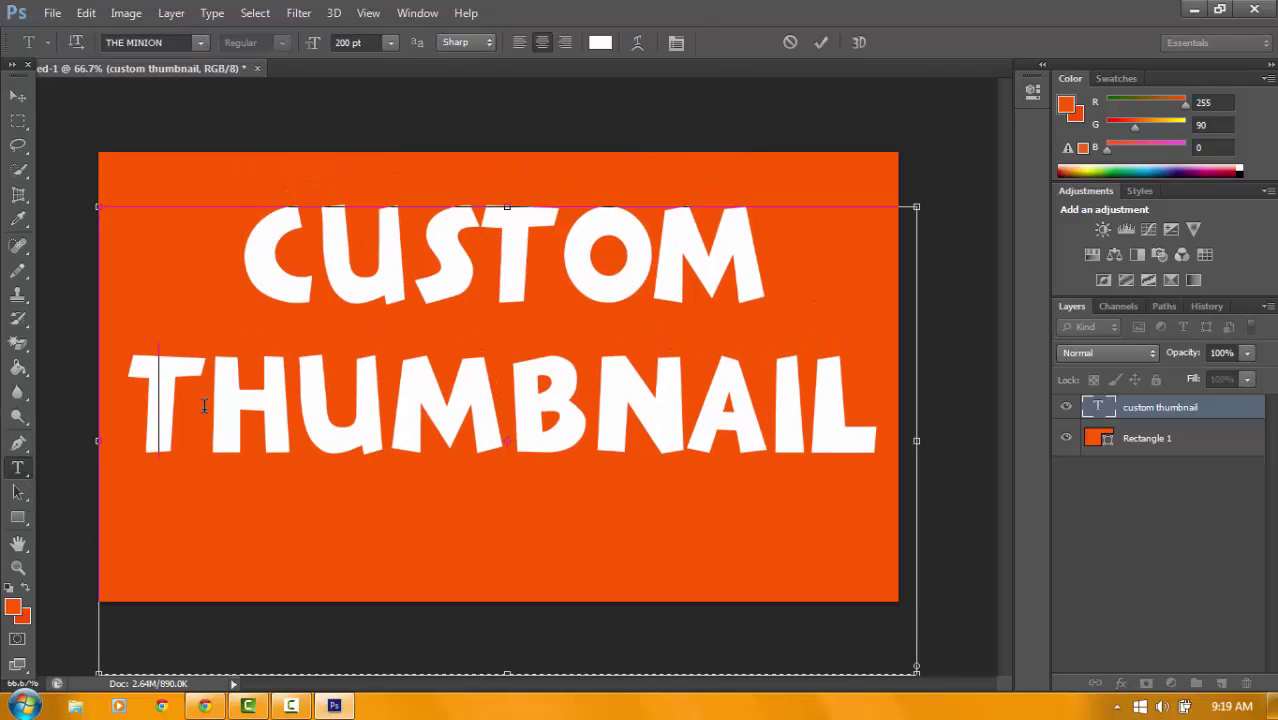
{"action": "key", "text": "Return"}
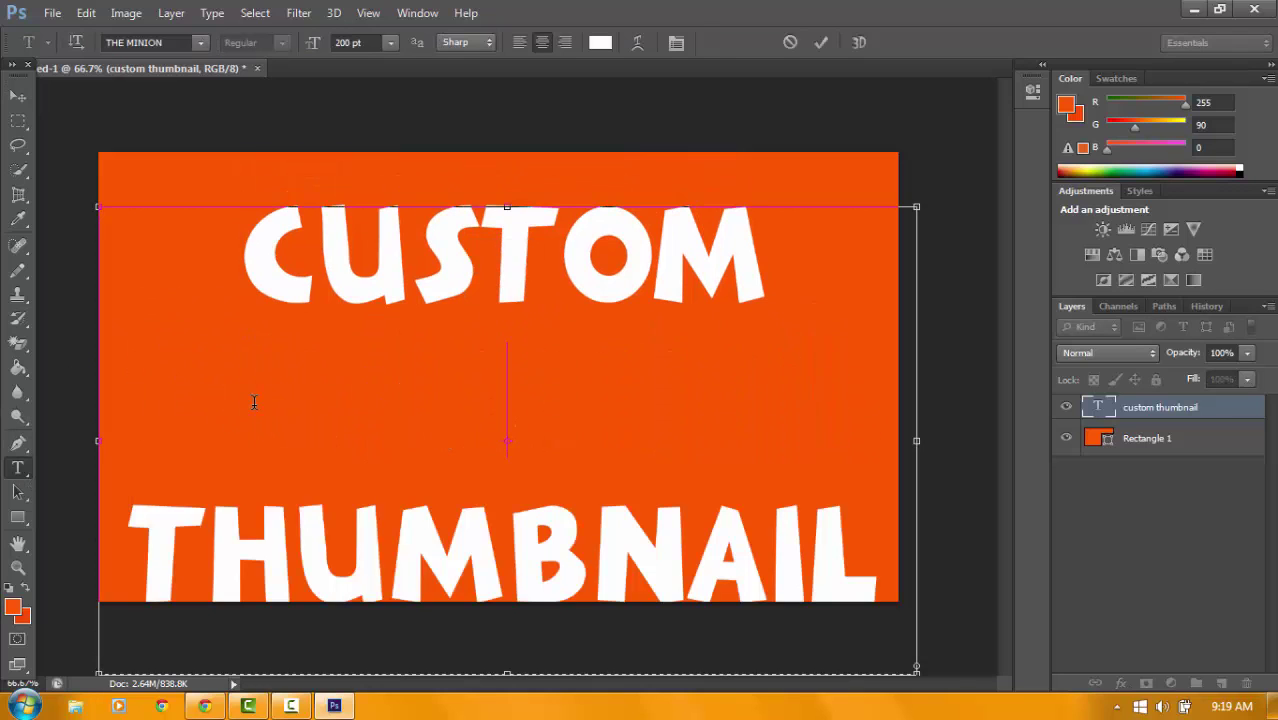
{"action": "key", "text": "BackSpace"}
{"action": "key", "text": "Delete"}
{"action": "left_click", "coordinate": [152, 391]}
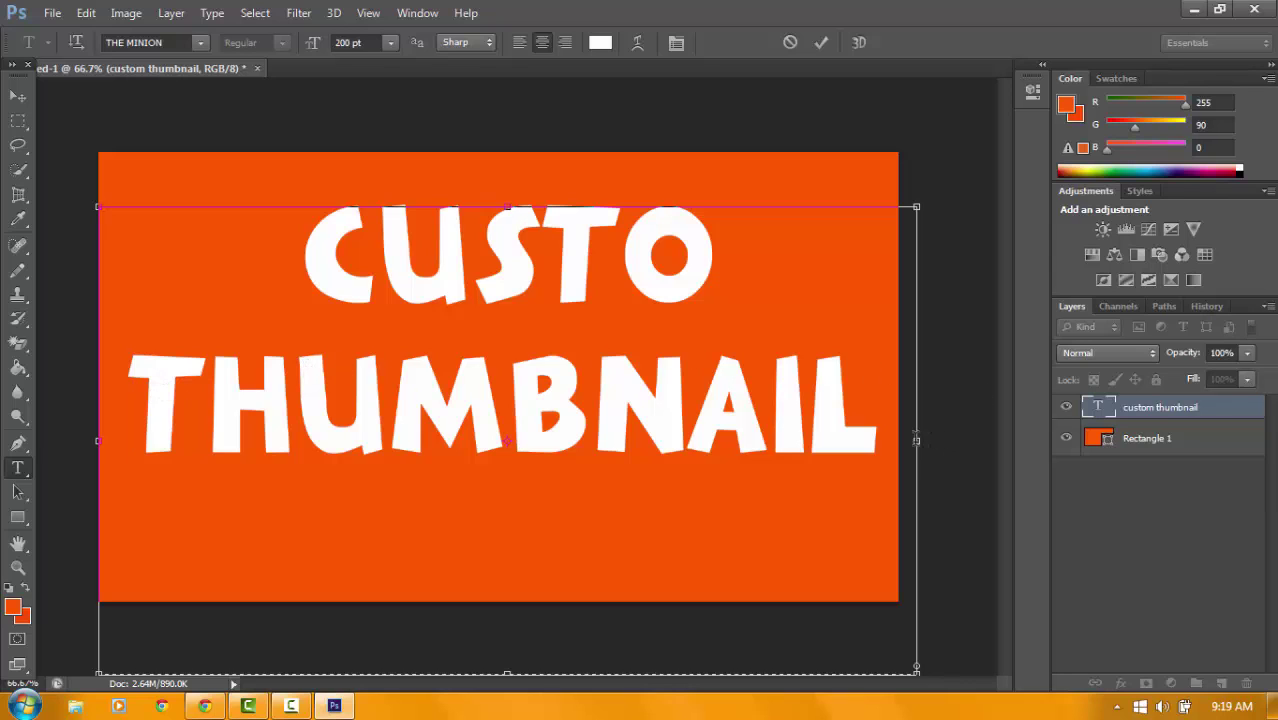
{"action": "left_click_drag", "start_coordinate": [916, 440], "coordinate": [1000, 420]}
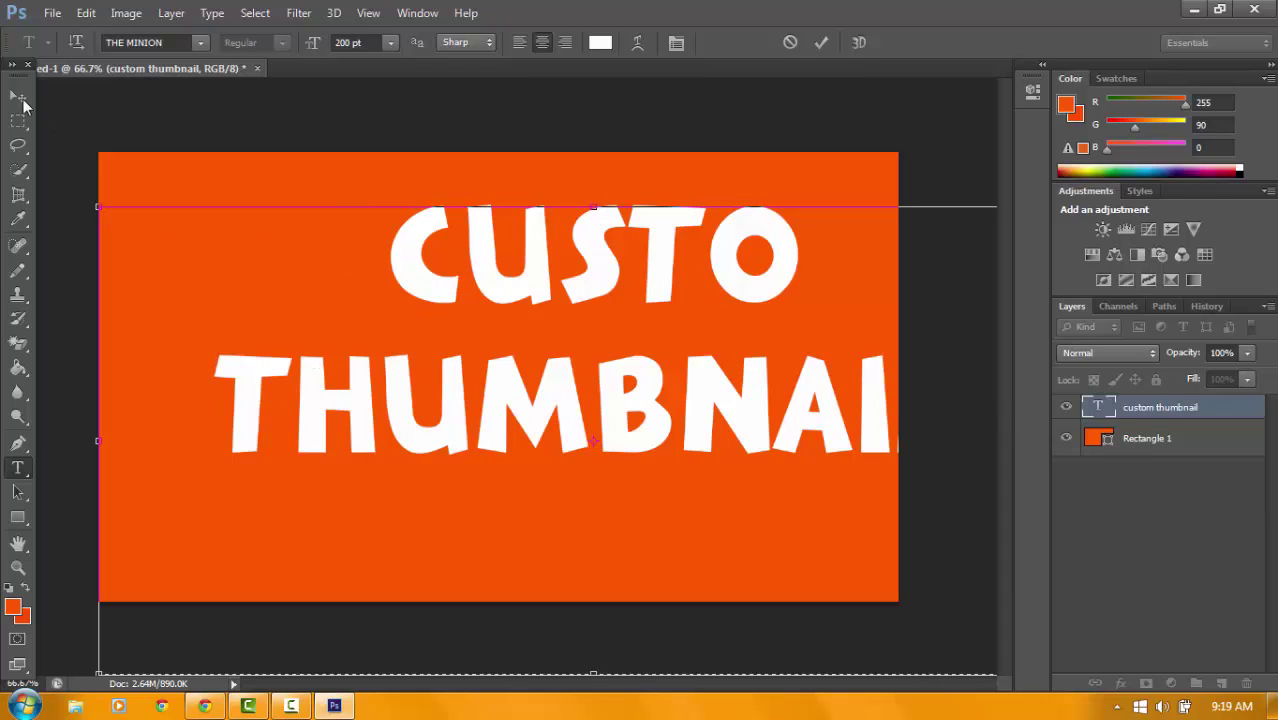
{"action": "left_click", "coordinate": [19, 97]}
{"action": "left_click_drag", "start_coordinate": [560, 321], "coordinate": [470, 291]}
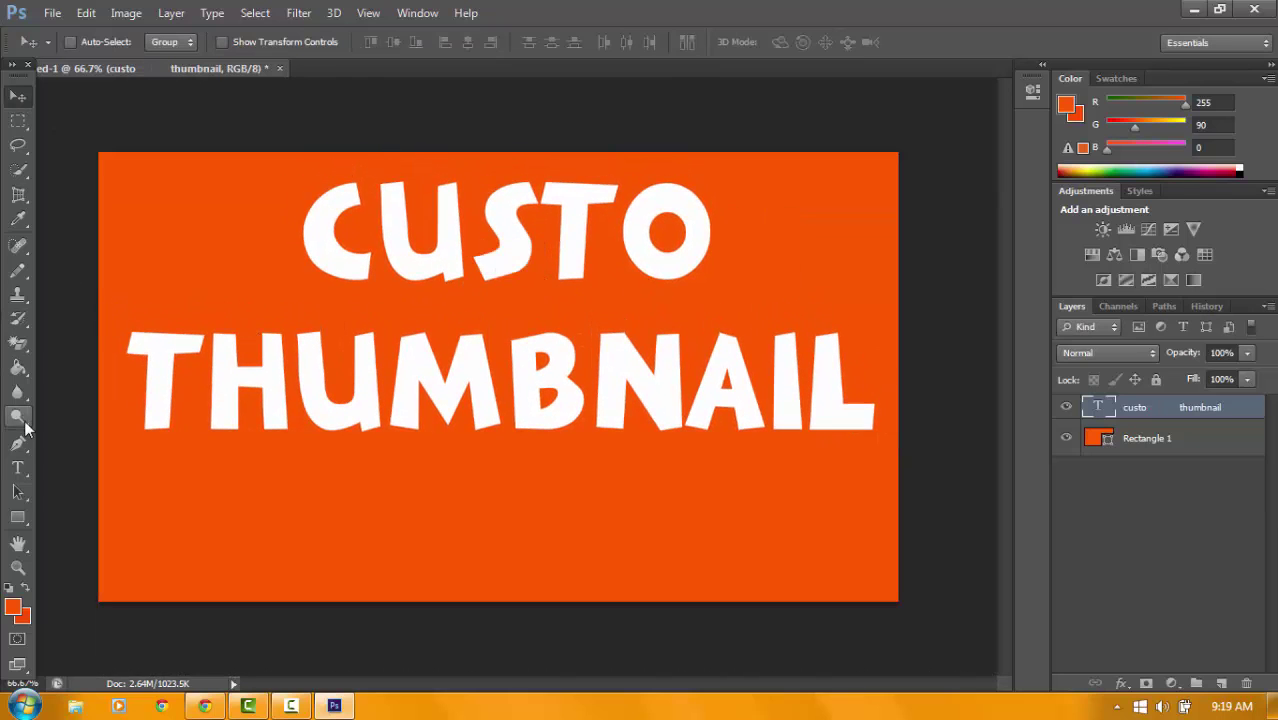
Restore the missing M in CUSTOM and move the heading to the canvas centre
{"action": "left_click", "coordinate": [18, 467]}
{"action": "left_click", "coordinate": [720, 257]}
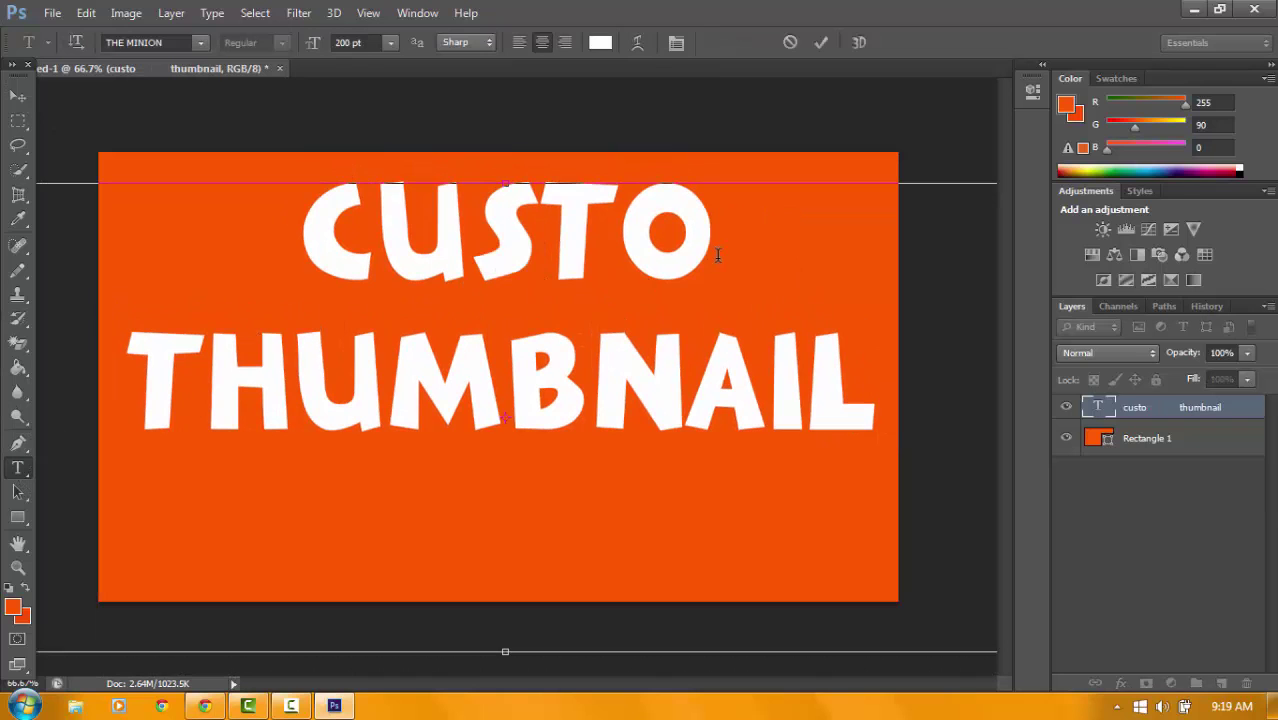
{"action": "type", "text": "M"}
{"action": "left_click", "coordinate": [19, 94]}
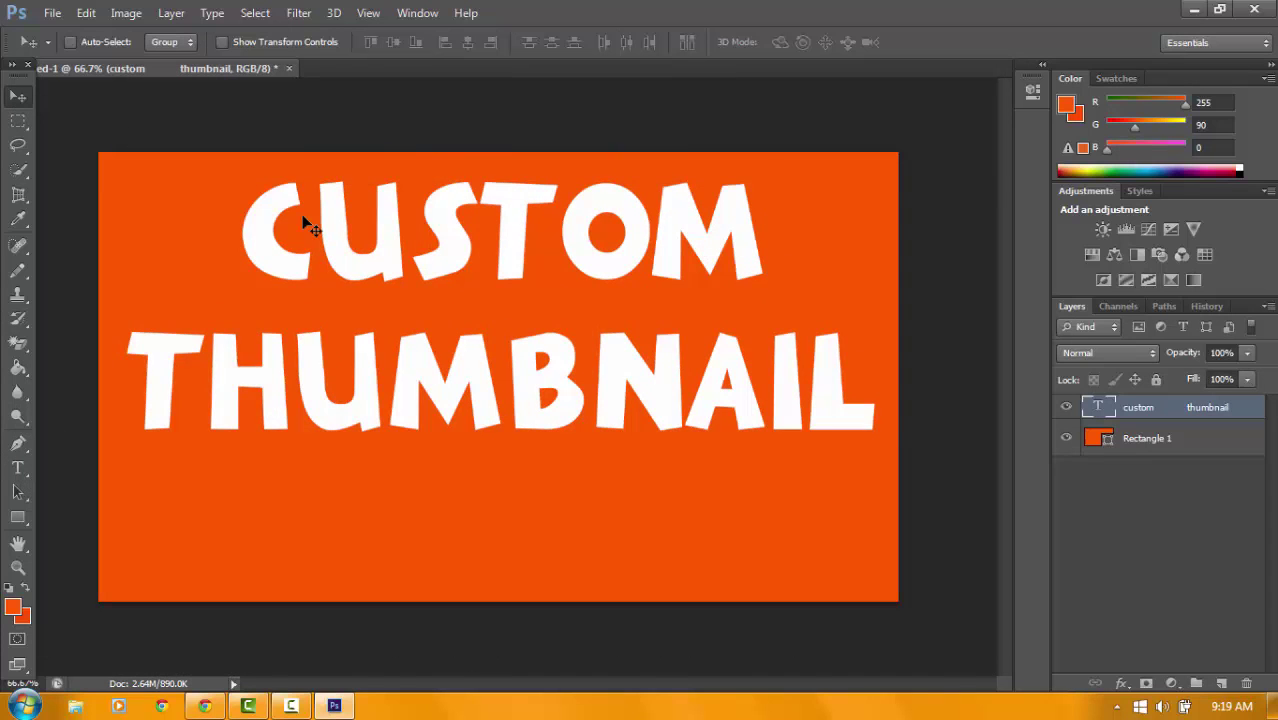
{"action": "left_click_drag", "start_coordinate": [384, 252], "coordinate": [390, 302]}
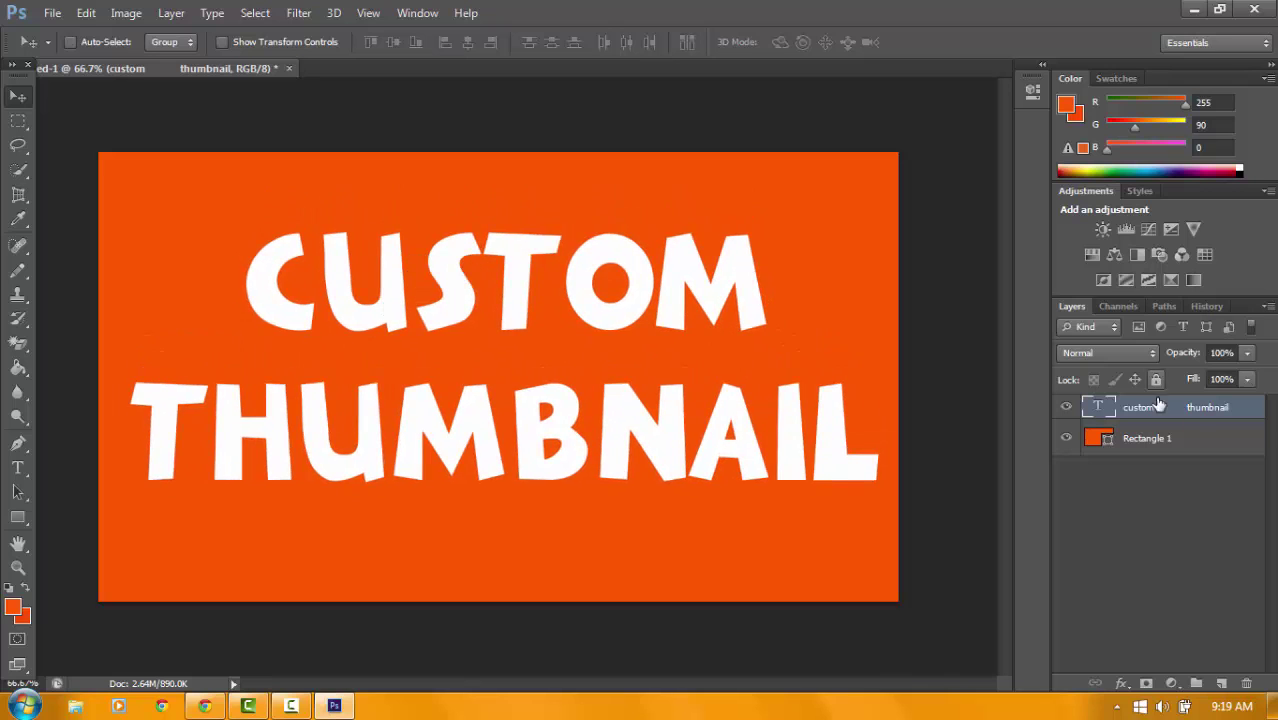
Rasterize the heading layer and add Stroke and Drop Shadow layer styles
{"action": "right_click", "coordinate": [1192, 410]}
{"action": "left_click", "coordinate": [884, 256]}
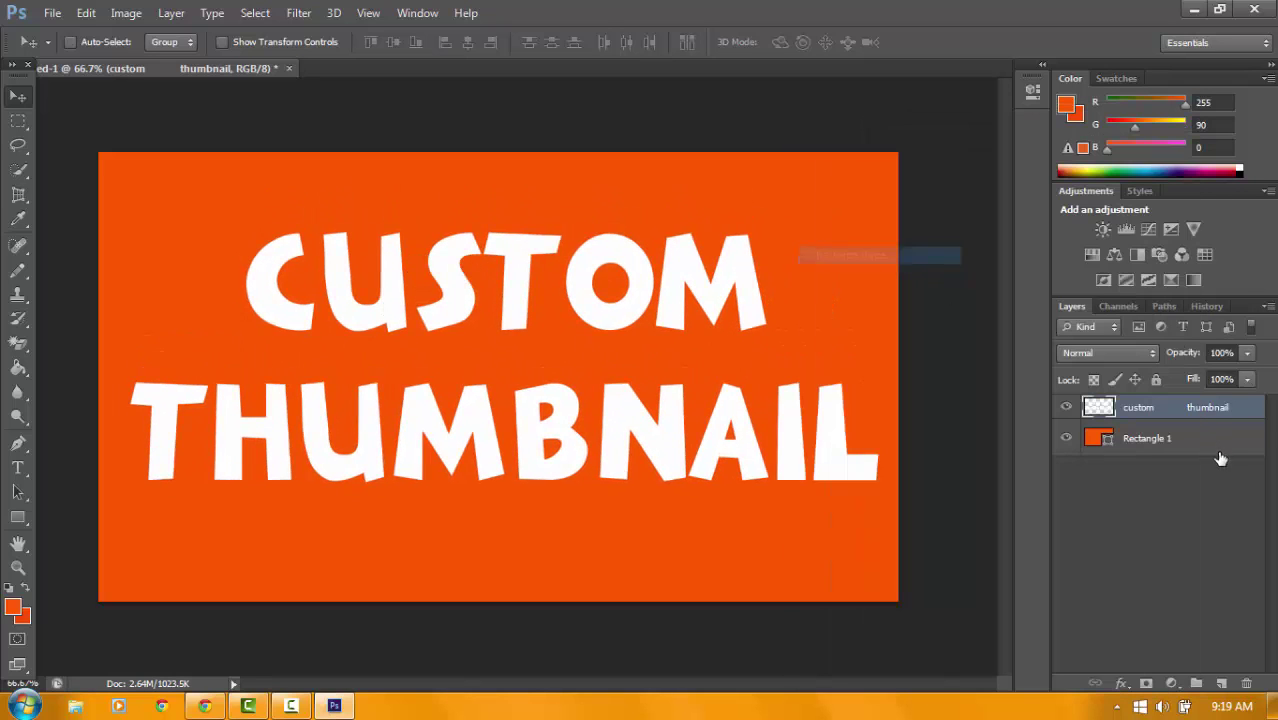
{"action": "right_click", "coordinate": [1254, 410]}
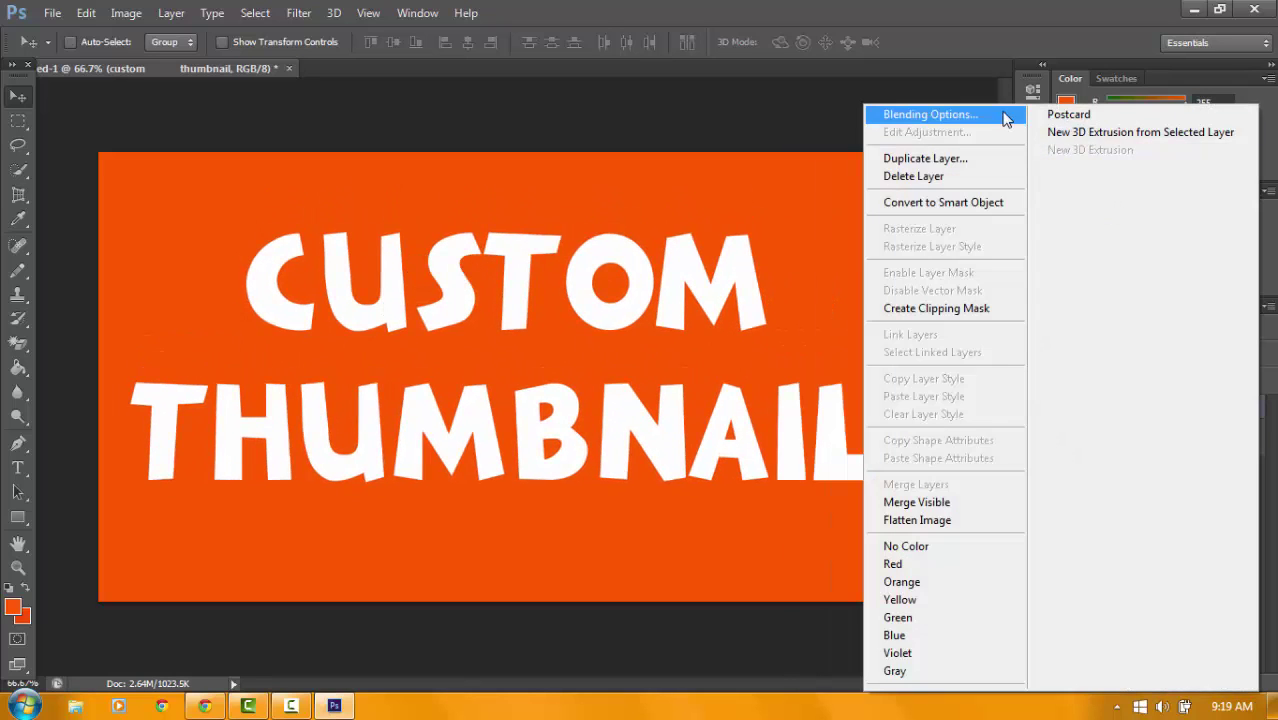
{"action": "left_click", "coordinate": [990, 118]}
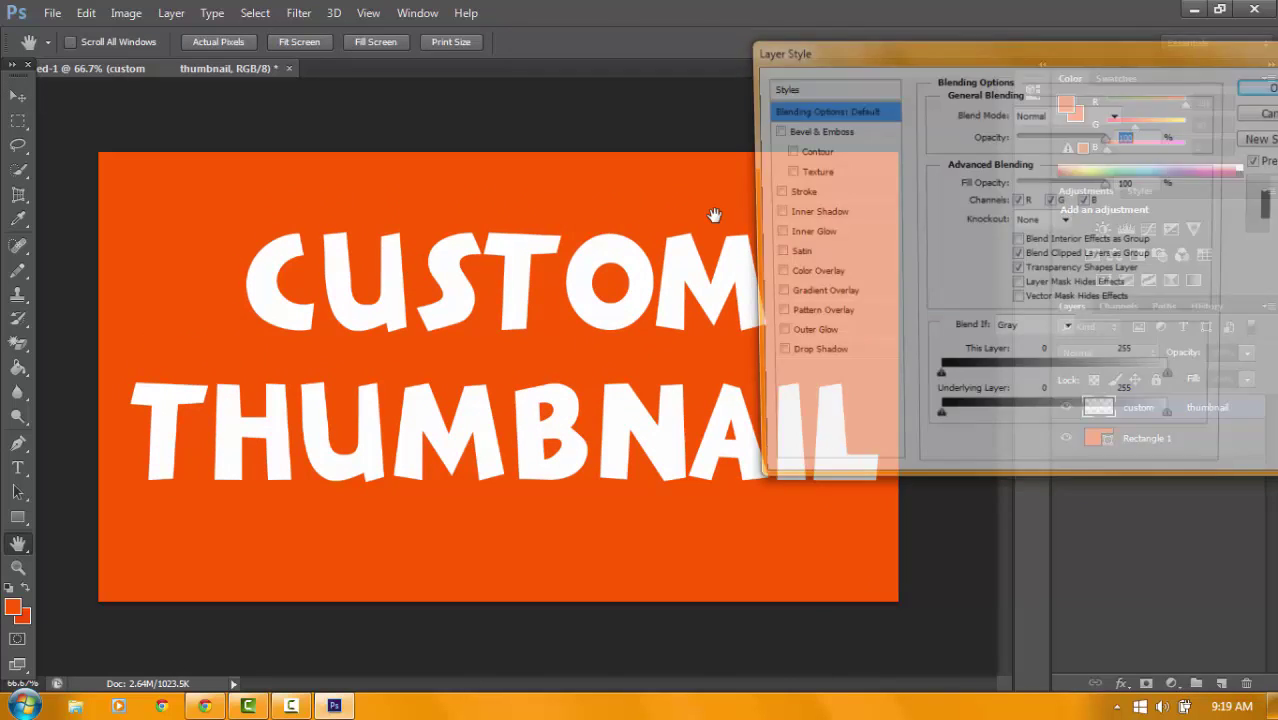
{"action": "left_click", "coordinate": [795, 193]}
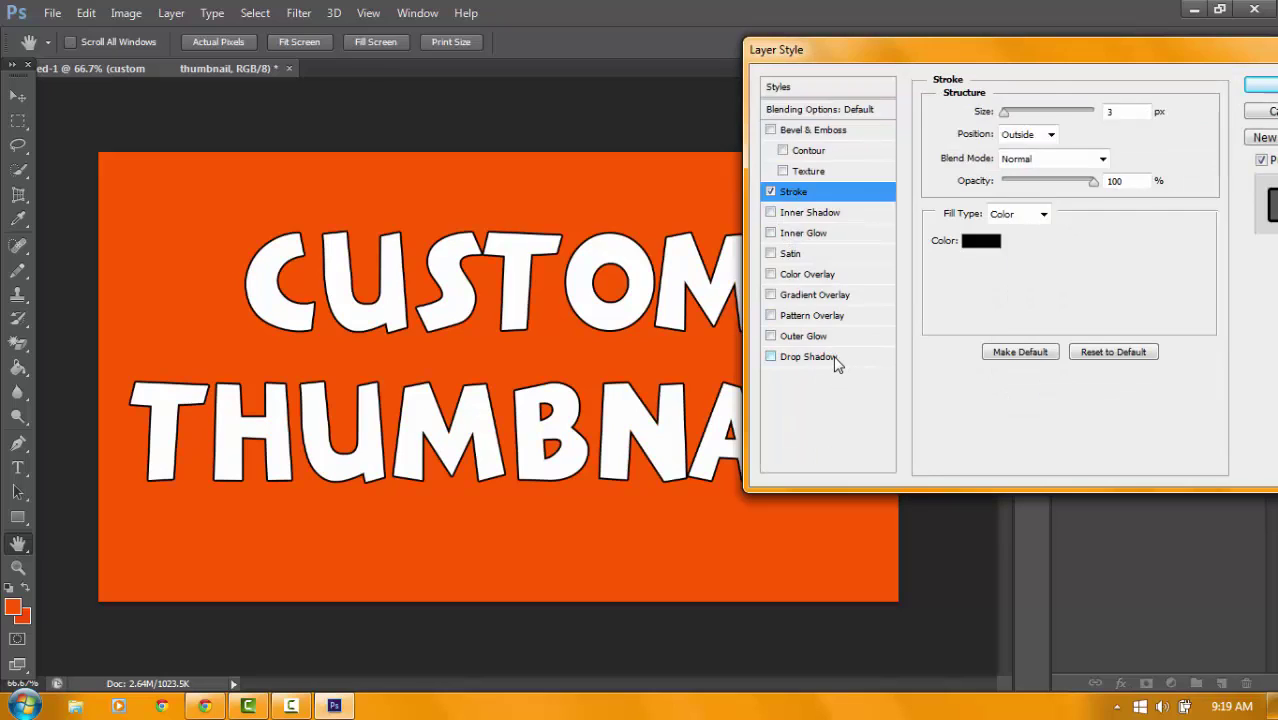
{"action": "left_click", "coordinate": [808, 357]}
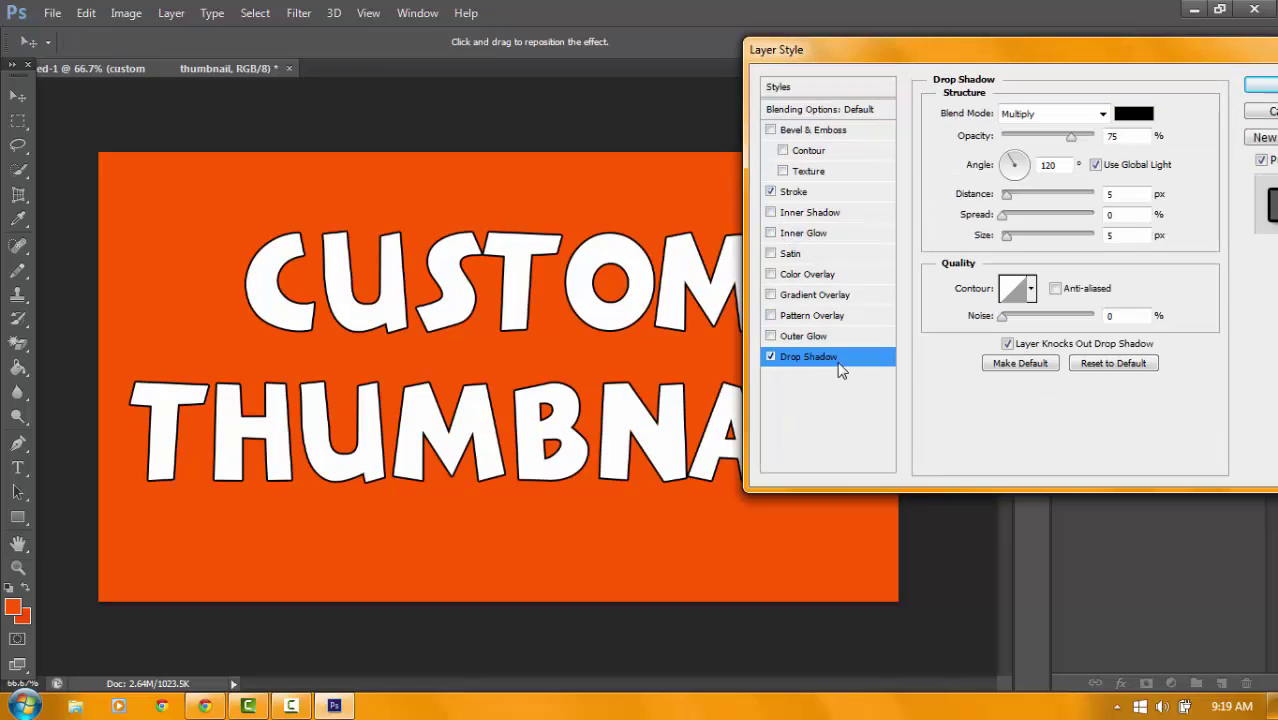
Set the drop shadow to 100% opacity, 0 distance, 55% spread and 40 px size
{"action": "double_click", "coordinate": [1125, 141]}
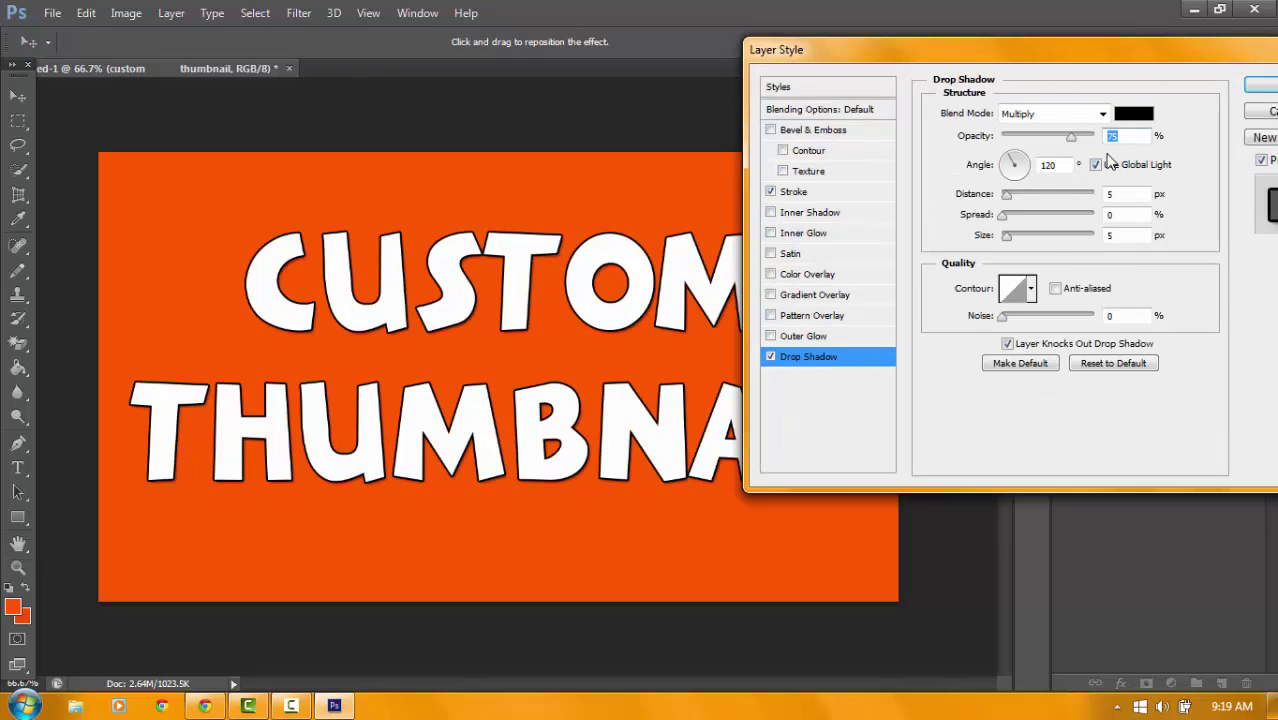
{"action": "type", "text": "100"}
{"action": "key", "text": "Tab"}
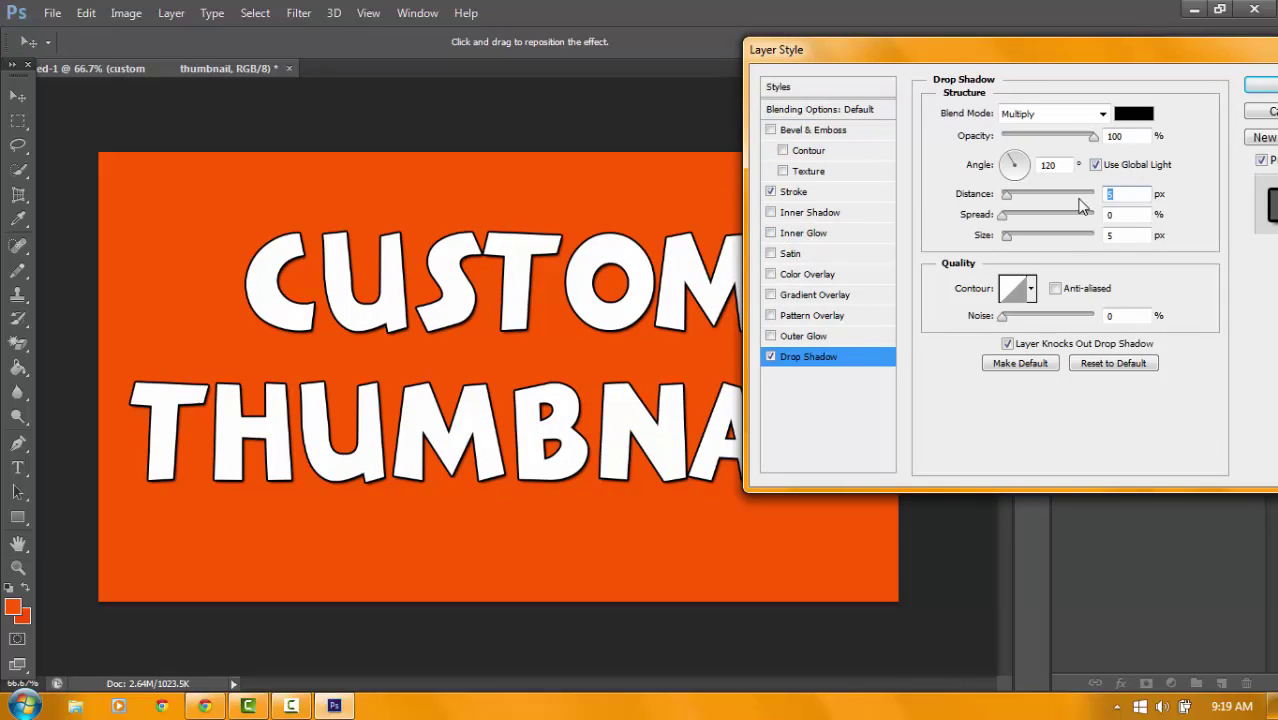
{"action": "type", "text": "0"}
{"action": "key", "text": "Tab"}
{"action": "type", "text": "5"}
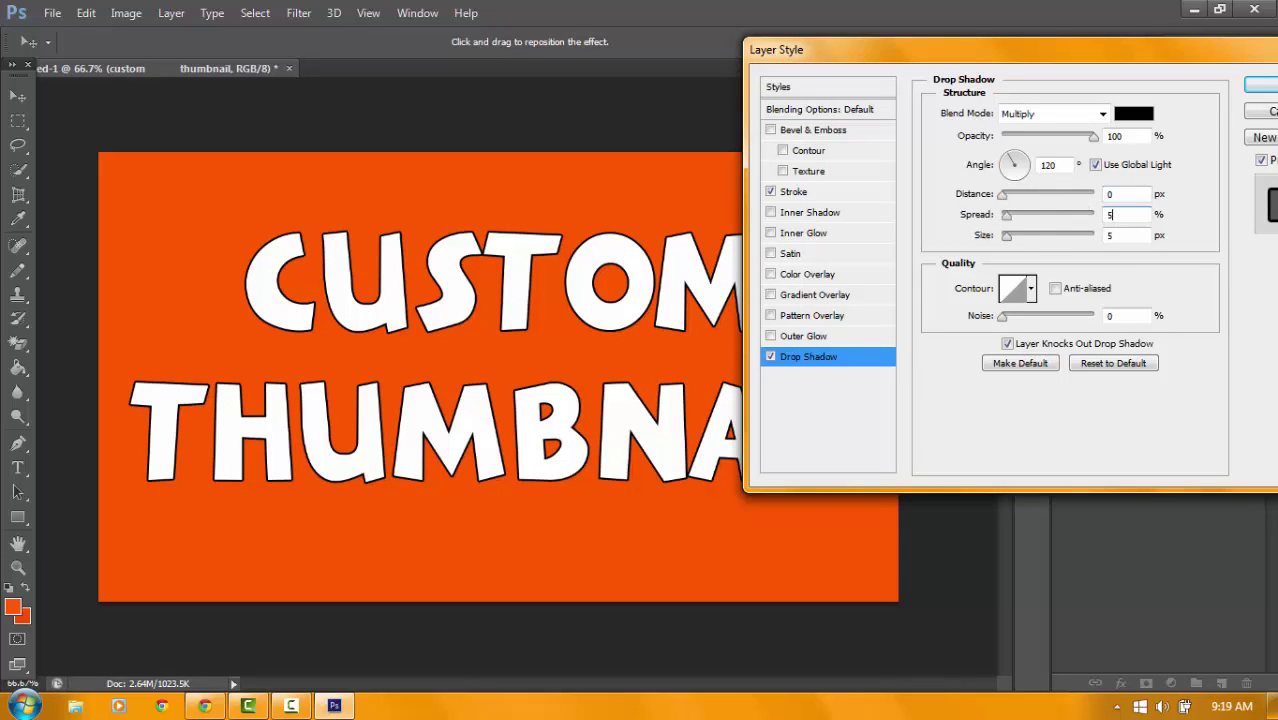
{"action": "type", "text": "5"}
{"action": "key", "text": "Tab"}
{"action": "type", "text": "40"}
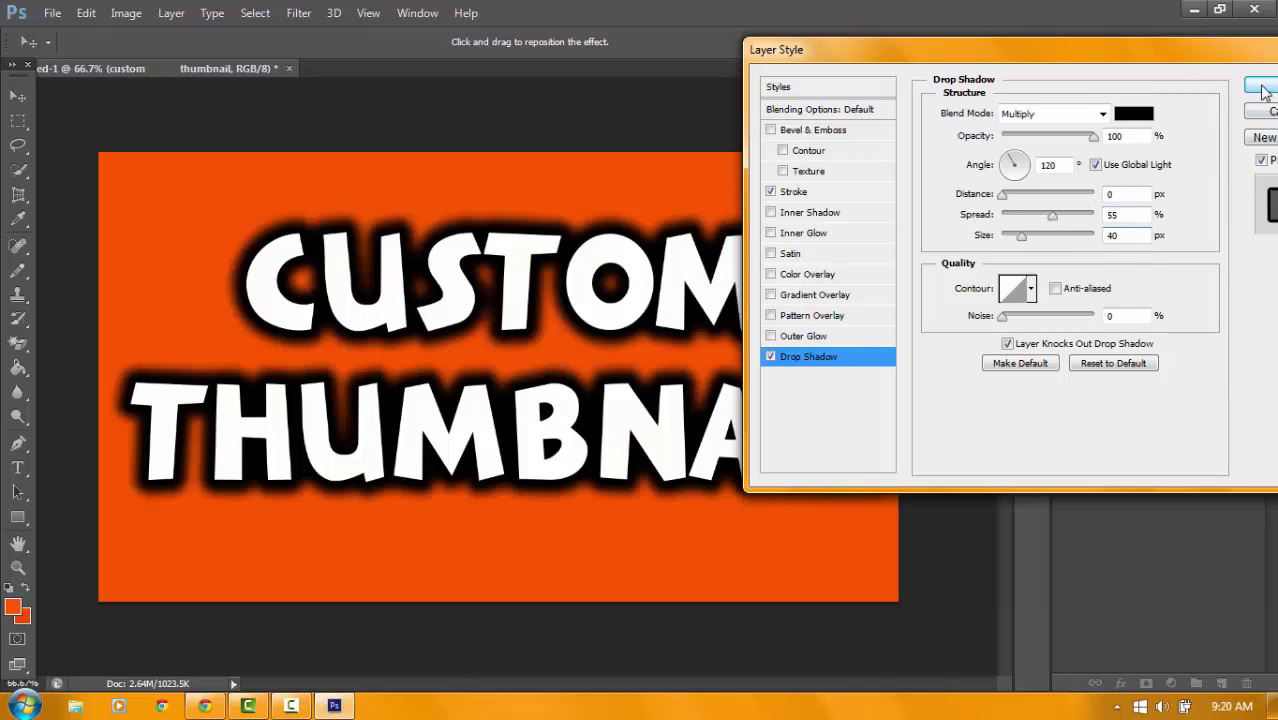
Add a gradient overlay using a white-to-black gradient with a hard split near 52%
{"action": "left_click", "coordinate": [788, 295]}
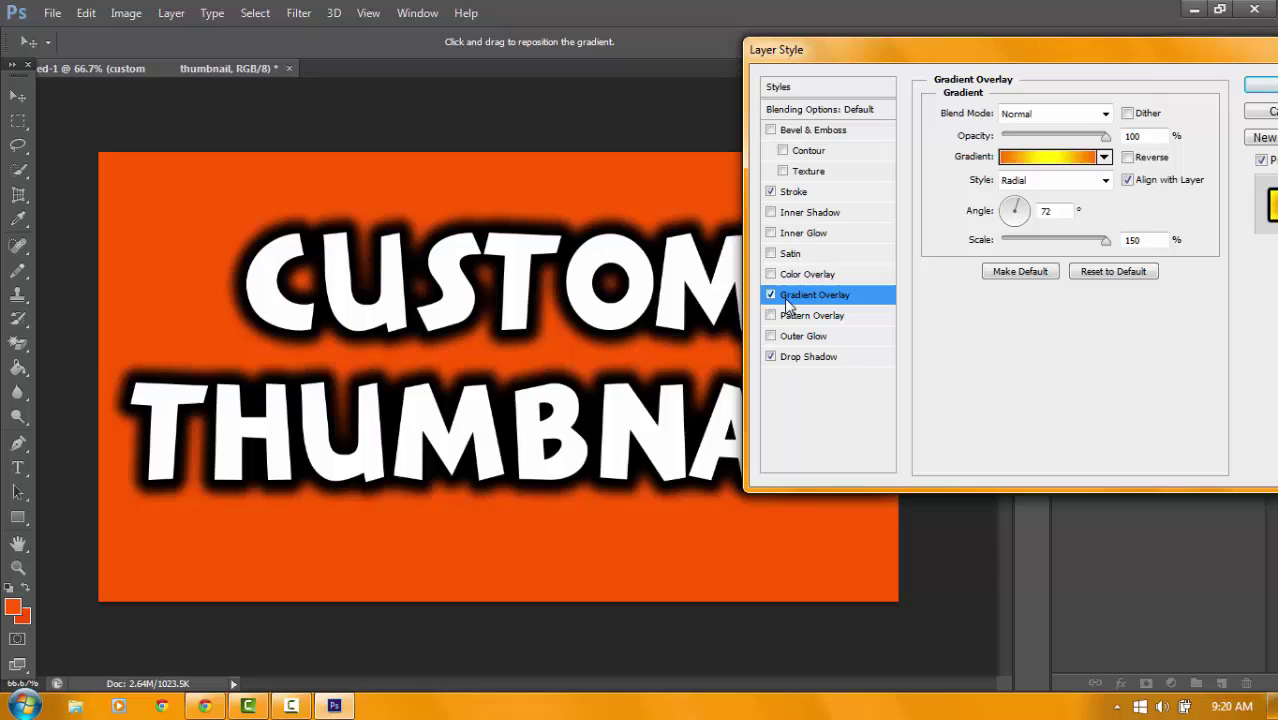
{"action": "left_click", "coordinate": [1005, 158]}
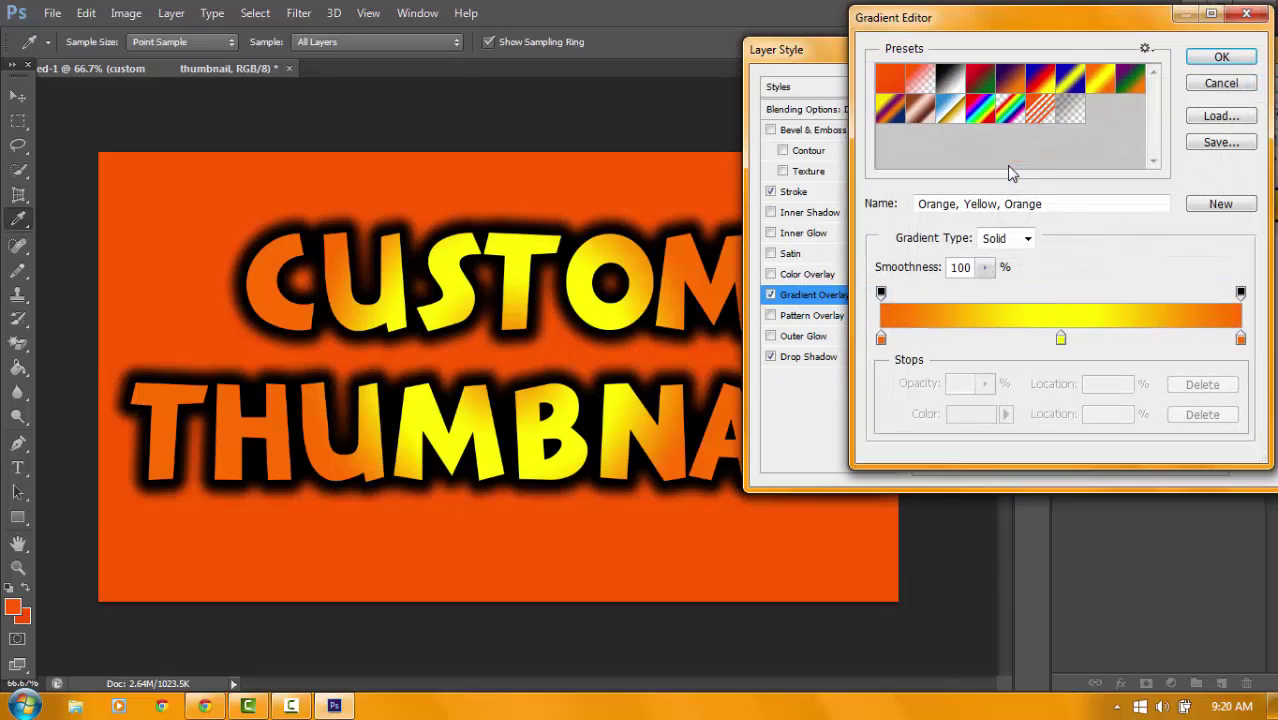
{"action": "left_click", "coordinate": [952, 84]}
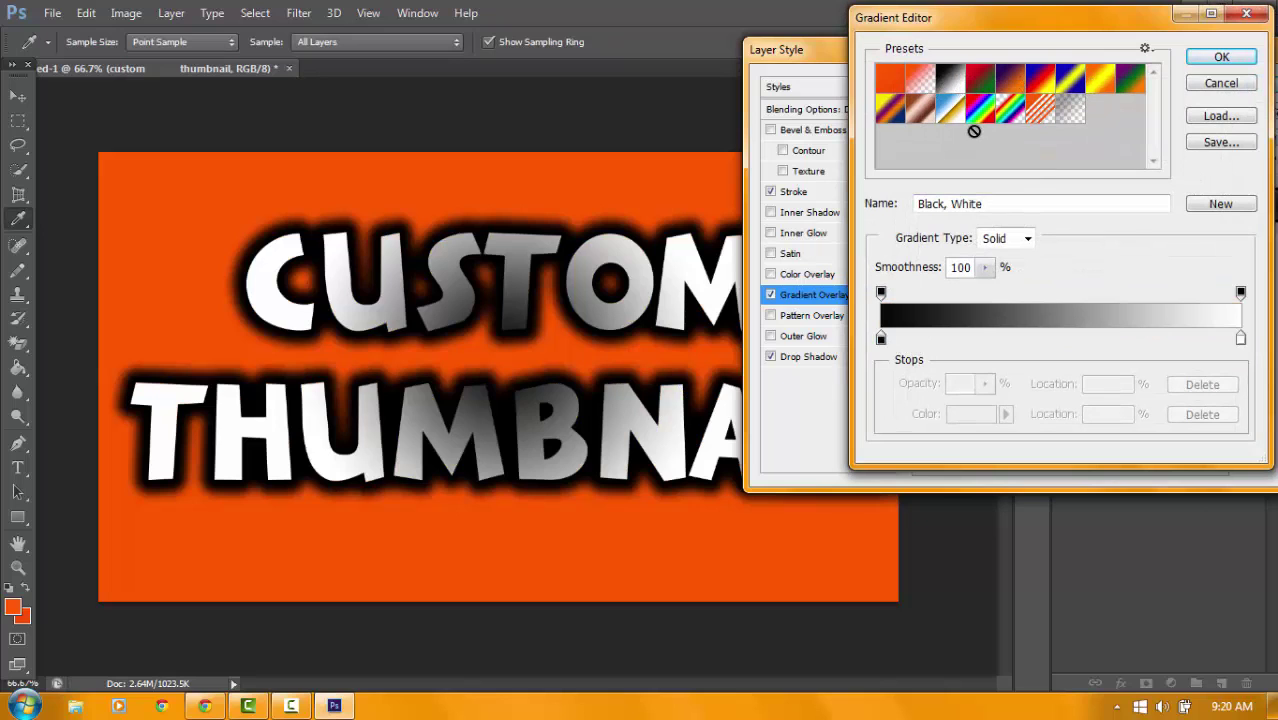
{"action": "left_click", "coordinate": [982, 118]}
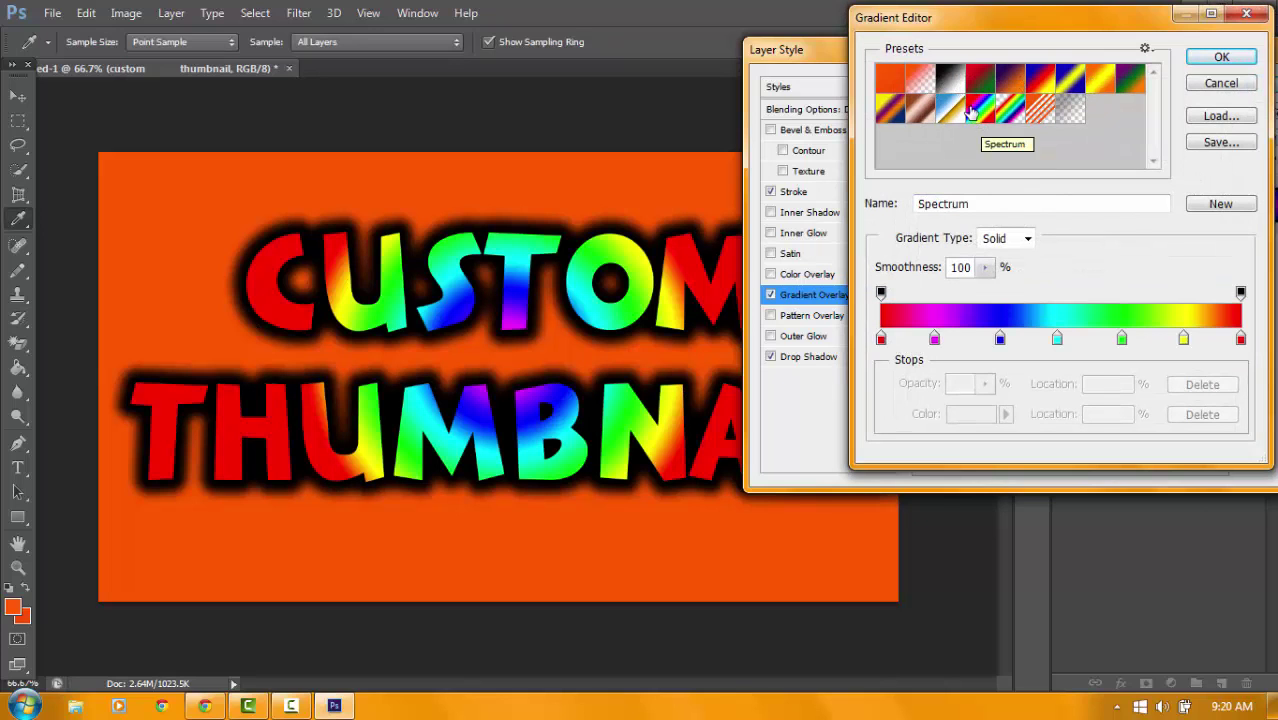
{"action": "left_click", "coordinate": [950, 80]}
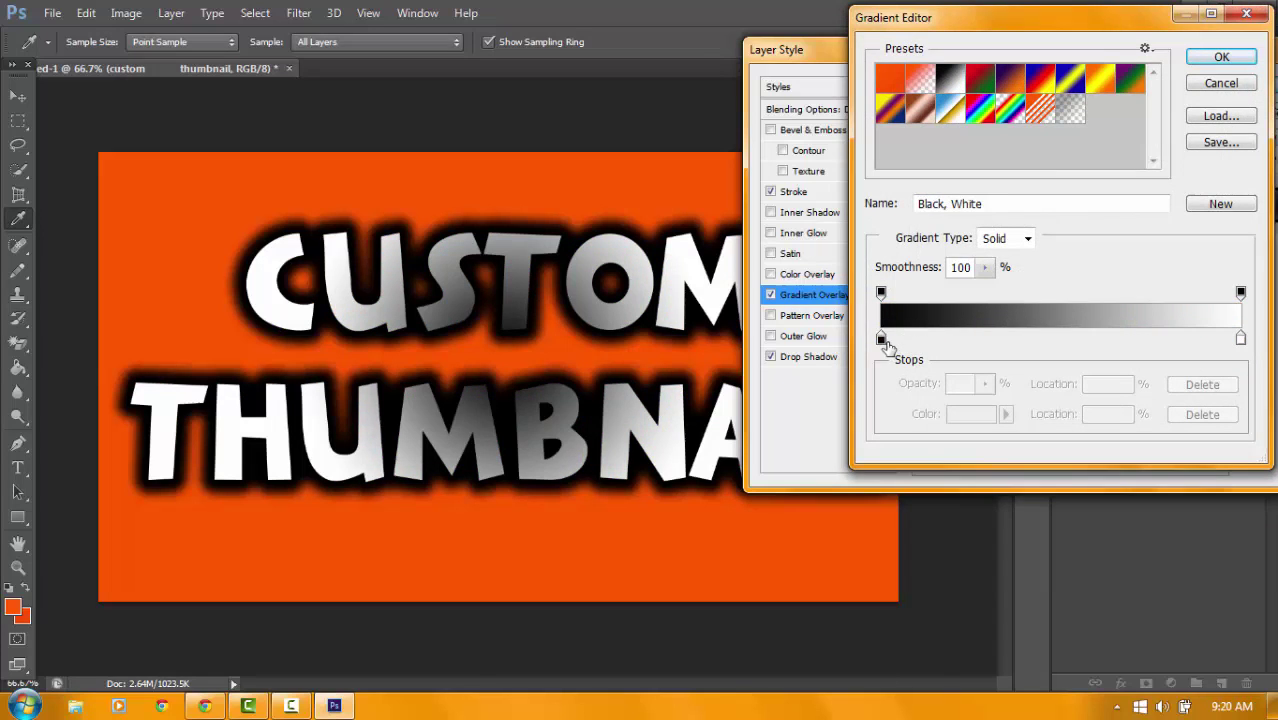
{"action": "left_click_drag", "start_coordinate": [881, 338], "coordinate": [1091, 350]}
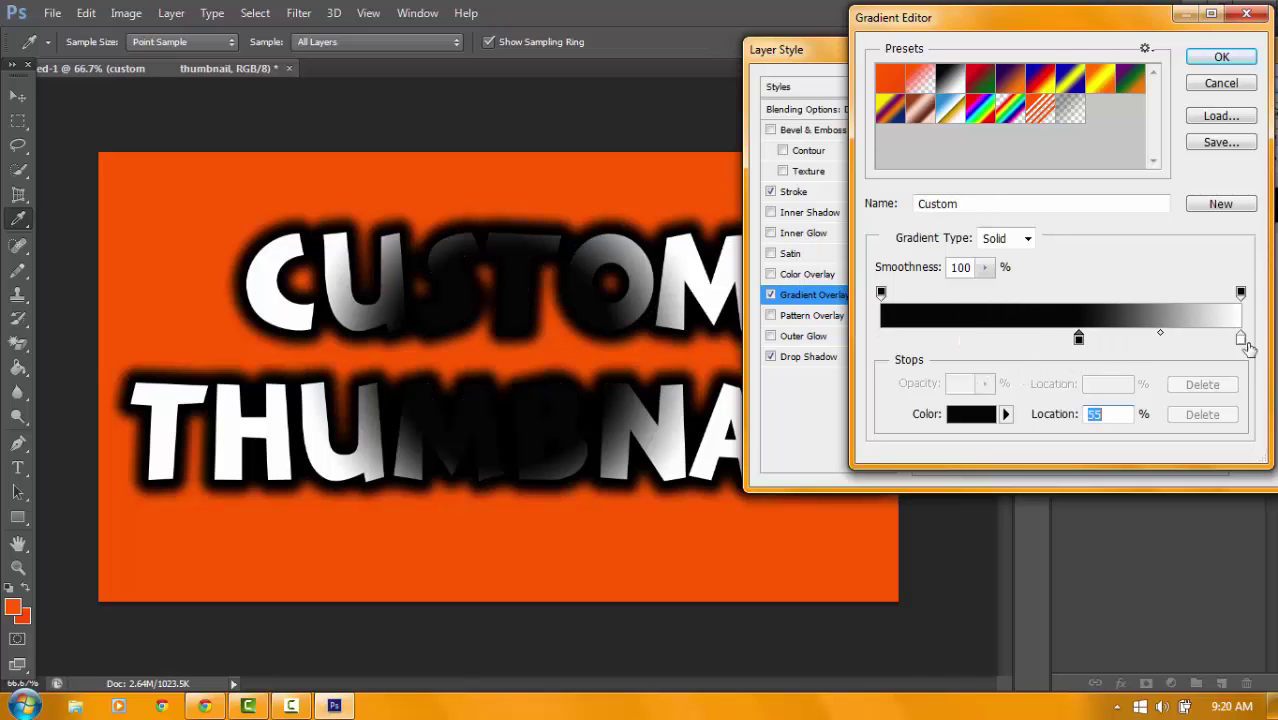
{"action": "left_click_drag", "start_coordinate": [1243, 345], "coordinate": [1067, 340]}
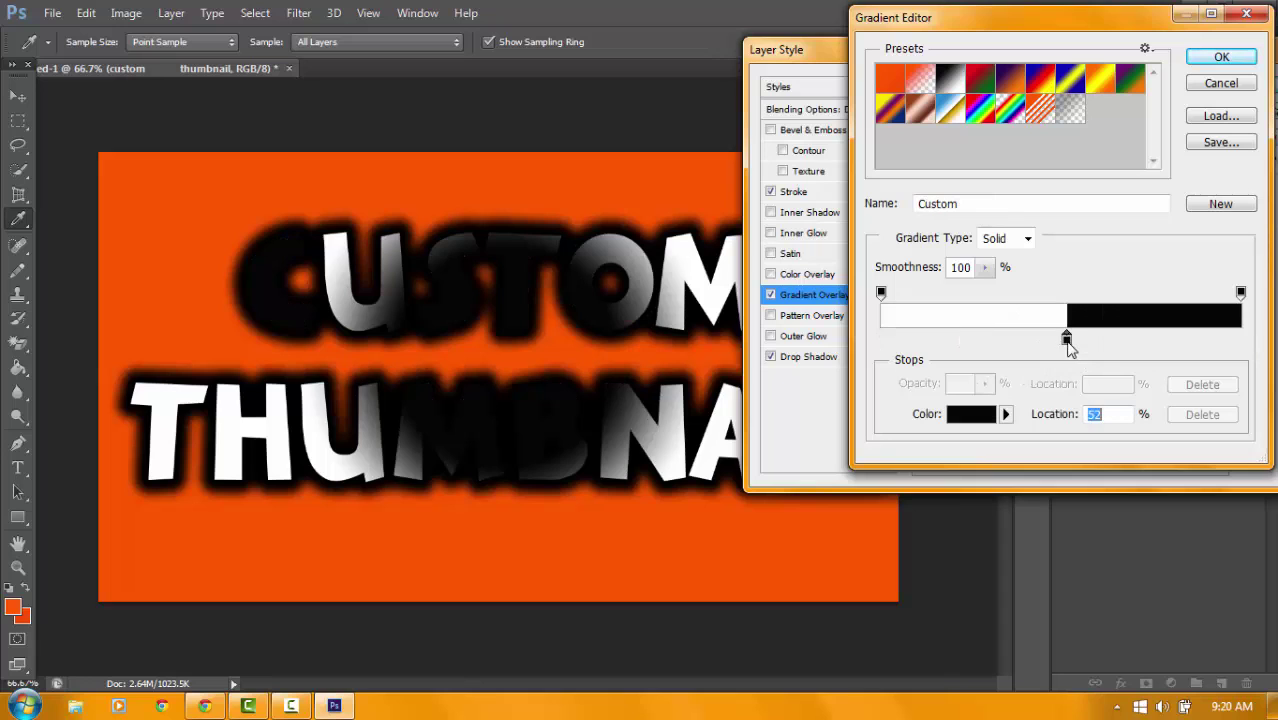
{"action": "left_click", "coordinate": [1197, 62]}
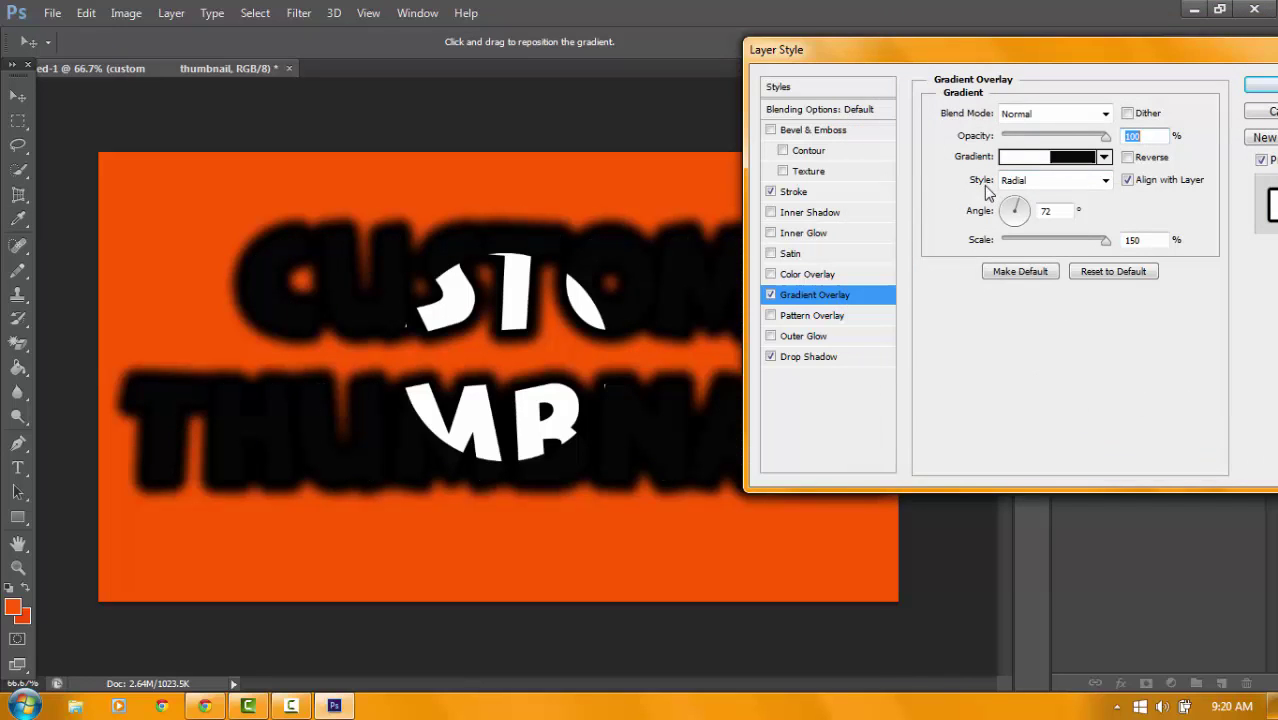
Set the gradient overlay style to Linear with a -90° angle and apply the layer style
{"action": "left_click", "coordinate": [1040, 181]}
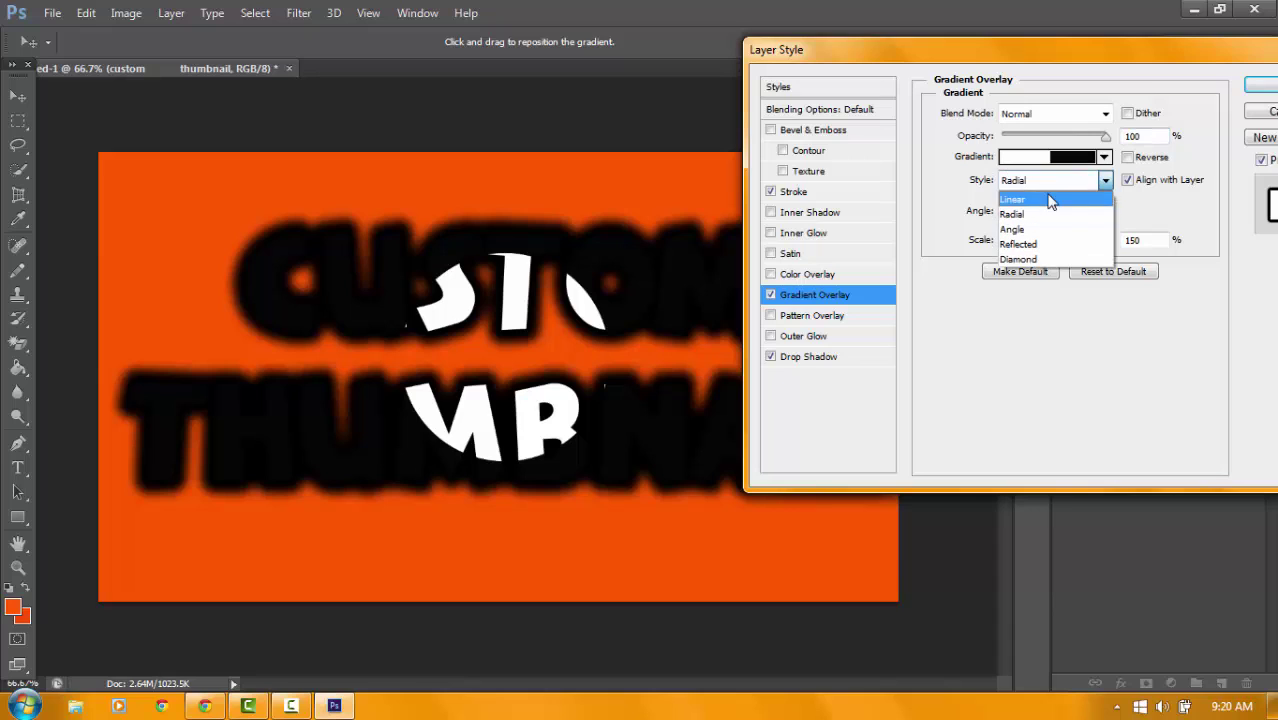
{"action": "left_click", "coordinate": [1056, 201]}
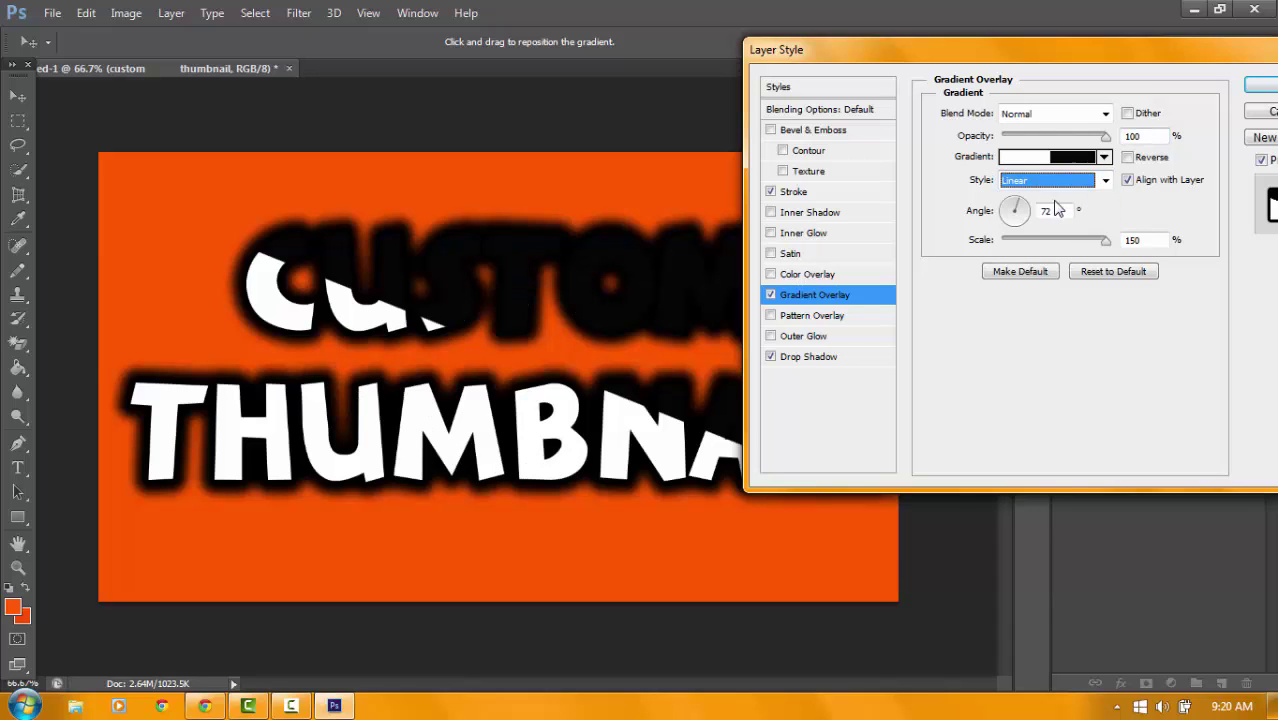
{"action": "double_click", "coordinate": [1054, 212]}
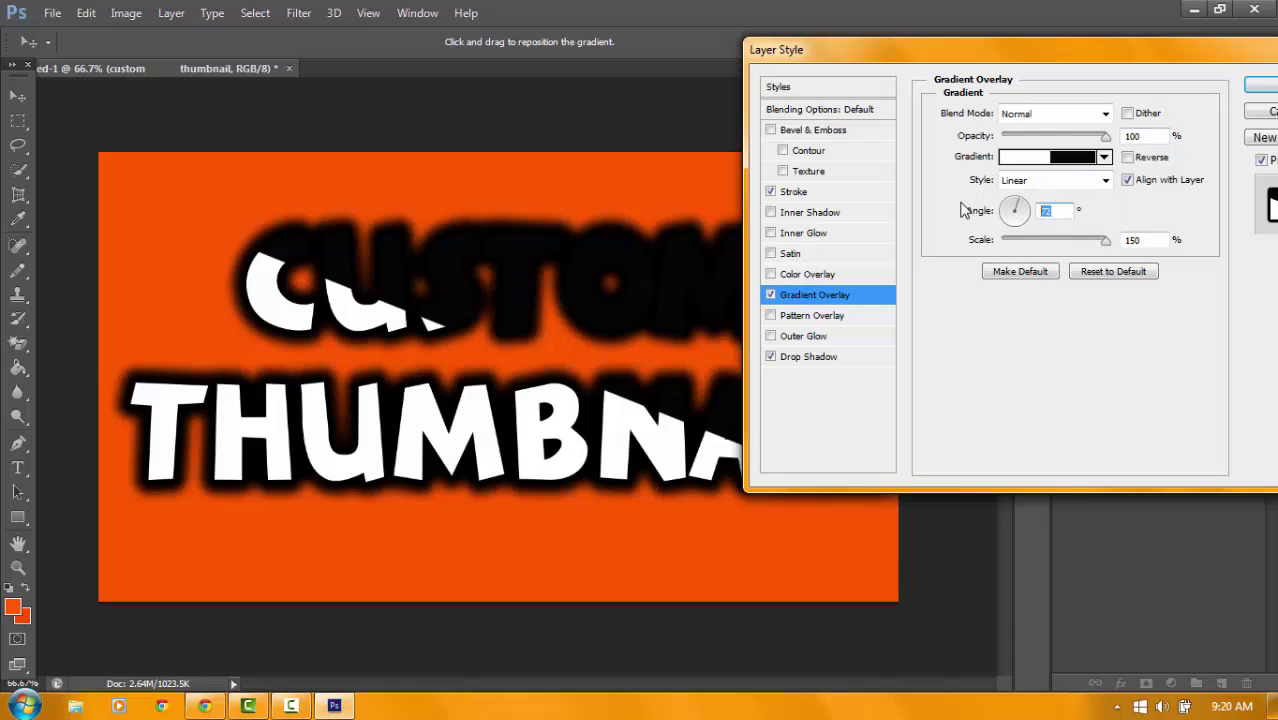
{"action": "type", "text": "-90"}
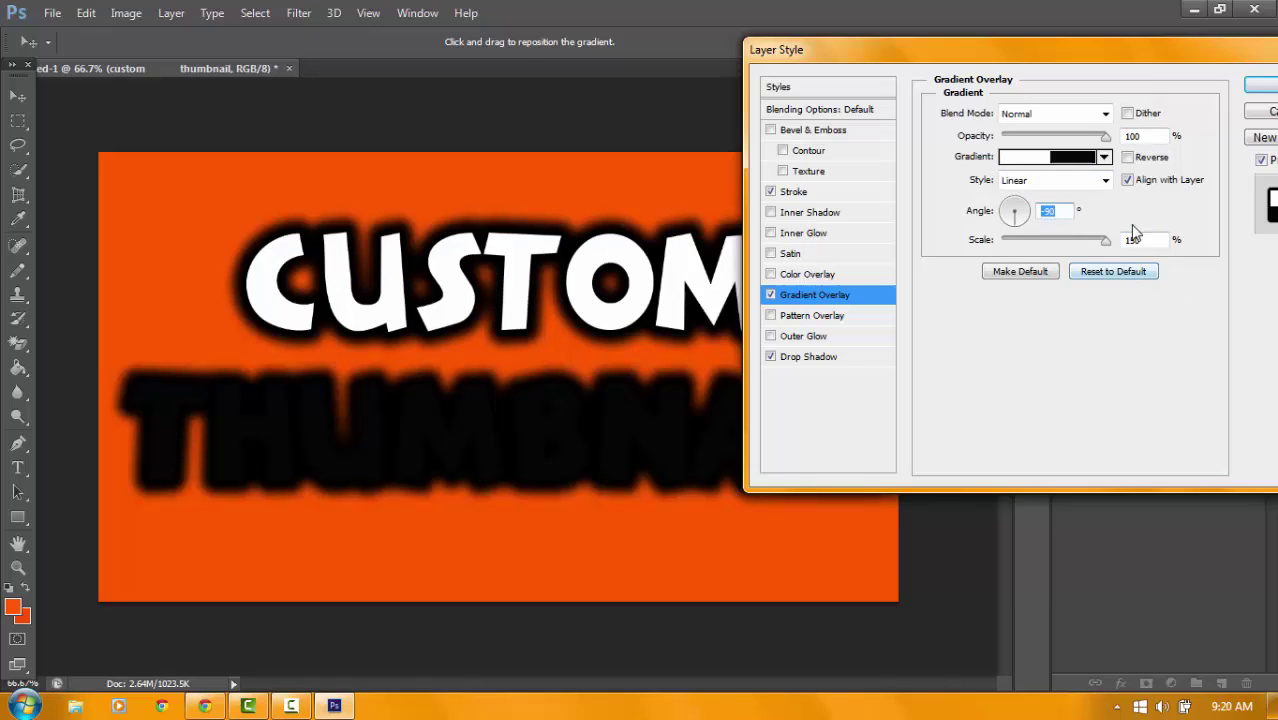
{"action": "left_click", "coordinate": [1260, 85]}
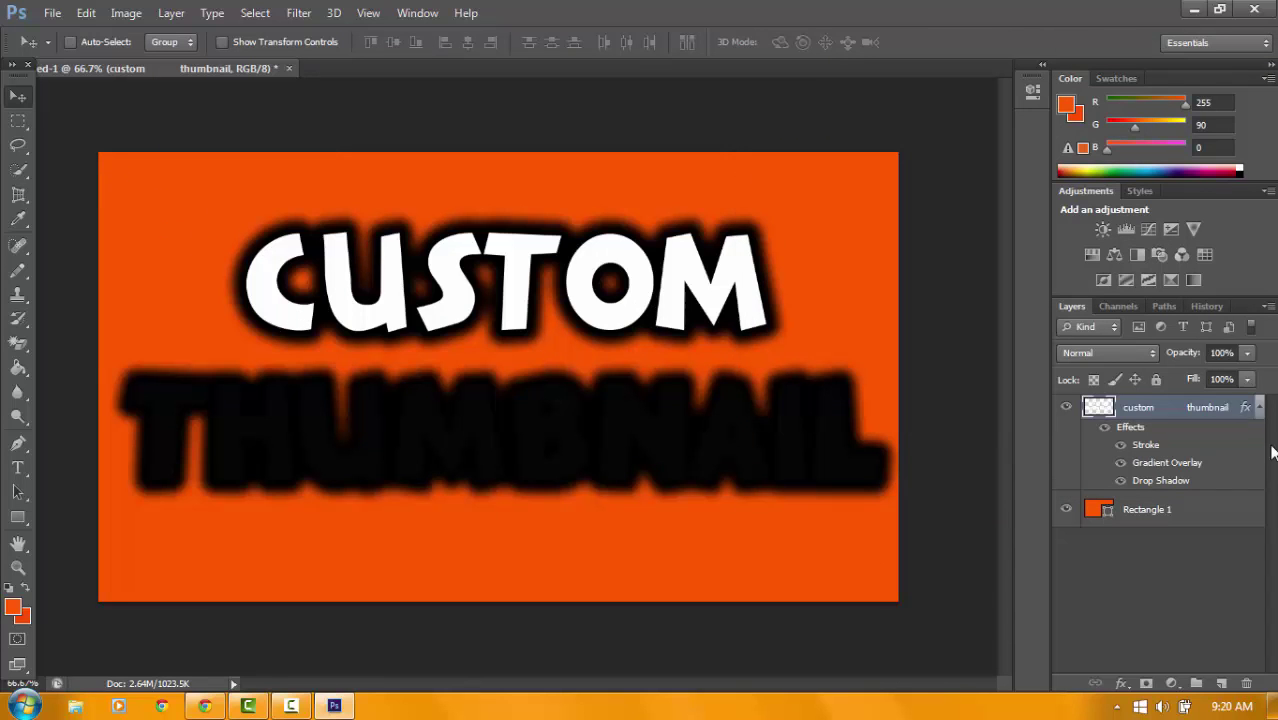
Change the heading's drop shadow colour to dark grey #3a3a3a and apply it
{"action": "right_click", "coordinate": [1172, 420]}
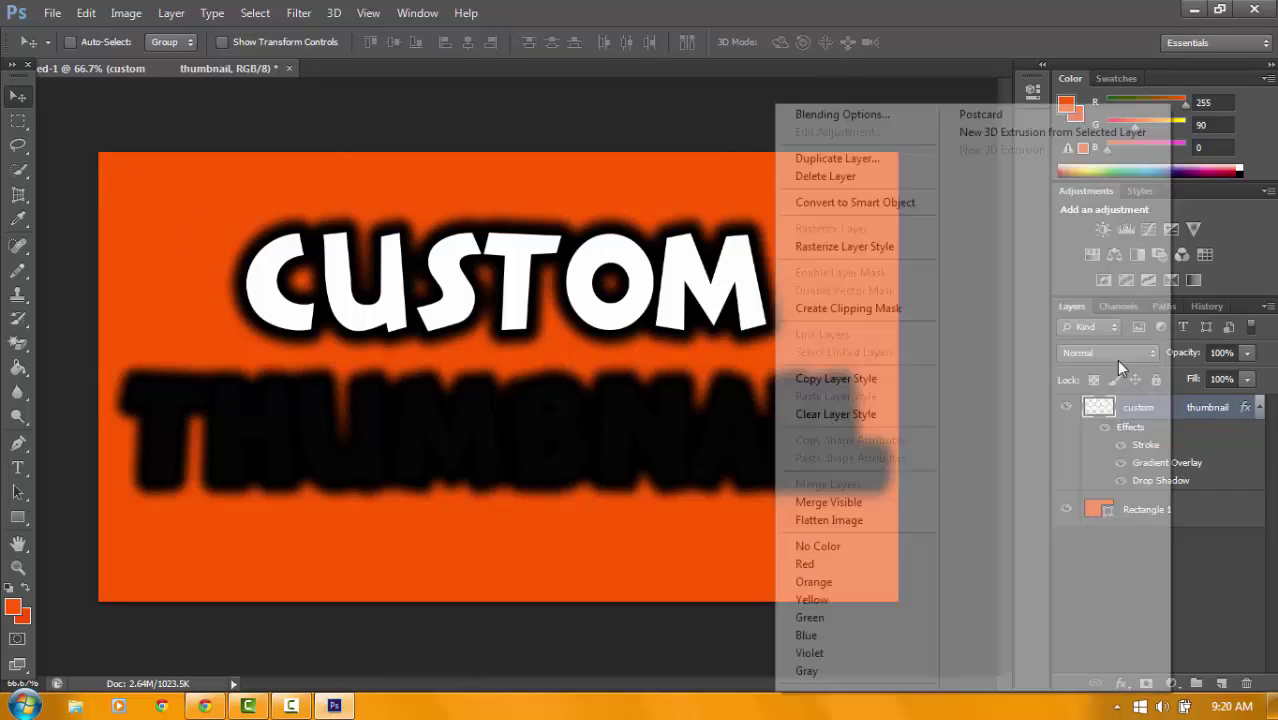
{"action": "left_click", "coordinate": [880, 116]}
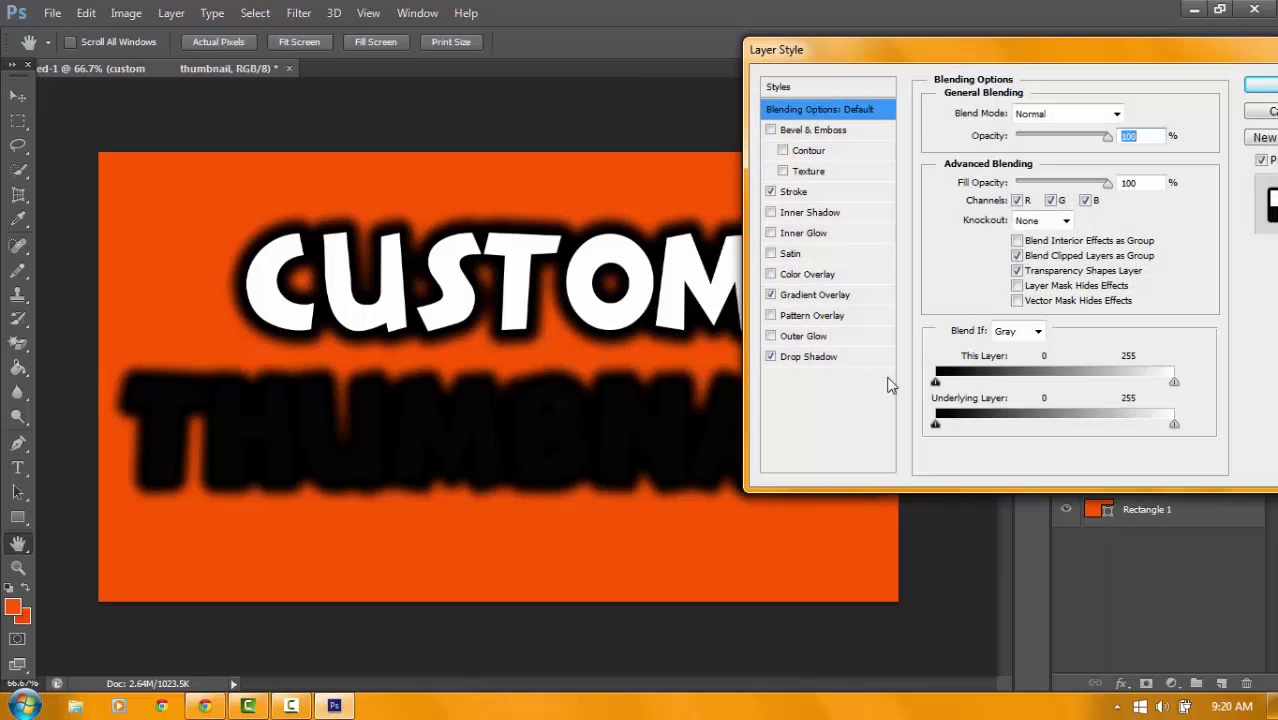
{"action": "left_click", "coordinate": [840, 360]}
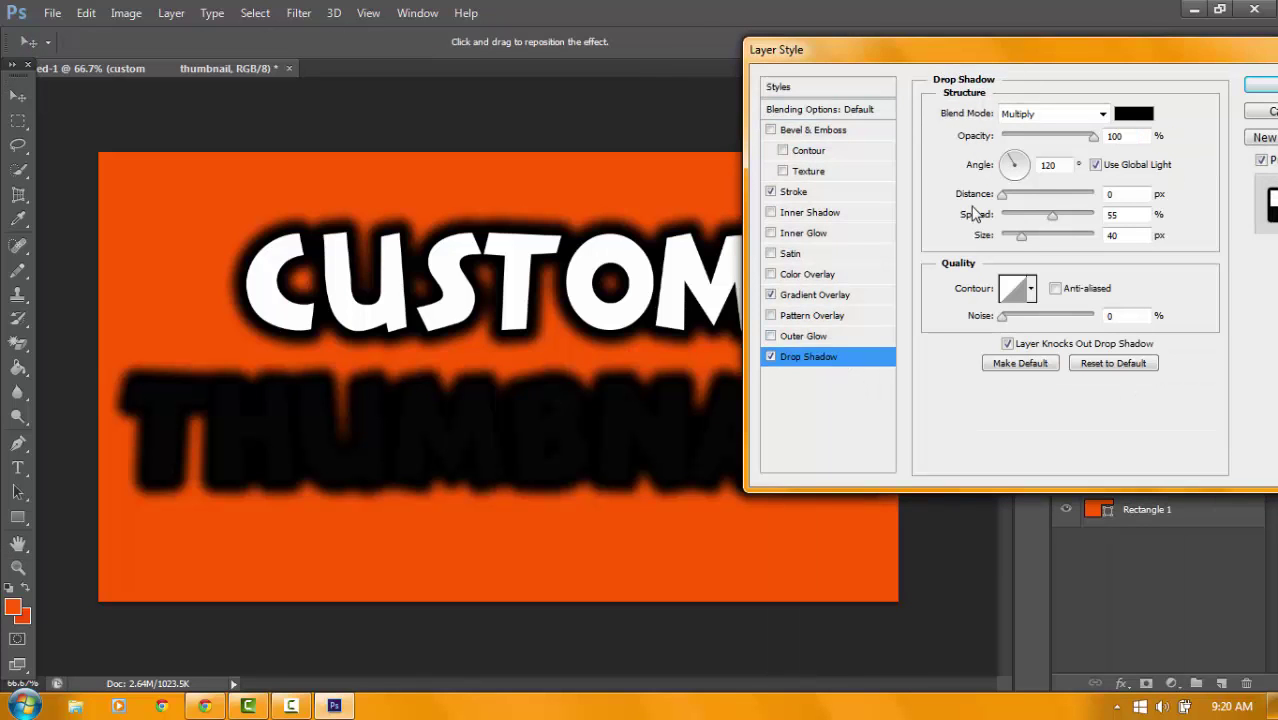
{"action": "left_click", "coordinate": [1132, 116]}
{"action": "left_click_drag", "start_coordinate": [756, 291], "coordinate": [750, 294]}
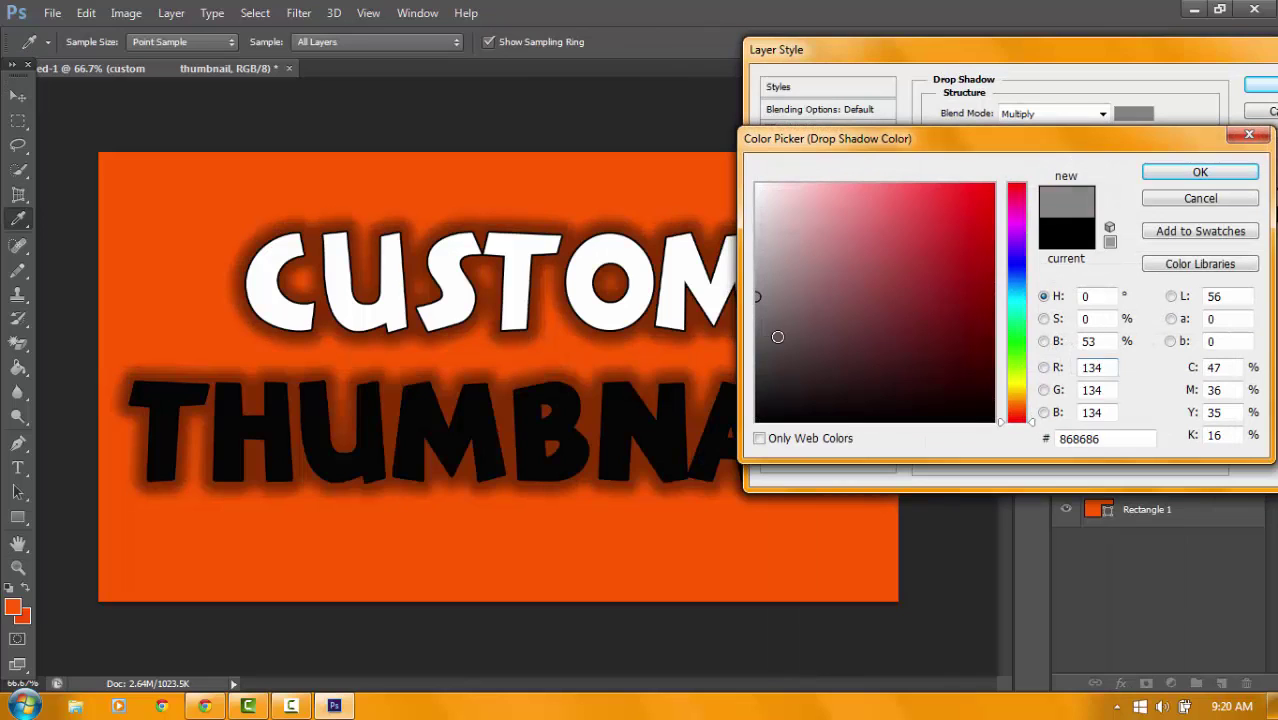
{"action": "left_click", "coordinate": [761, 348]}
{"action": "left_click_drag", "start_coordinate": [761, 348], "coordinate": [751, 366]}
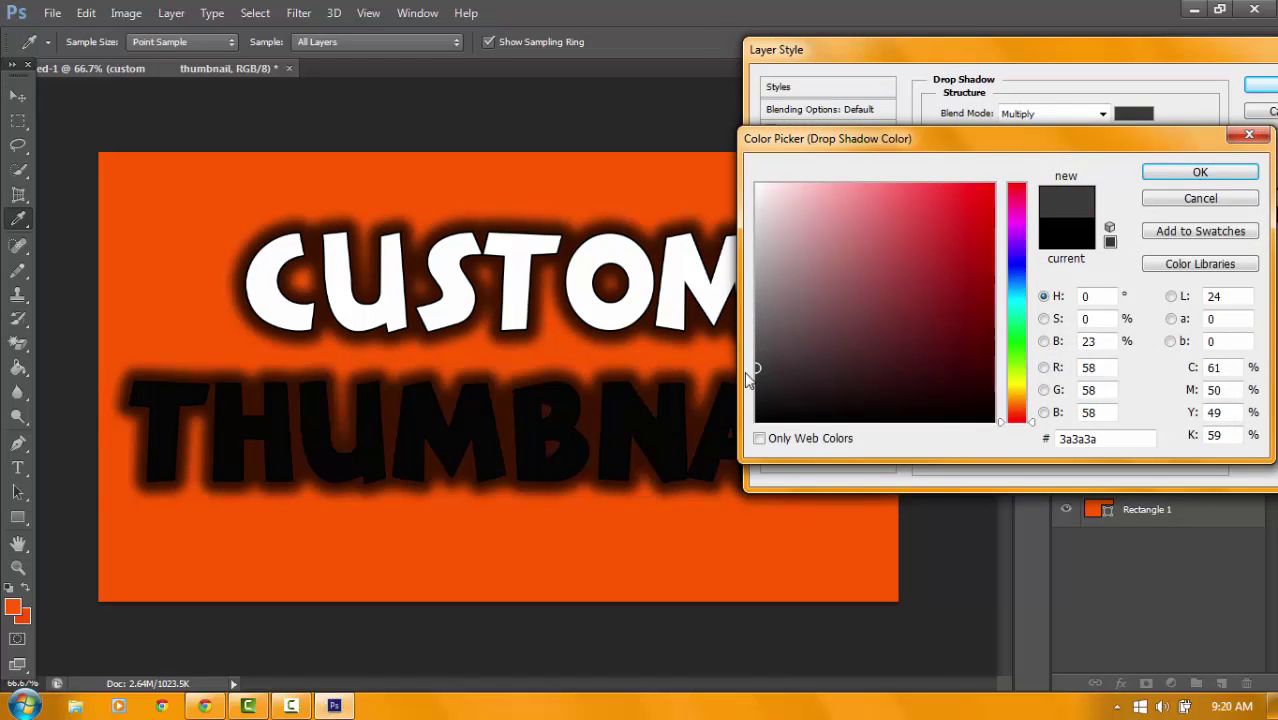
{"action": "left_click", "coordinate": [1168, 177]}
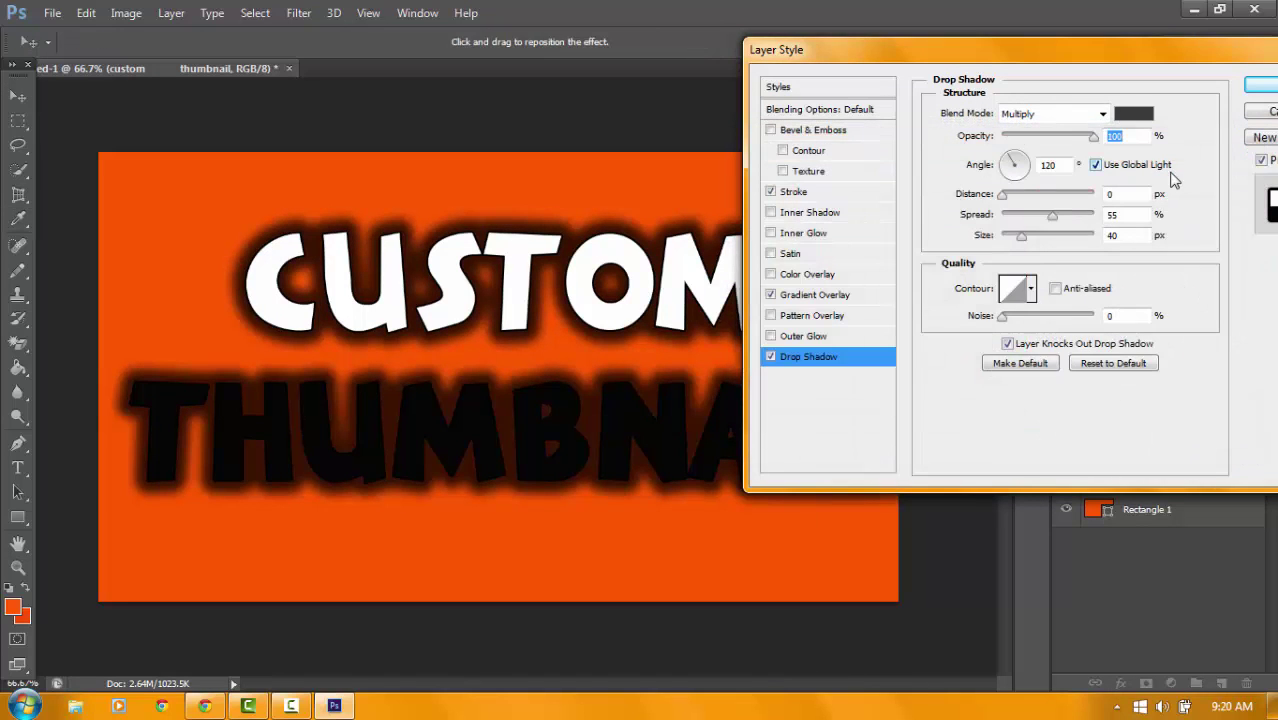
{"action": "left_click", "coordinate": [1262, 84]}
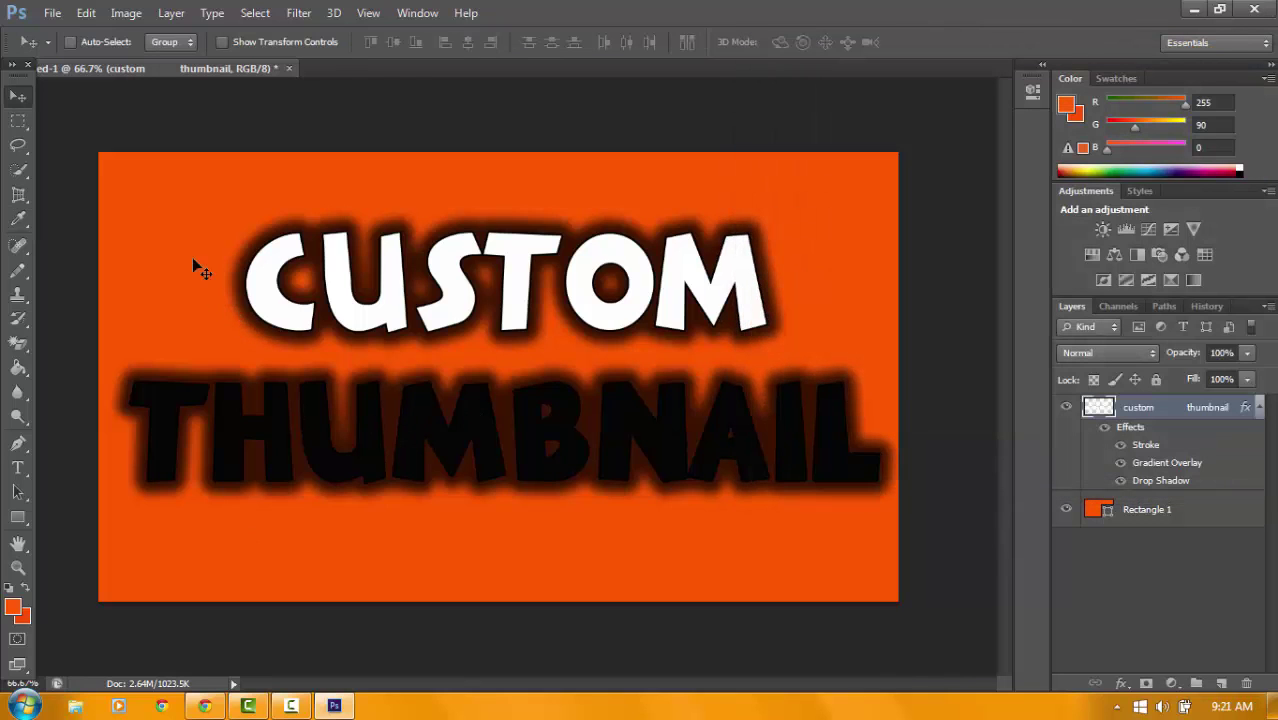
{"action": "left_click", "coordinate": [48, 13]}
Switch to the browser and search Google Images for 'Photoshop Logo'
{"action": "left_click", "coordinate": [56, 17]}
{"action": "left_click", "coordinate": [204, 706]}
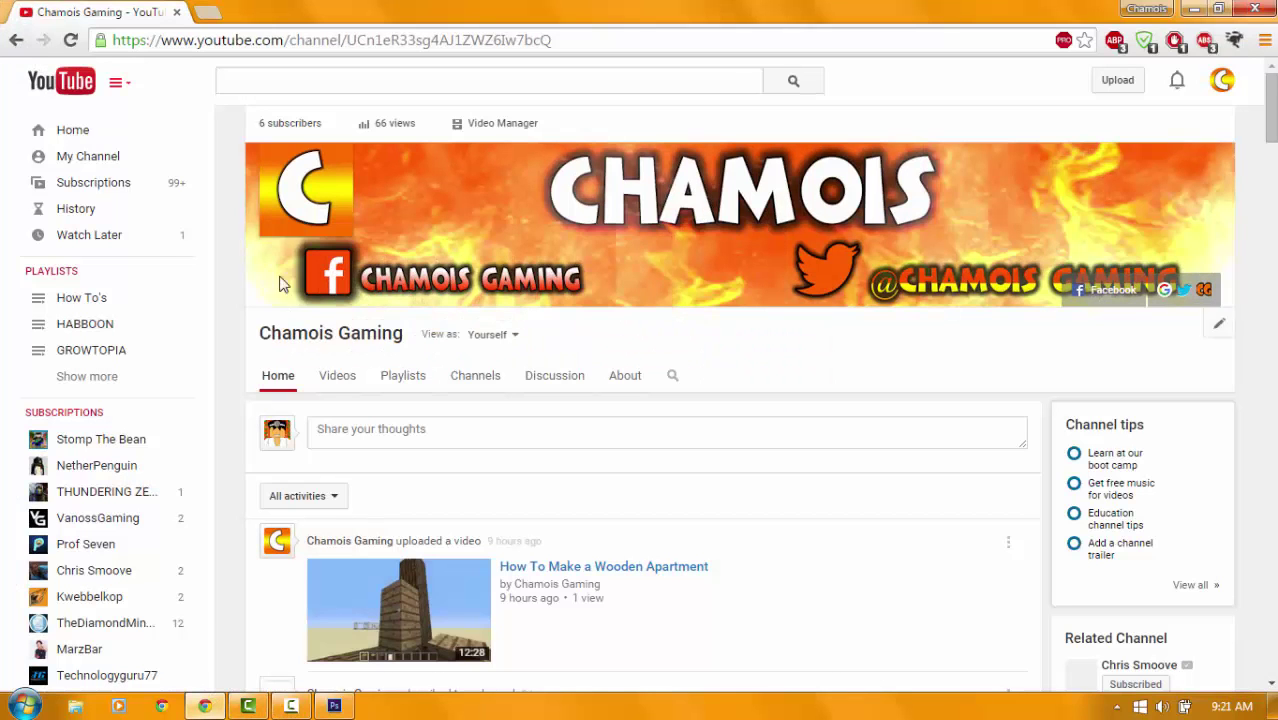
{"action": "left_click", "coordinate": [206, 12]}
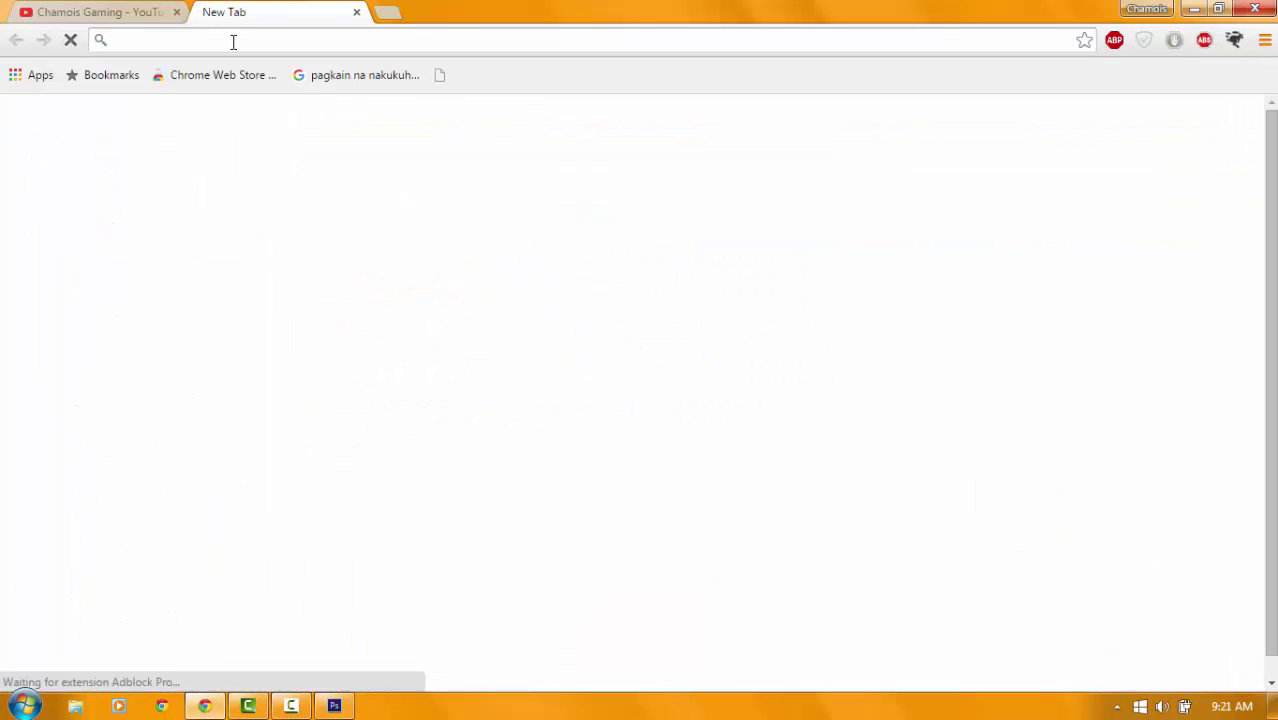
{"action": "type", "text": "Photoss"}
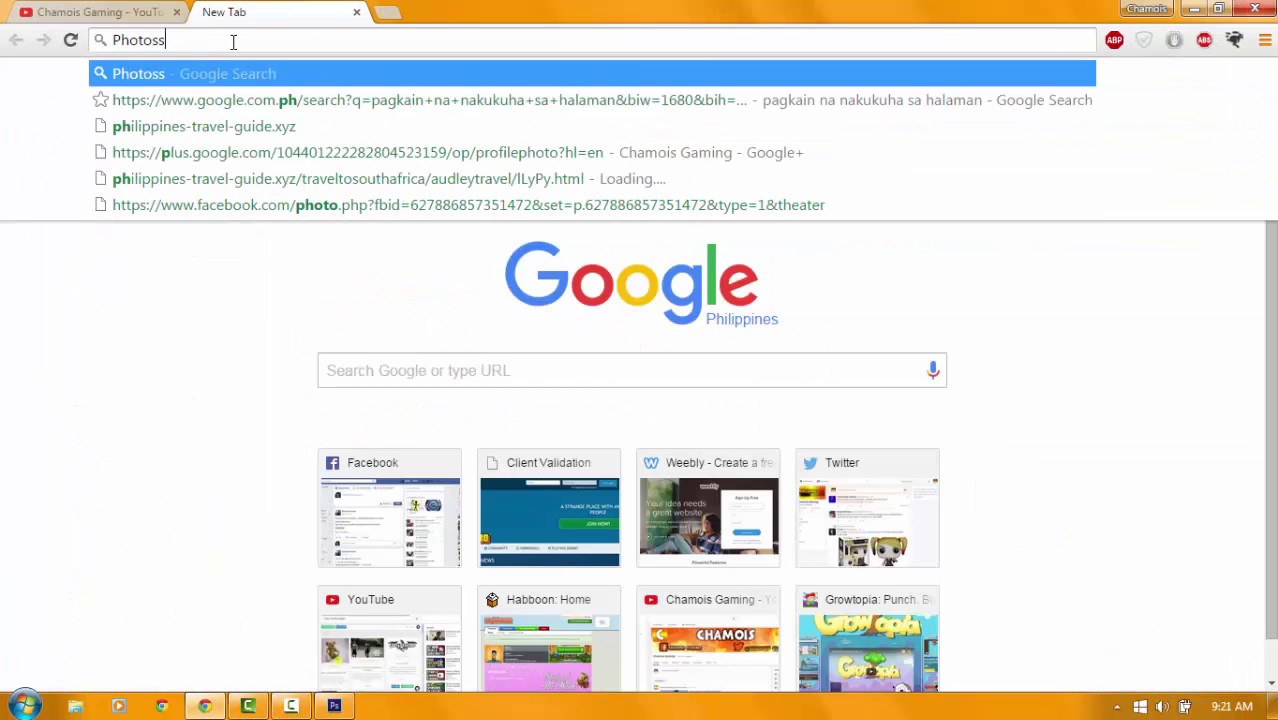
{"action": "key", "text": "BackSpace"}
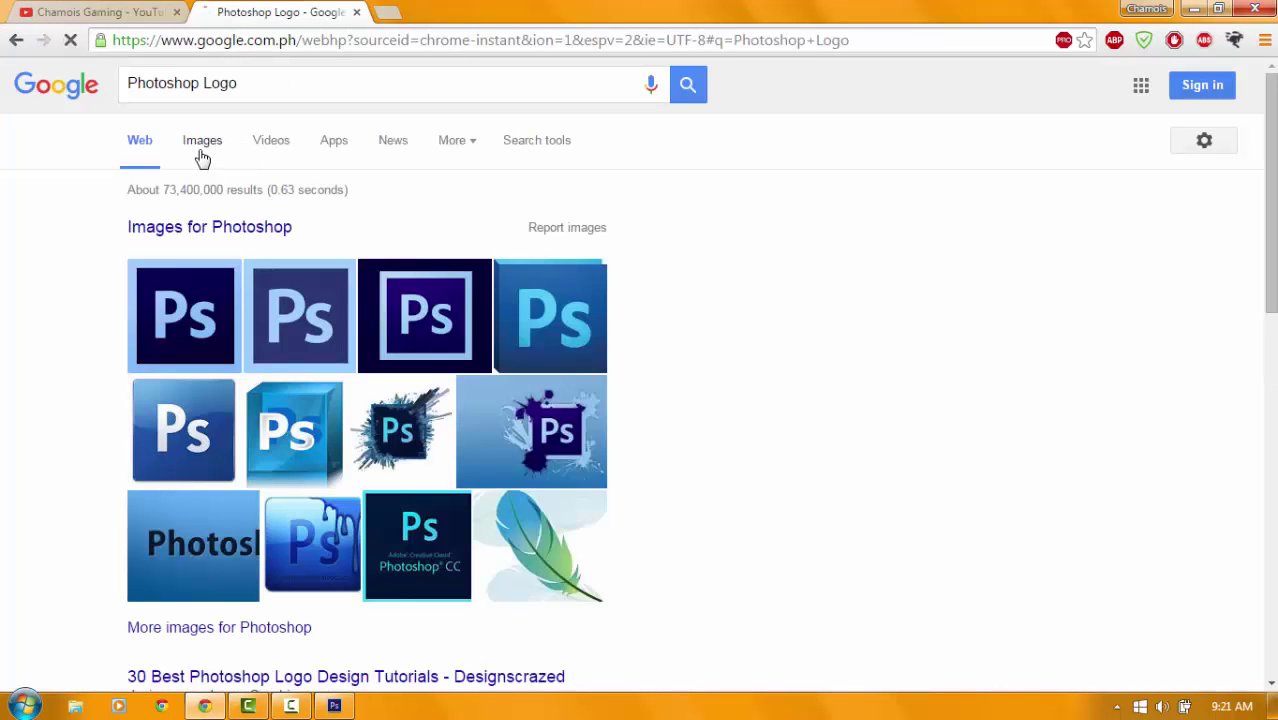
{"action": "left_click", "coordinate": [201, 142]}
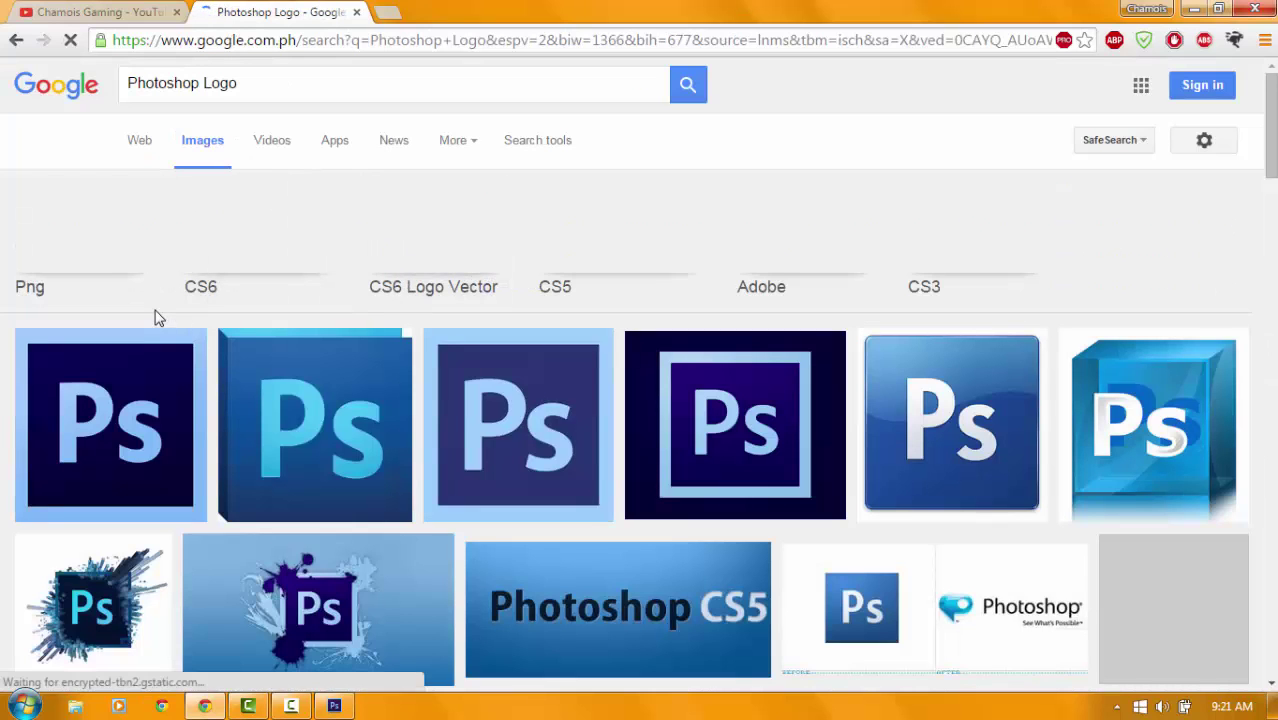
Open the Photoshop CS6 logo at full size and save it as a PNG
{"action": "scroll", "coordinate": [157, 314], "scroll_direction": "down", "scroll_amount": 1}
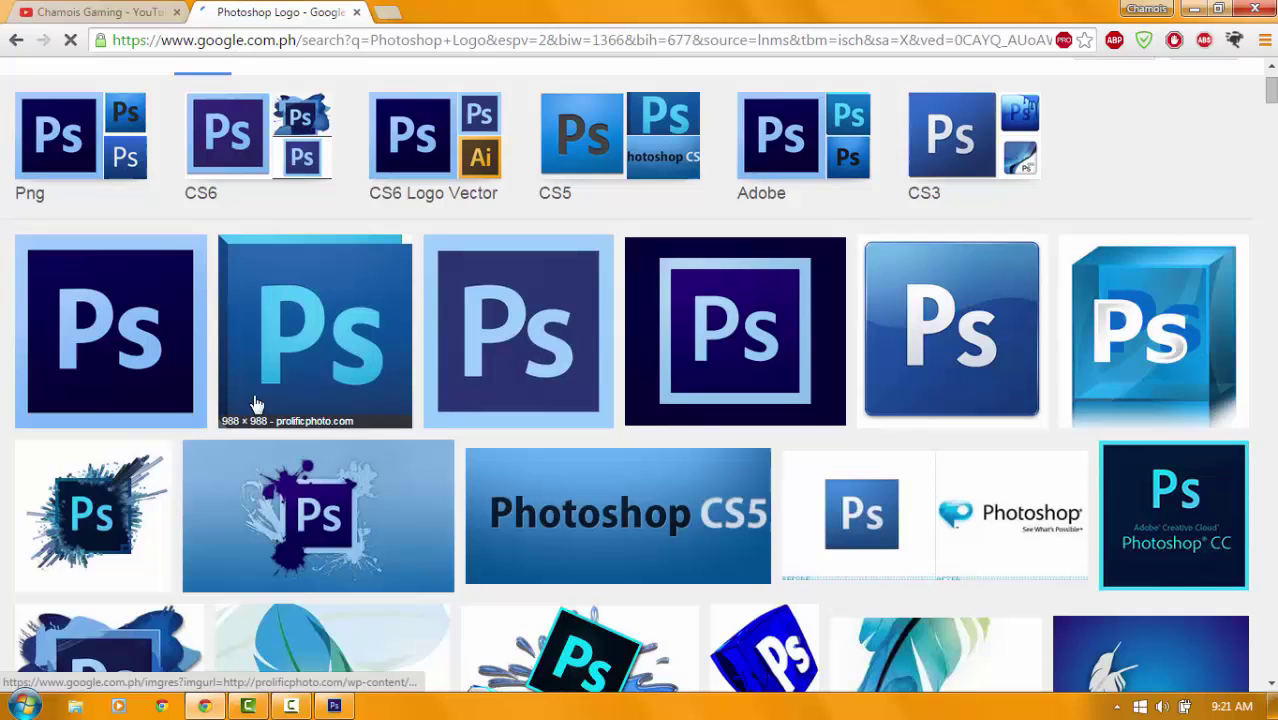
{"action": "left_click", "coordinate": [147, 371]}
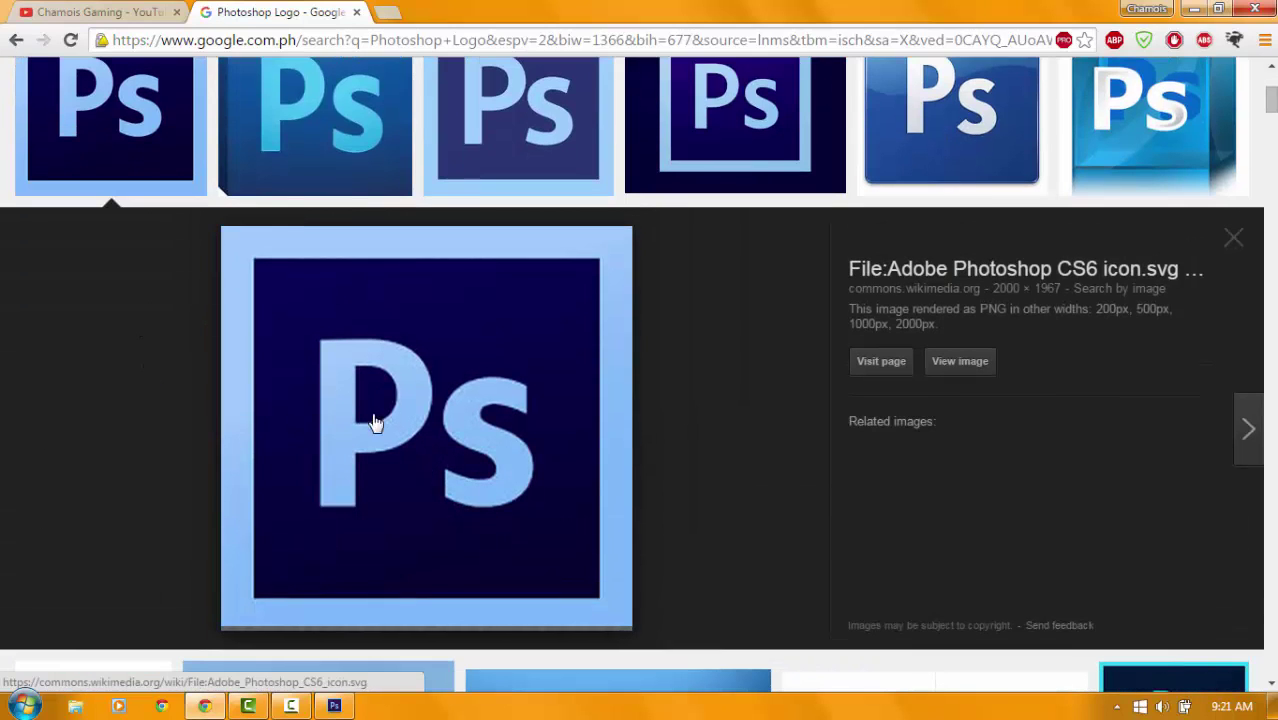
{"action": "left_click", "coordinate": [962, 365]}
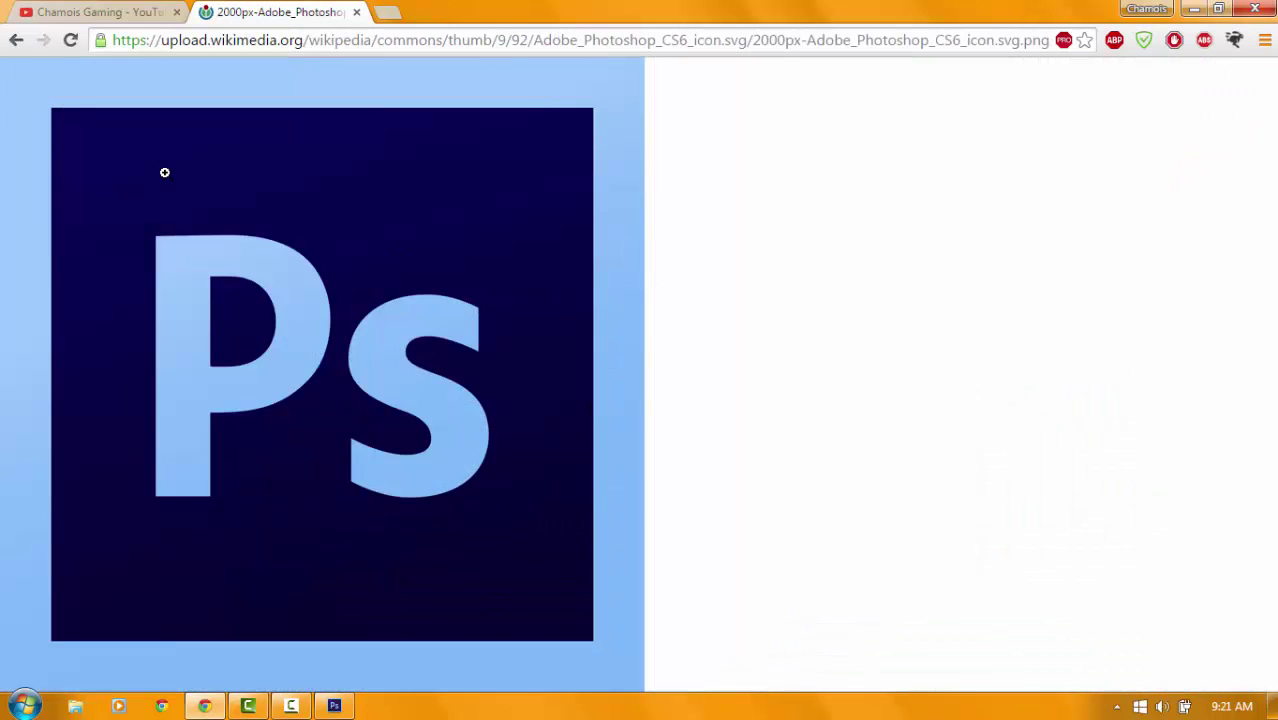
{"action": "right_click", "coordinate": [164, 172]}
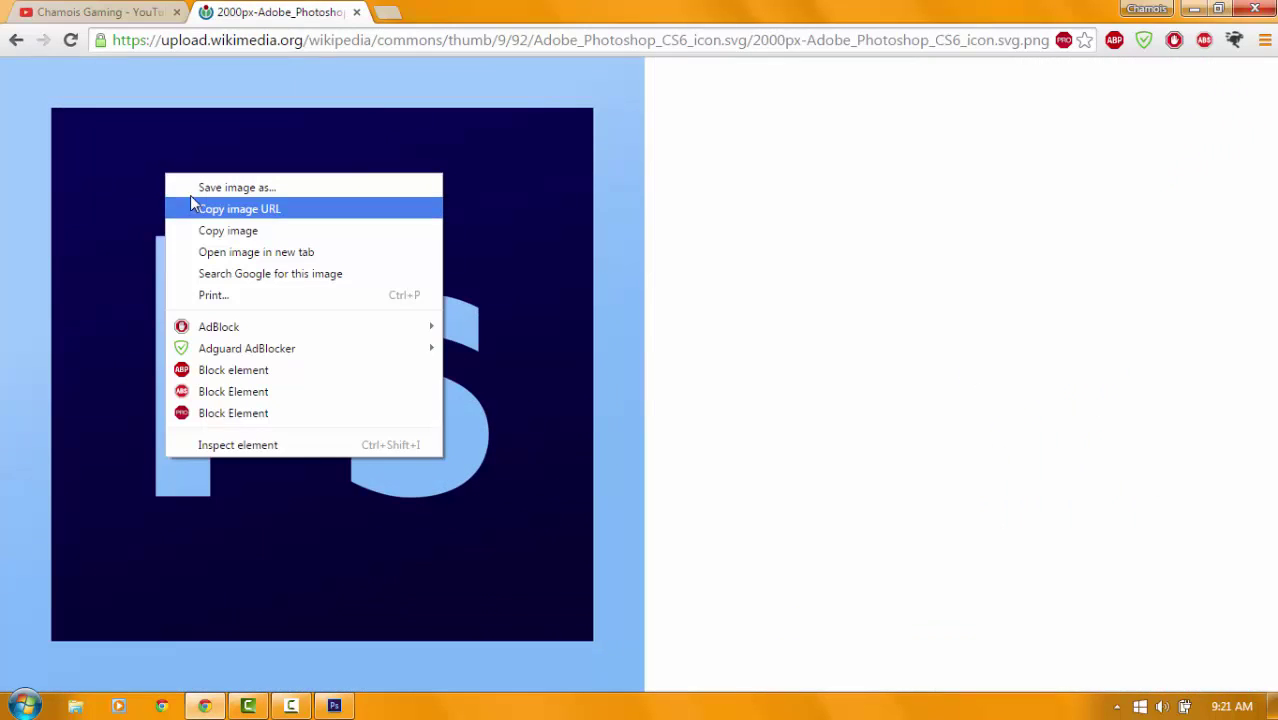
{"action": "left_click", "coordinate": [189, 193]}
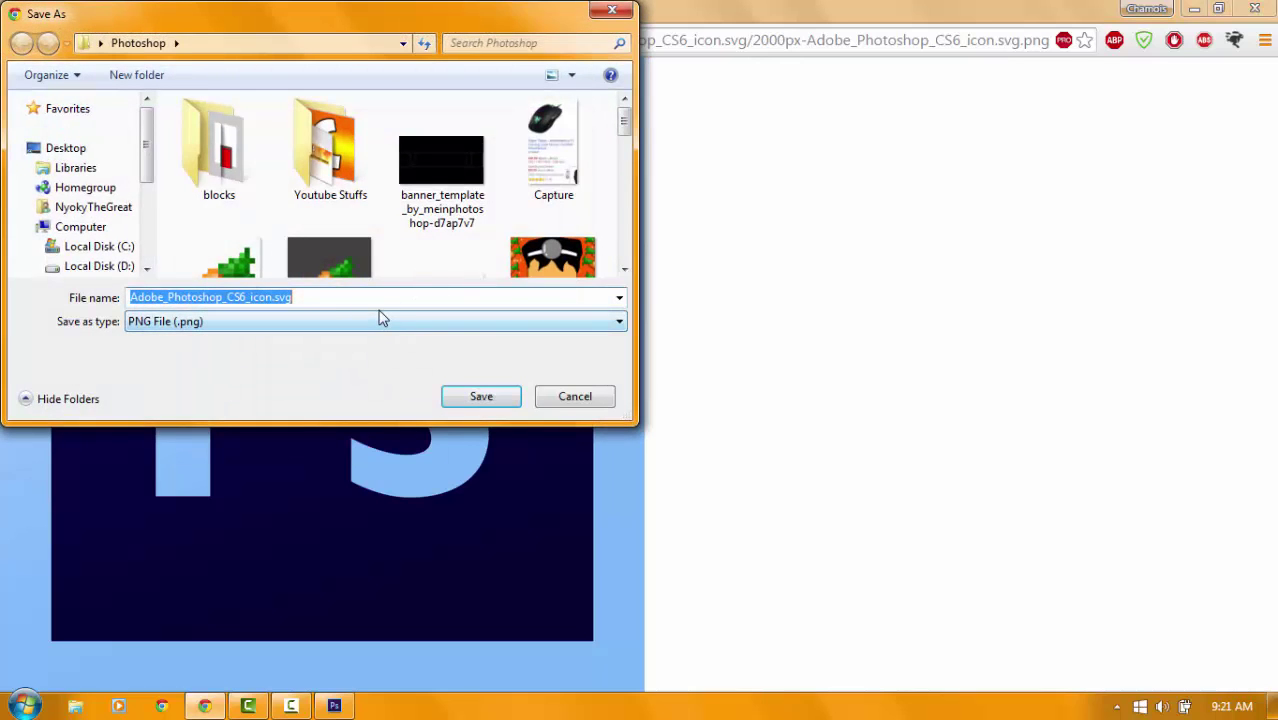
{"action": "left_click", "coordinate": [475, 399]}
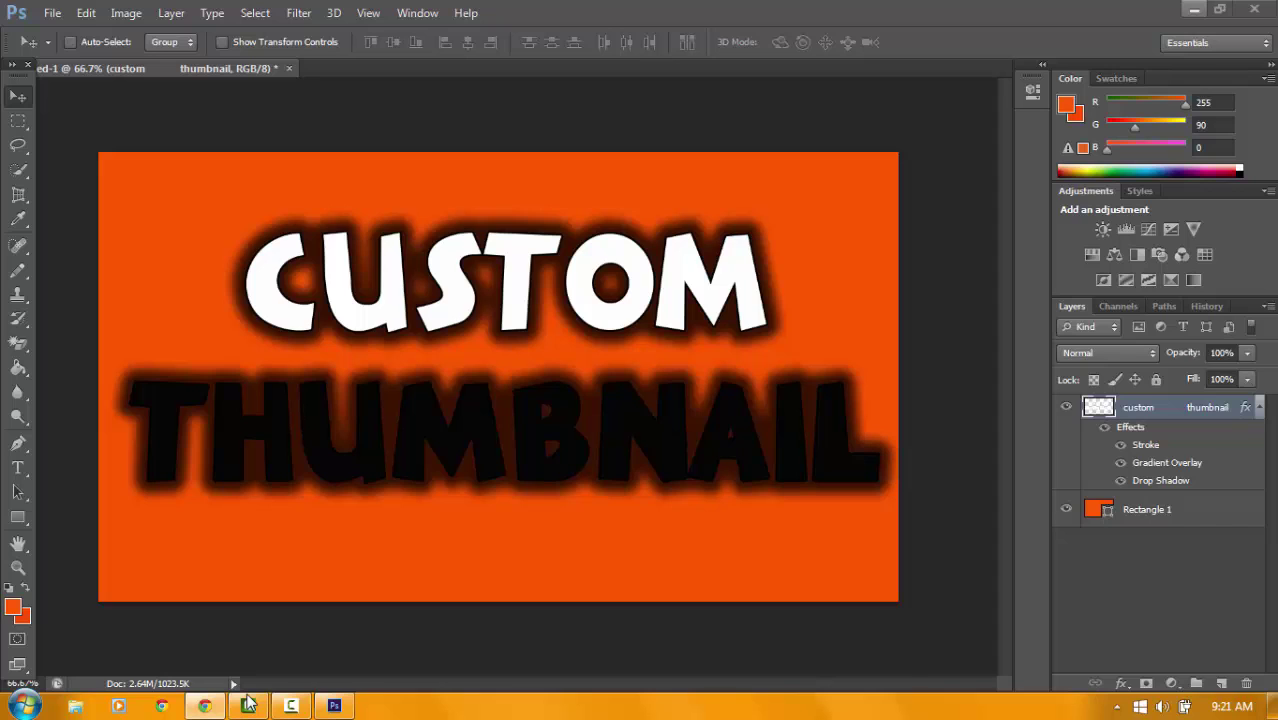
Place Adobe_Photoshop_CS6_icon.svg from the Desktop's Photoshop folder into the thumbnail
{"action": "left_click", "coordinate": [248, 704]}
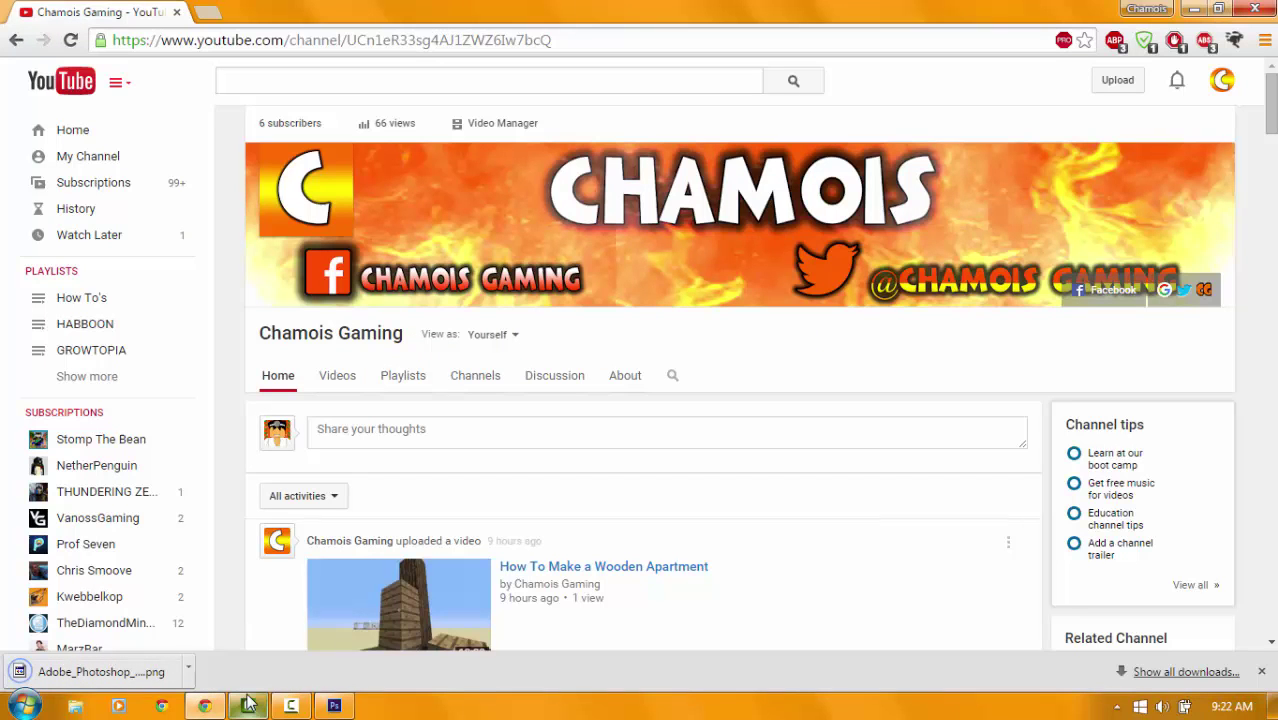
{"action": "left_click", "coordinate": [334, 706]}
{"action": "left_click", "coordinate": [52, 13]}
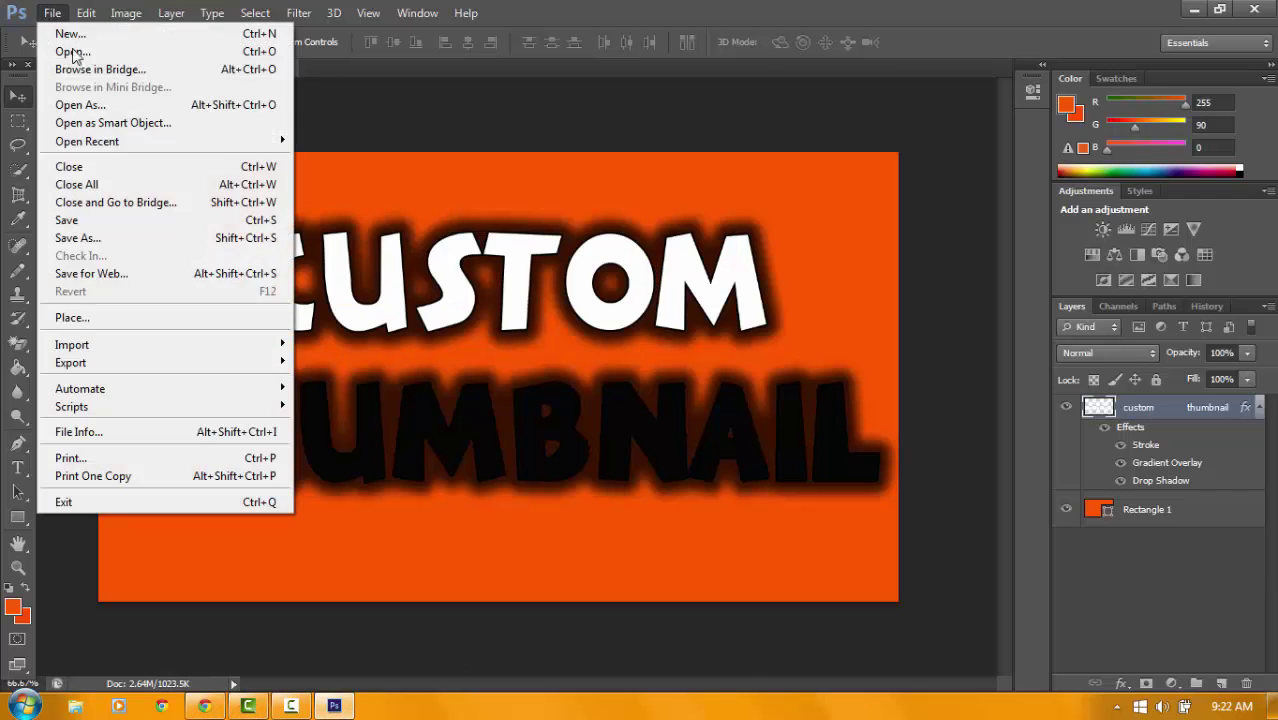
{"action": "left_click", "coordinate": [110, 317]}
{"action": "left_click", "coordinate": [556, 318]}
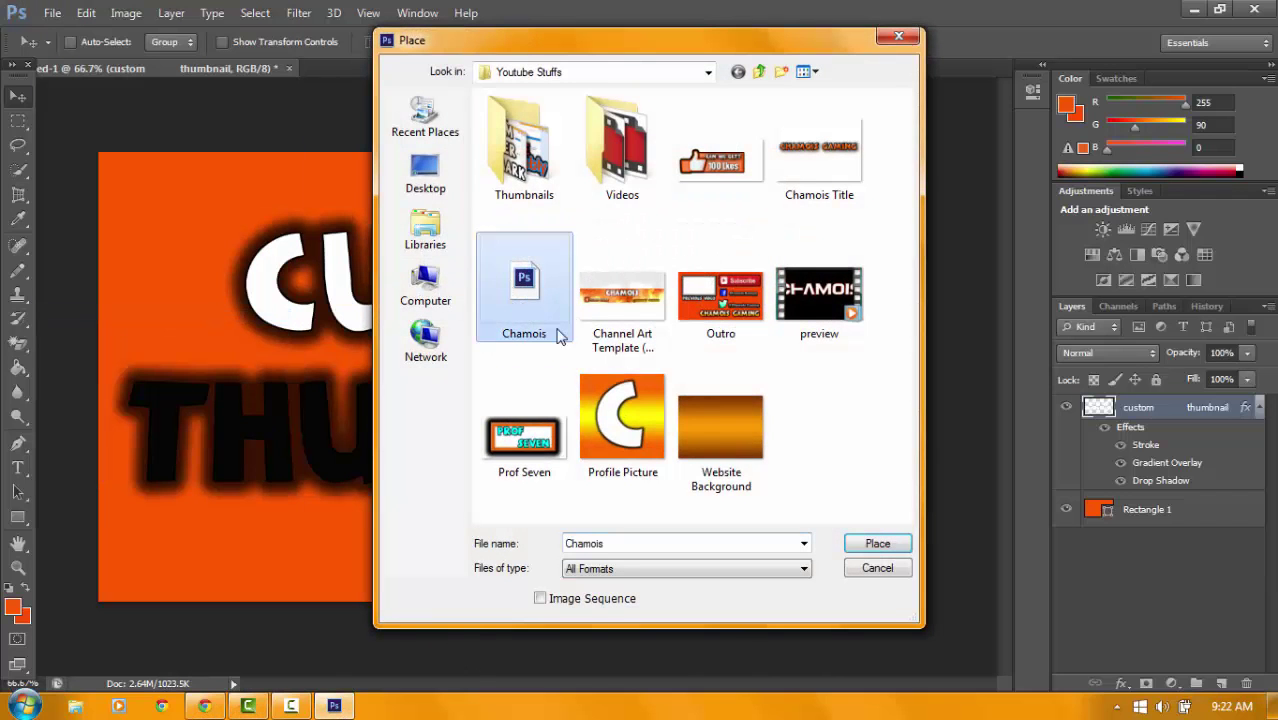
{"action": "left_click", "coordinate": [425, 172]}
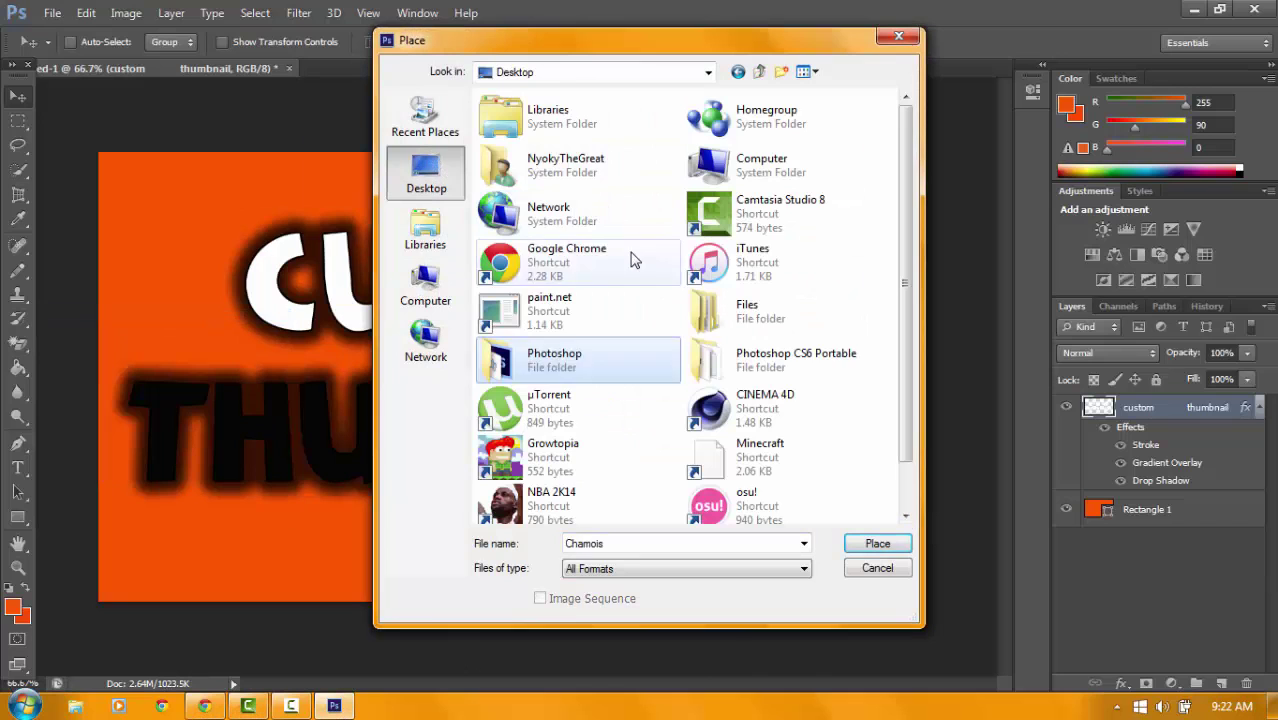
{"action": "left_click", "coordinate": [633, 262]}
{"action": "double_click", "coordinate": [650, 352]}
{"action": "left_click", "coordinate": [622, 294]}
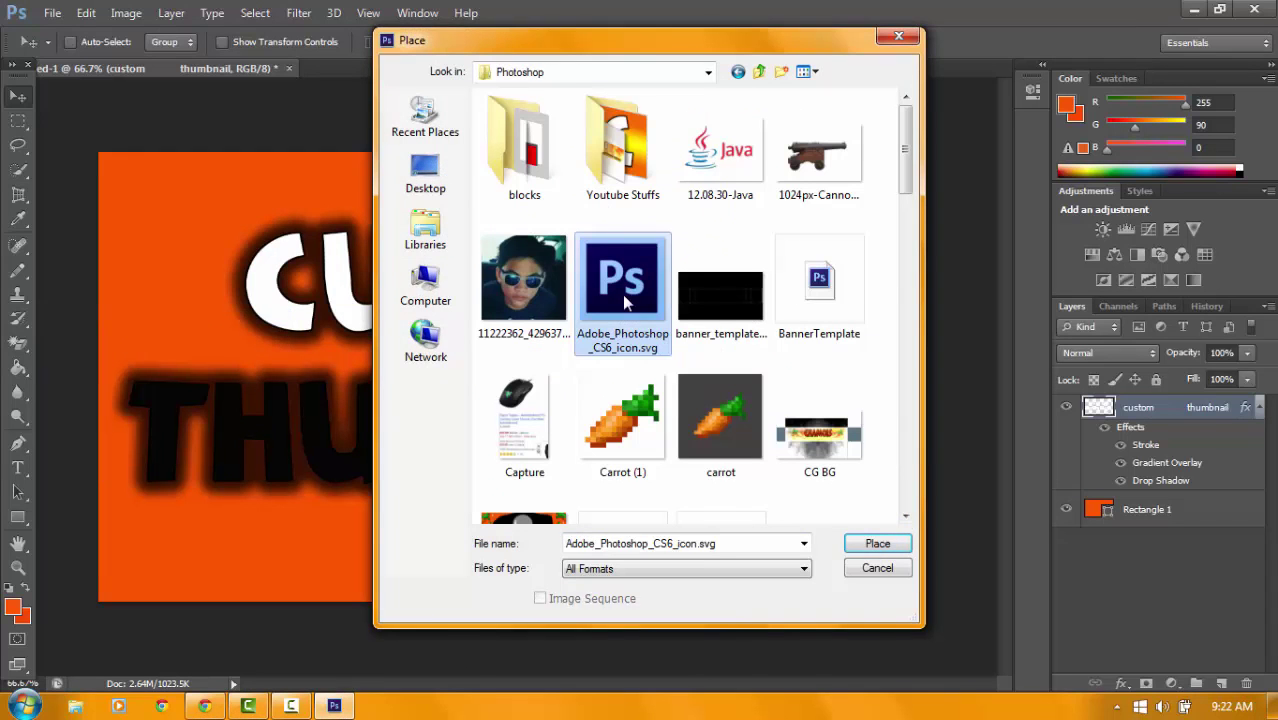
{"action": "left_click", "coordinate": [880, 545]}
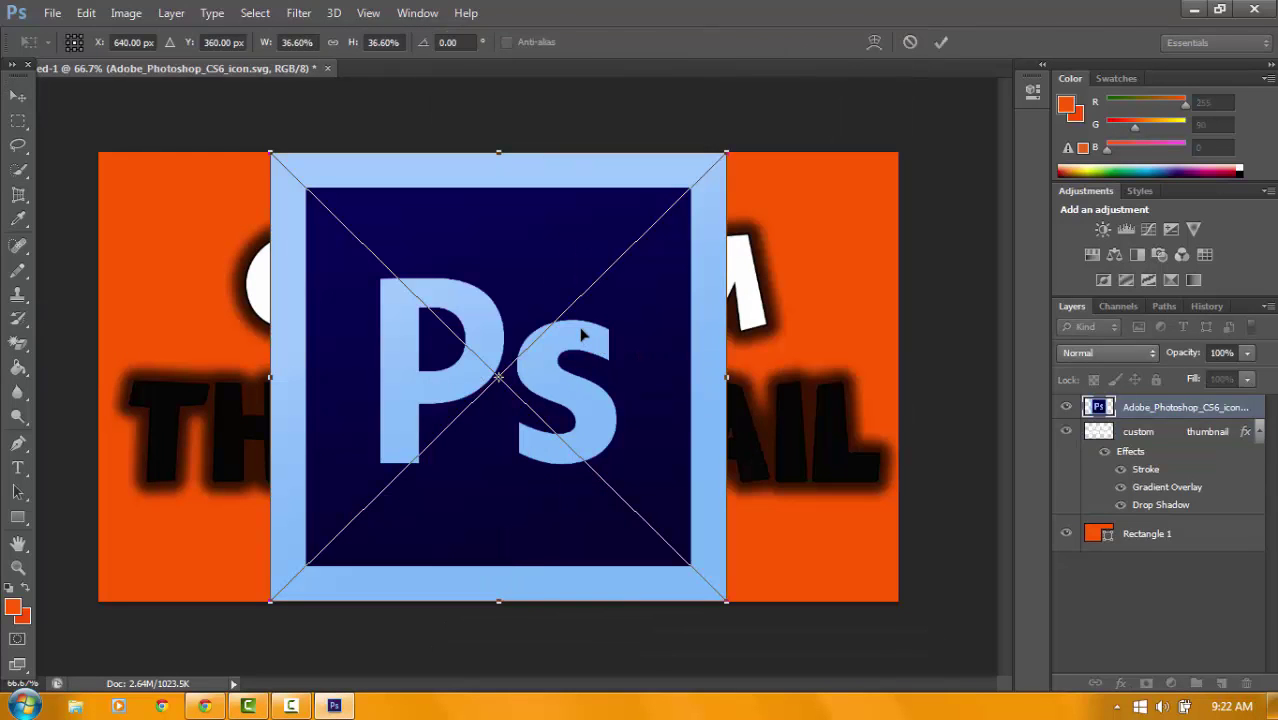
{"action": "key", "text": "Return"}
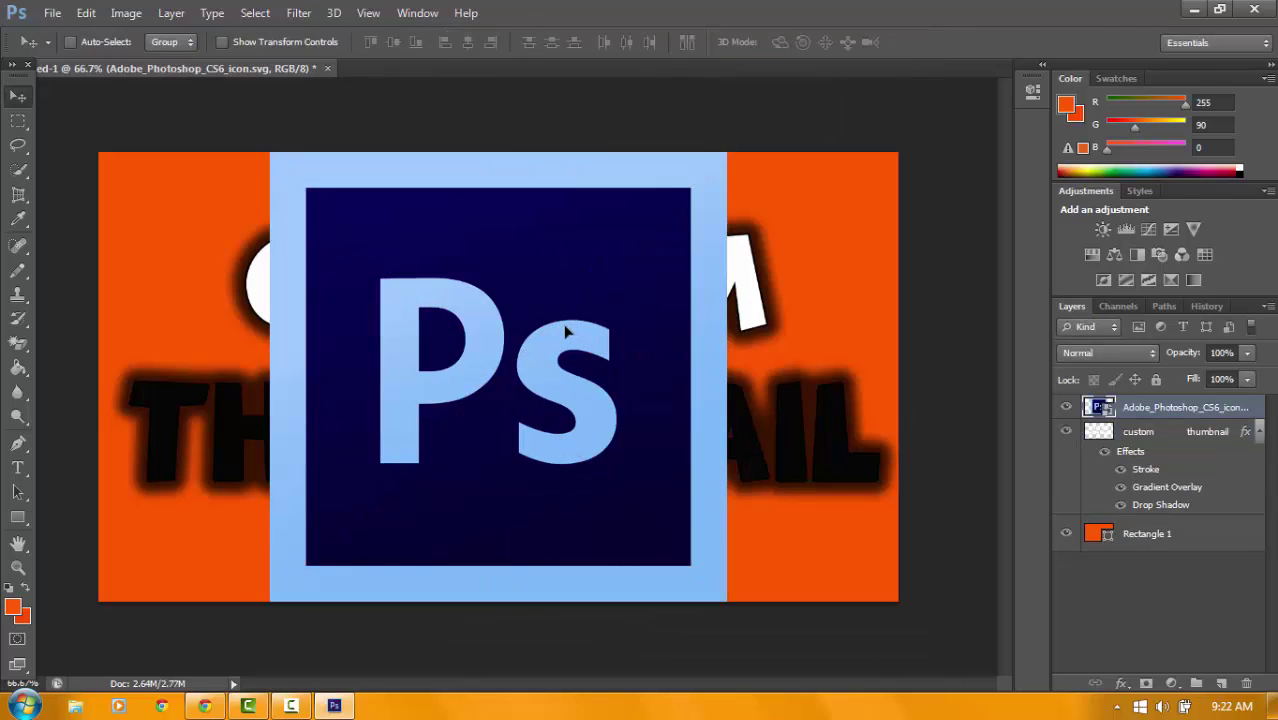
Scale the icon down to about 22% and move it to the top-left corner
{"action": "left_click_drag", "start_coordinate": [565, 332], "coordinate": [395, 325]}
{"action": "key", "text": "ctrl+t"}
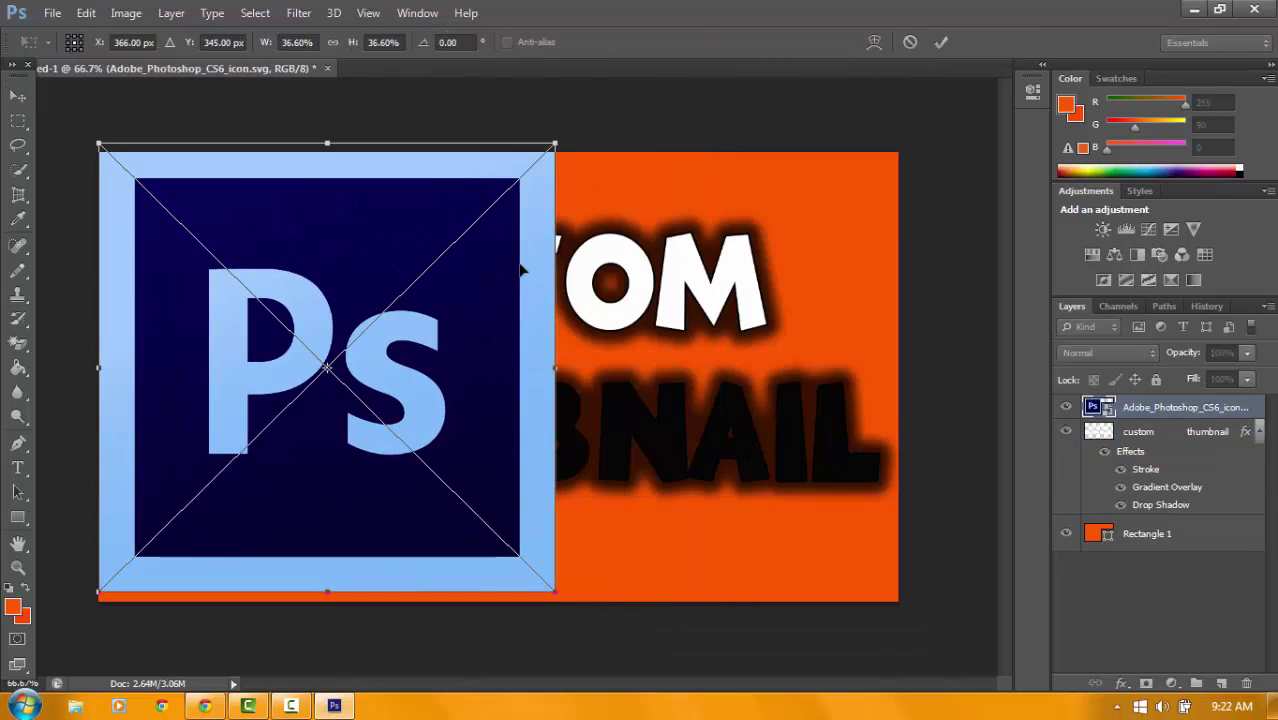
{"action": "left_click_drag", "start_coordinate": [556, 145], "coordinate": [362, 307]}
{"action": "key", "text": "Return"}
{"action": "left_click_drag", "start_coordinate": [237, 371], "coordinate": [258, 229]}
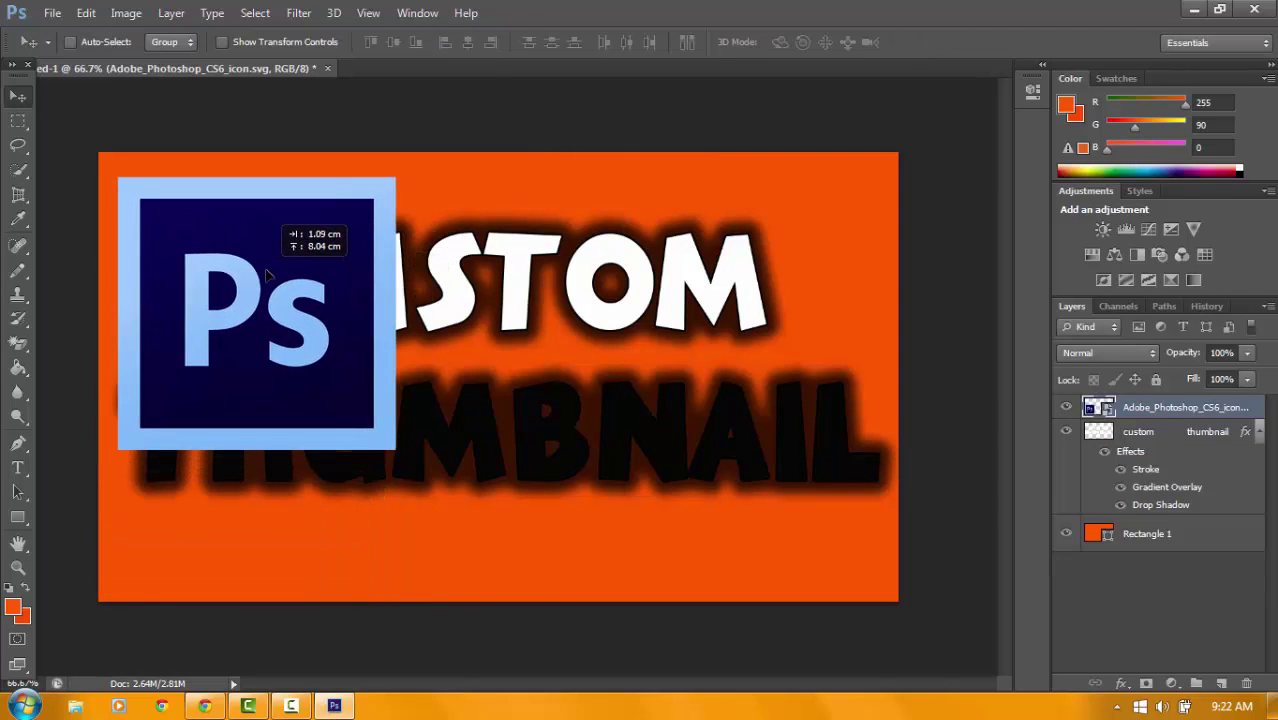
Rasterize the icon layer, drop it below the text layer, and position it behind CUSTOM
{"action": "right_click", "coordinate": [1188, 408]}
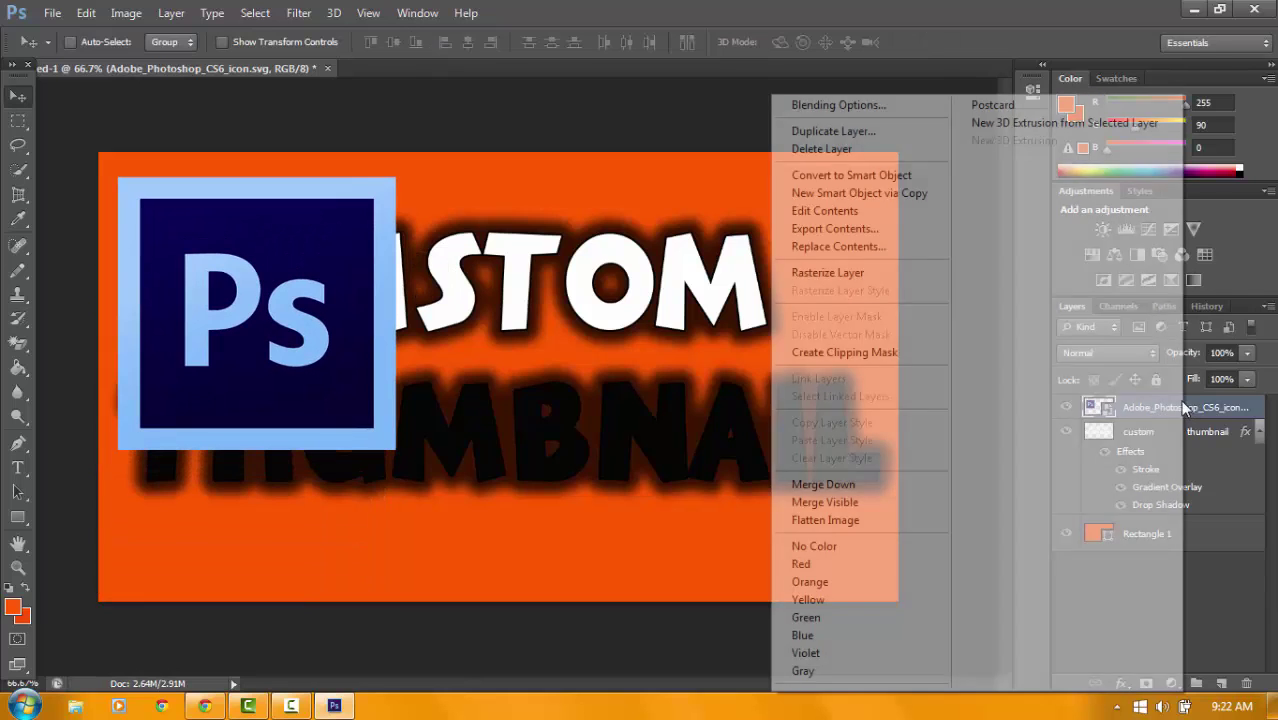
{"action": "left_click", "coordinate": [860, 277]}
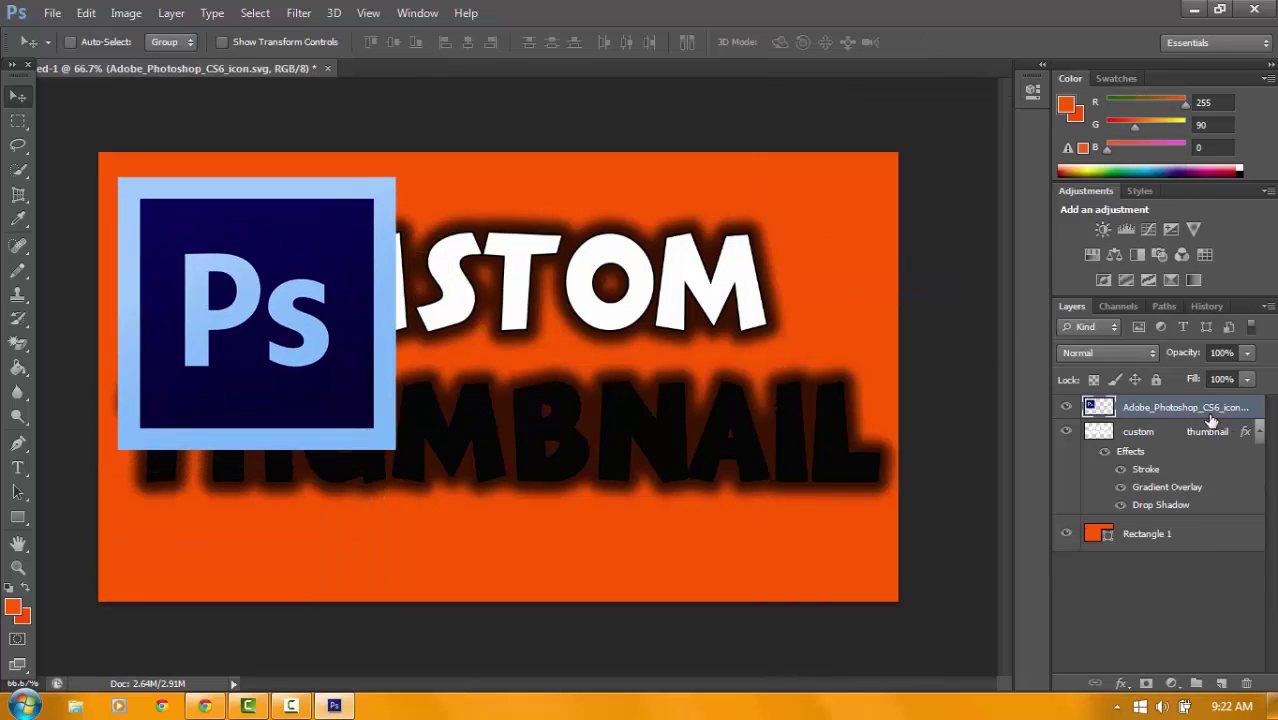
{"action": "left_click_drag", "start_coordinate": [1211, 421], "coordinate": [1252, 508]}
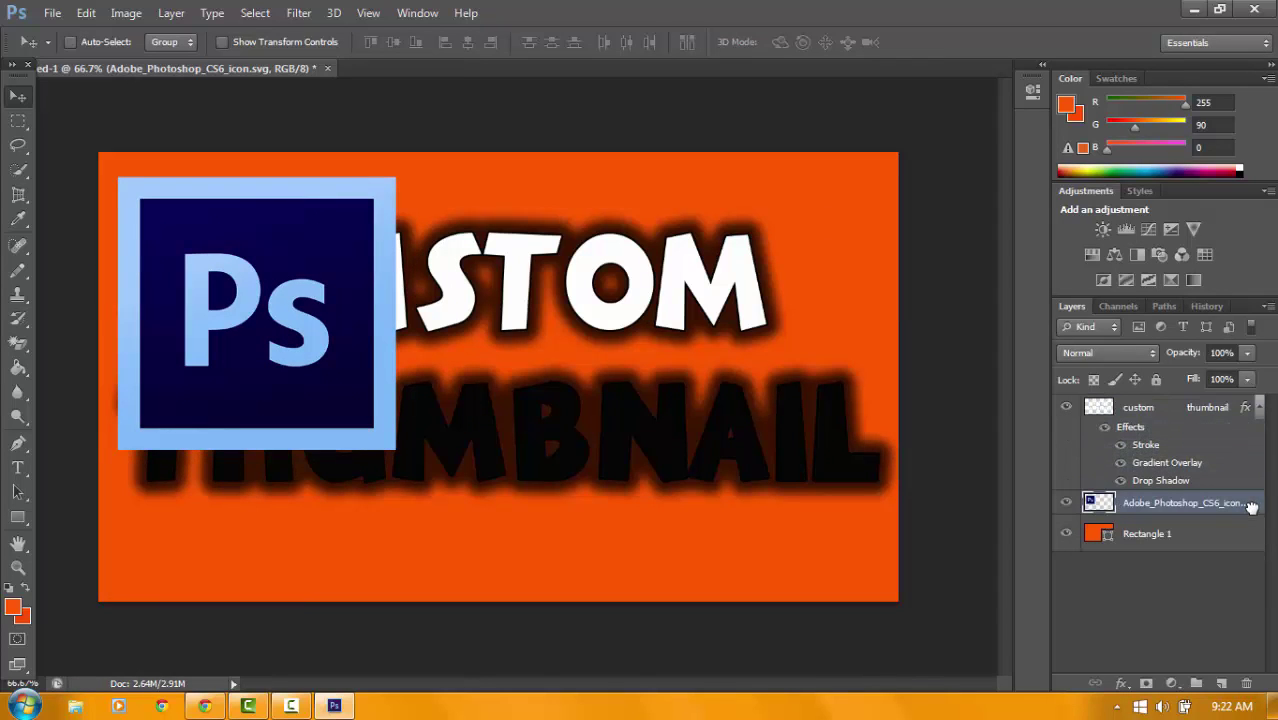
{"action": "left_click_drag", "start_coordinate": [190, 280], "coordinate": [170, 244]}
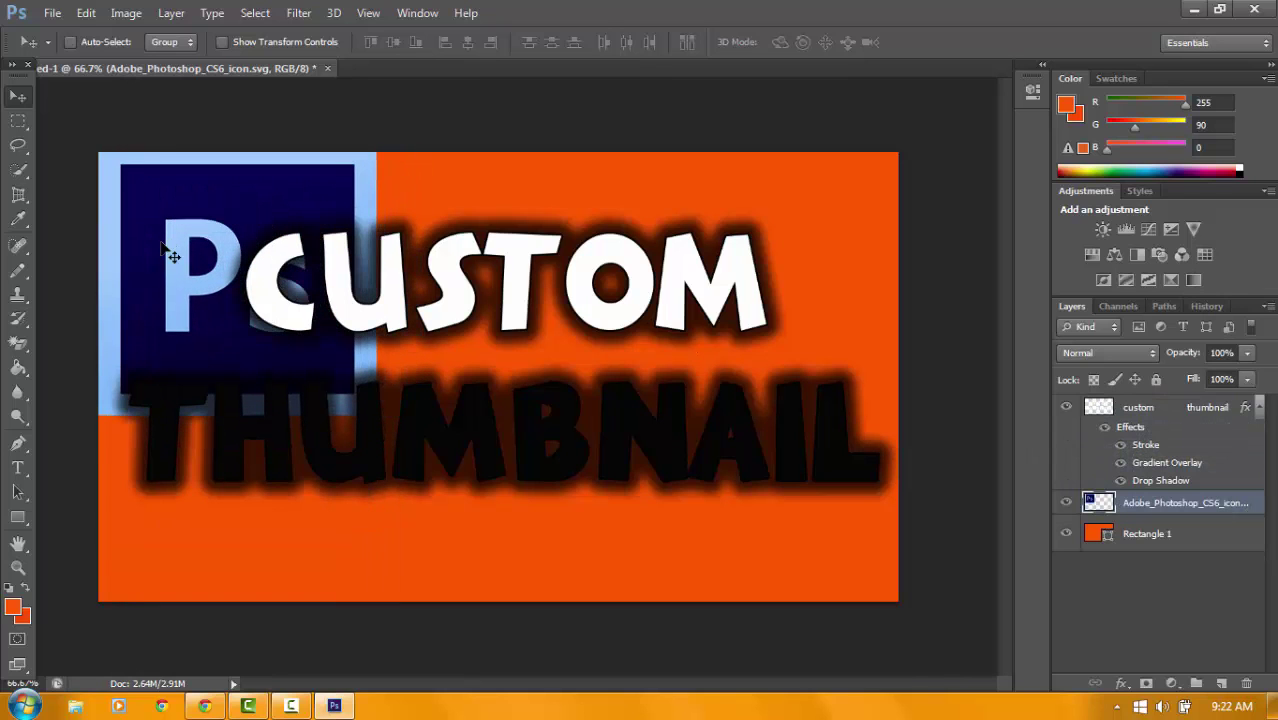
{"action": "left_click_drag", "start_coordinate": [225, 312], "coordinate": [190, 279]}
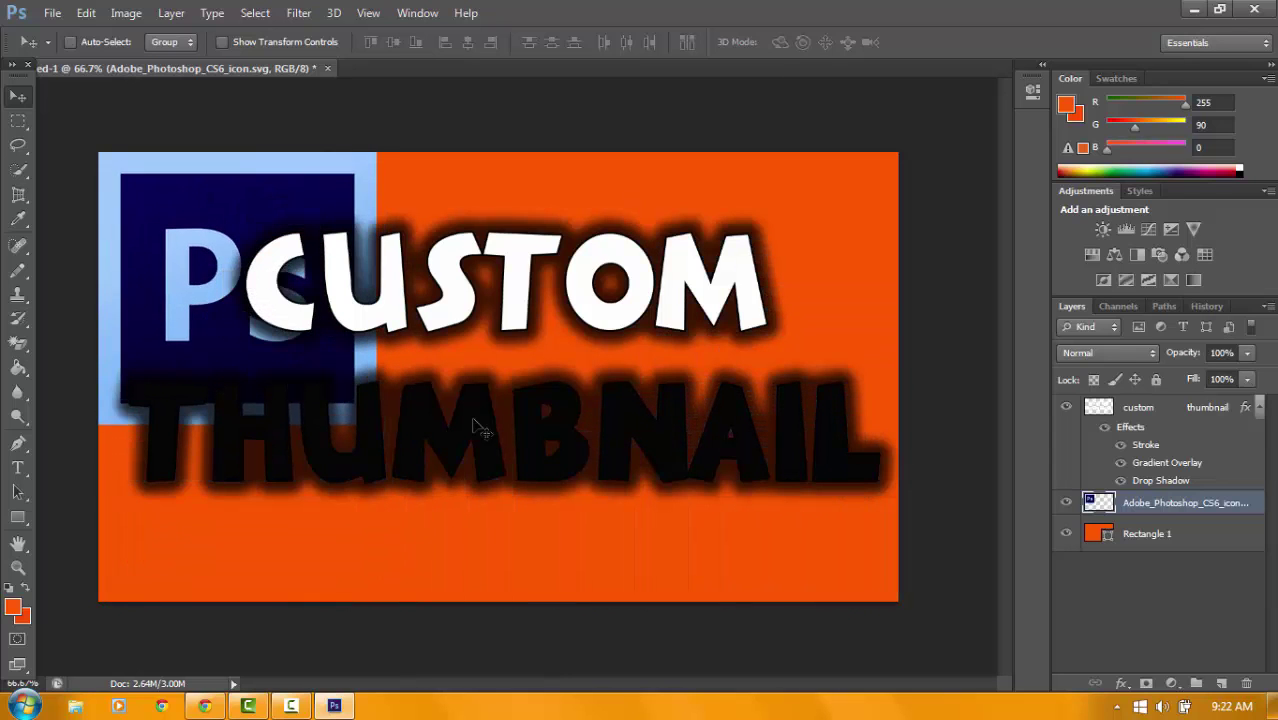
Add a drop shadow to the icon with distance 0, spread 55 and size 20
{"action": "double_click", "coordinate": [1256, 503]}
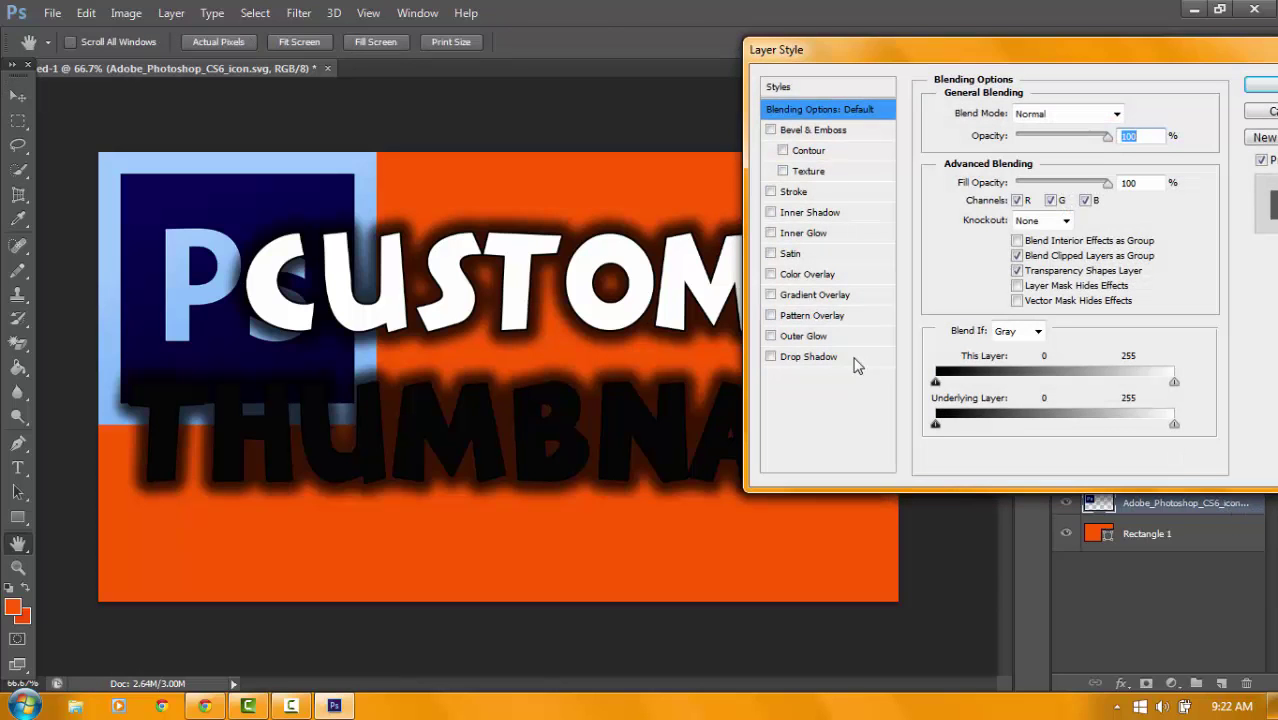
{"action": "left_click", "coordinate": [808, 357]}
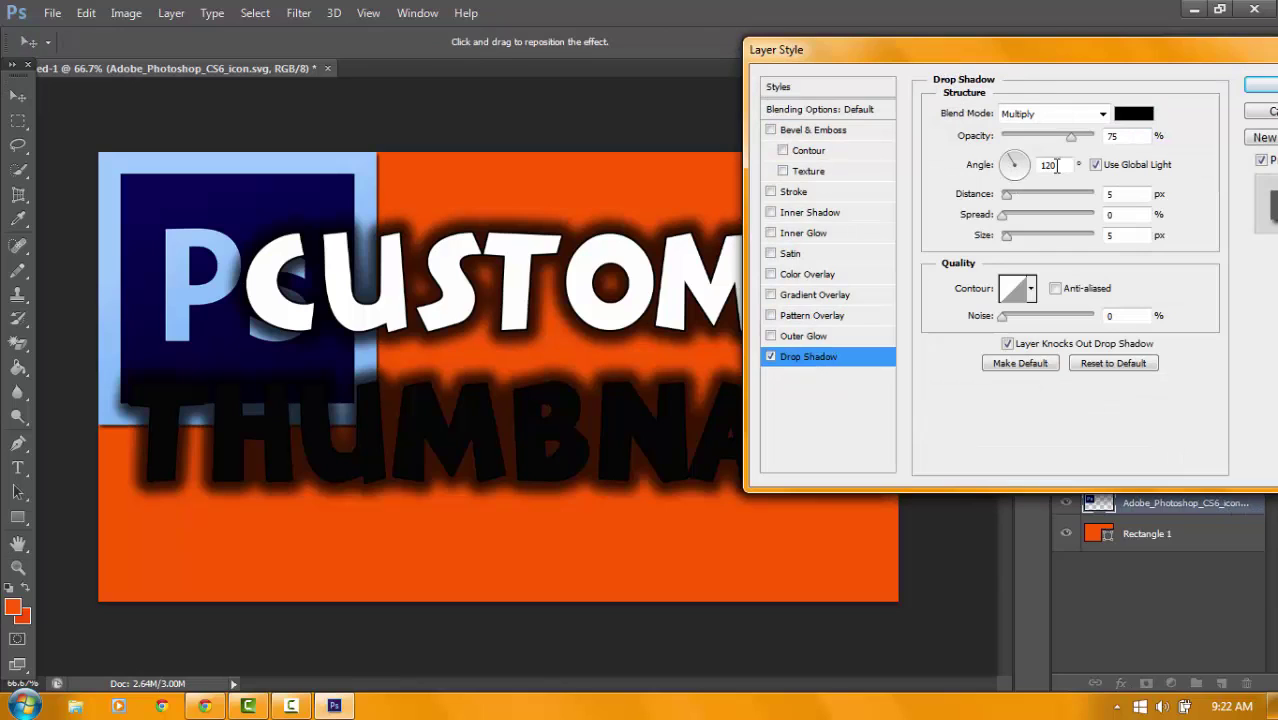
{"action": "left_click", "coordinate": [1133, 196]}
{"action": "left_click", "coordinate": [1128, 137]}
{"action": "left_click", "coordinate": [1050, 195]}
{"action": "key", "text": "Tab"}
{"action": "double_click", "coordinate": [1129, 193]}
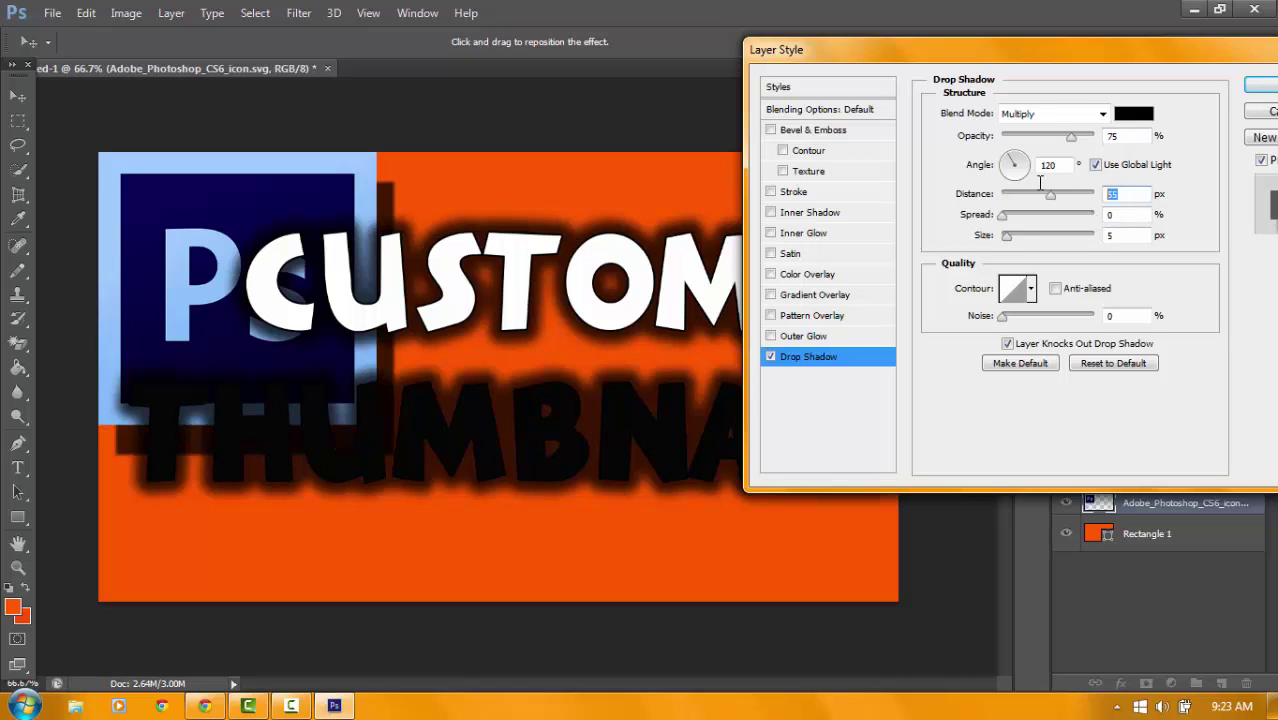
{"action": "type", "text": "0"}
{"action": "key", "text": "Tab"}
{"action": "type", "text": "5"}
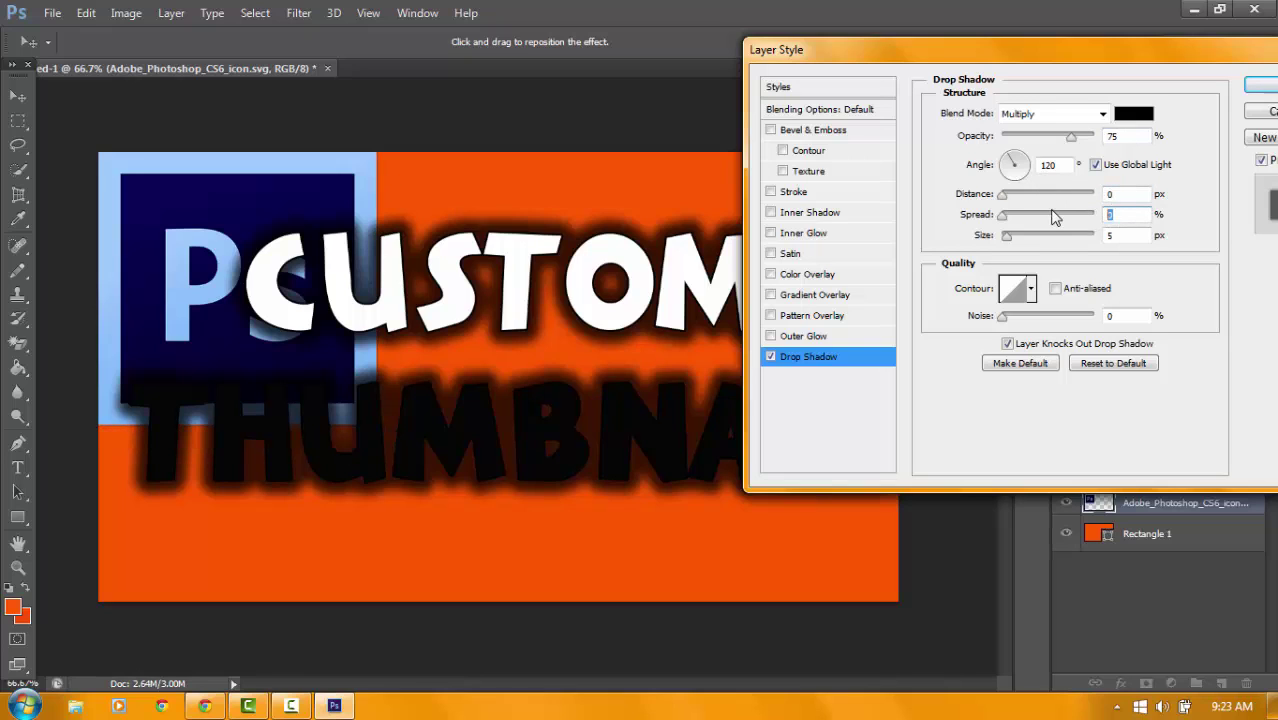
{"action": "type", "text": "5"}
{"action": "key", "text": "Tab"}
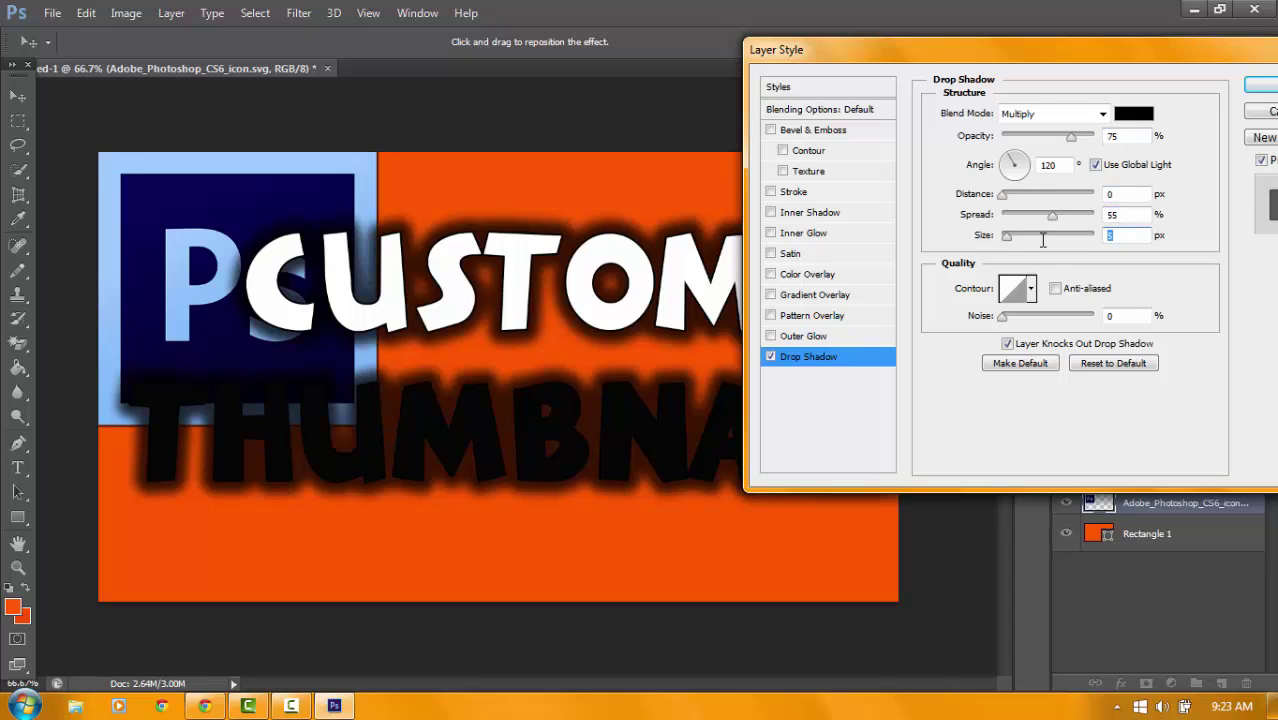
{"action": "type", "text": "20"}
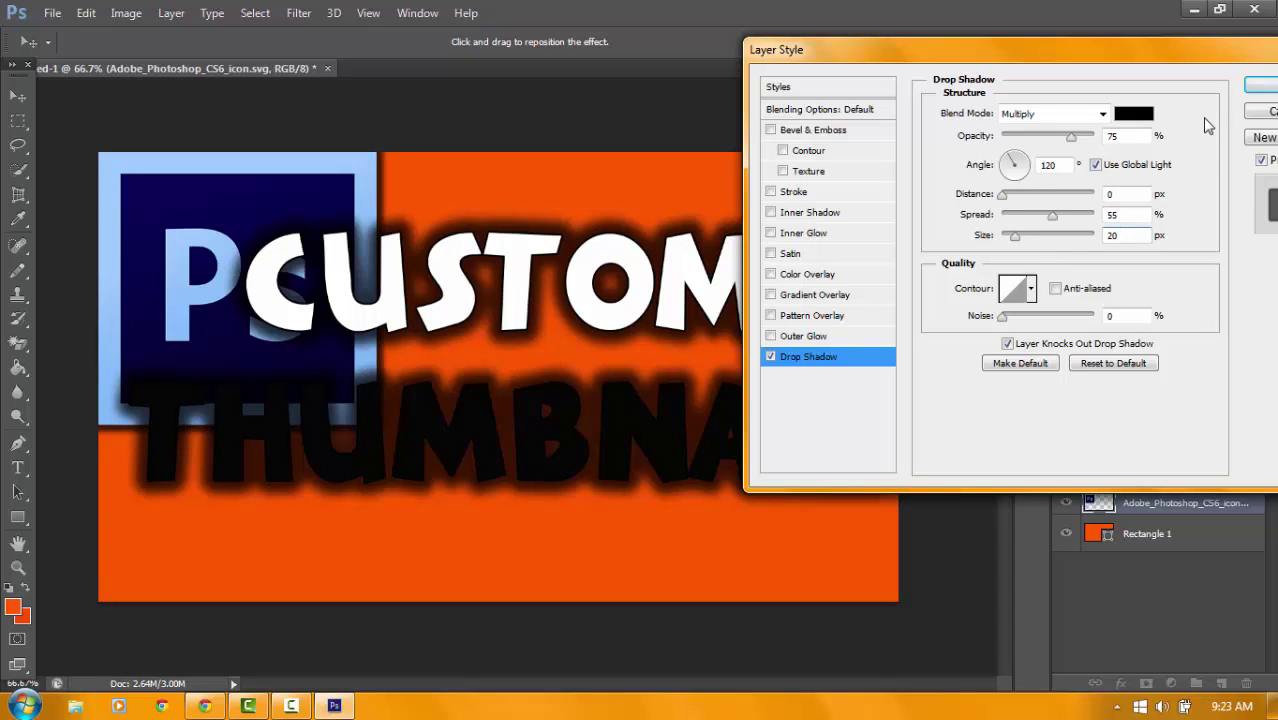
Add a stroke and contoured bevel to the icon, apply, and shift it lower
{"action": "left_click", "coordinate": [796, 192]}
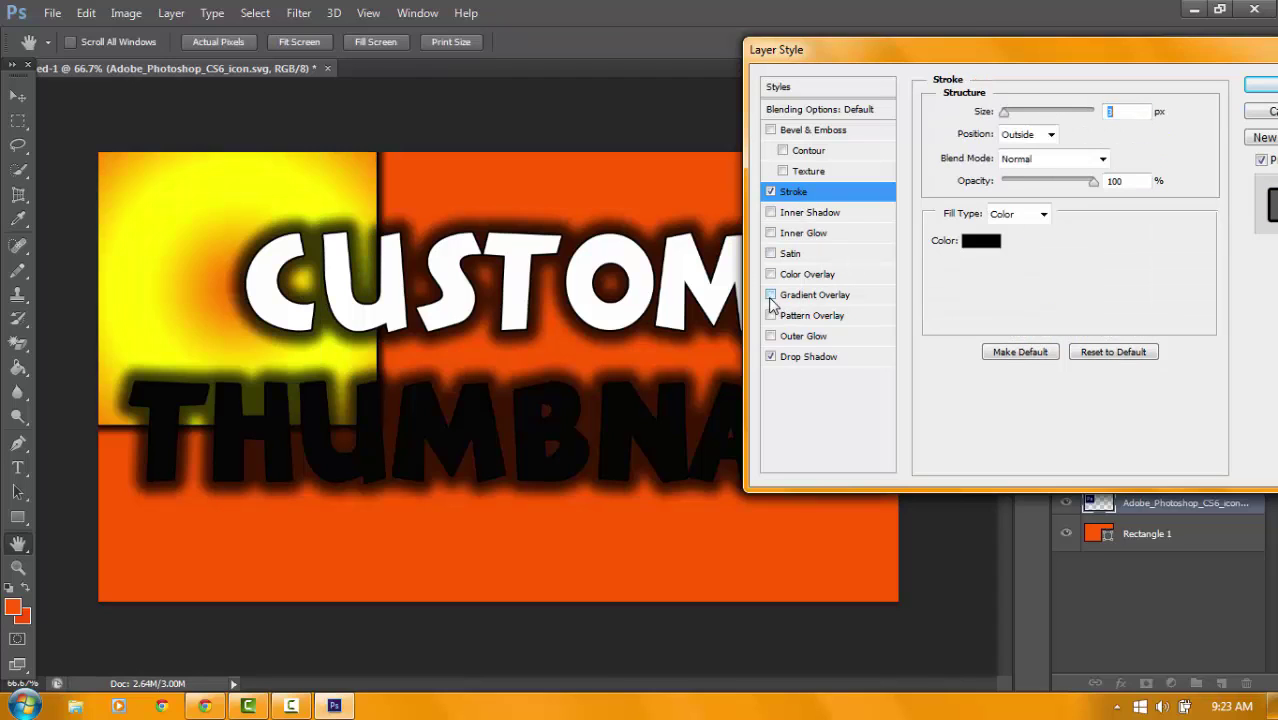
{"action": "left_click", "coordinate": [783, 151]}
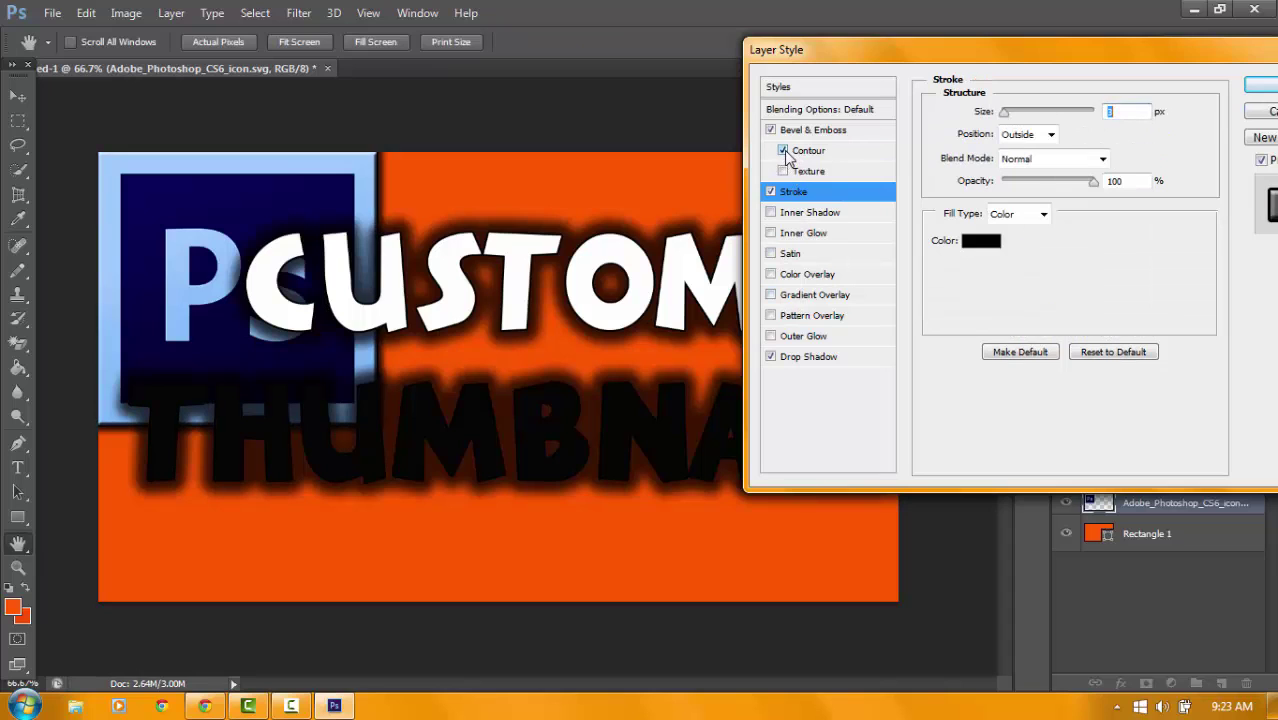
{"action": "left_click", "coordinate": [1262, 86]}
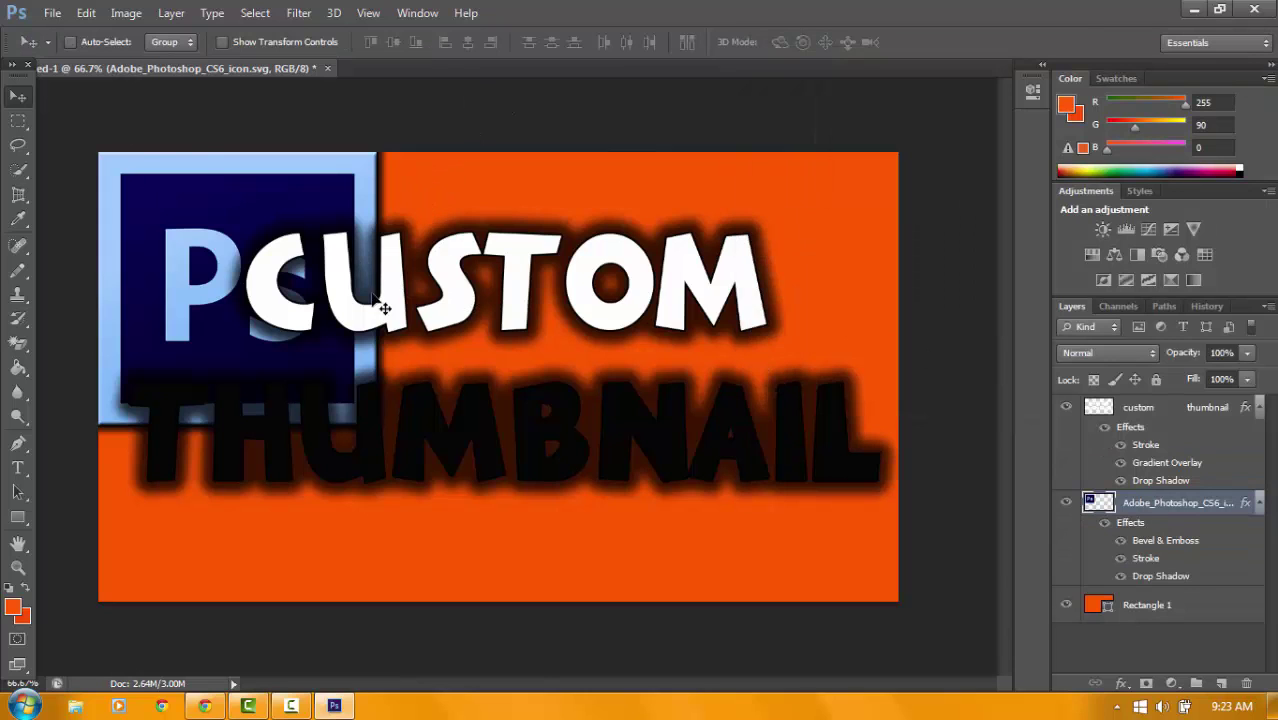
{"action": "left_click_drag", "start_coordinate": [572, 432], "coordinate": [563, 545]}
Save as 'How To Make a Custom Thumbnail In Photoshop.png' in Youtube Stuffs > Thumbnails
{"action": "left_click", "coordinate": [52, 13]}
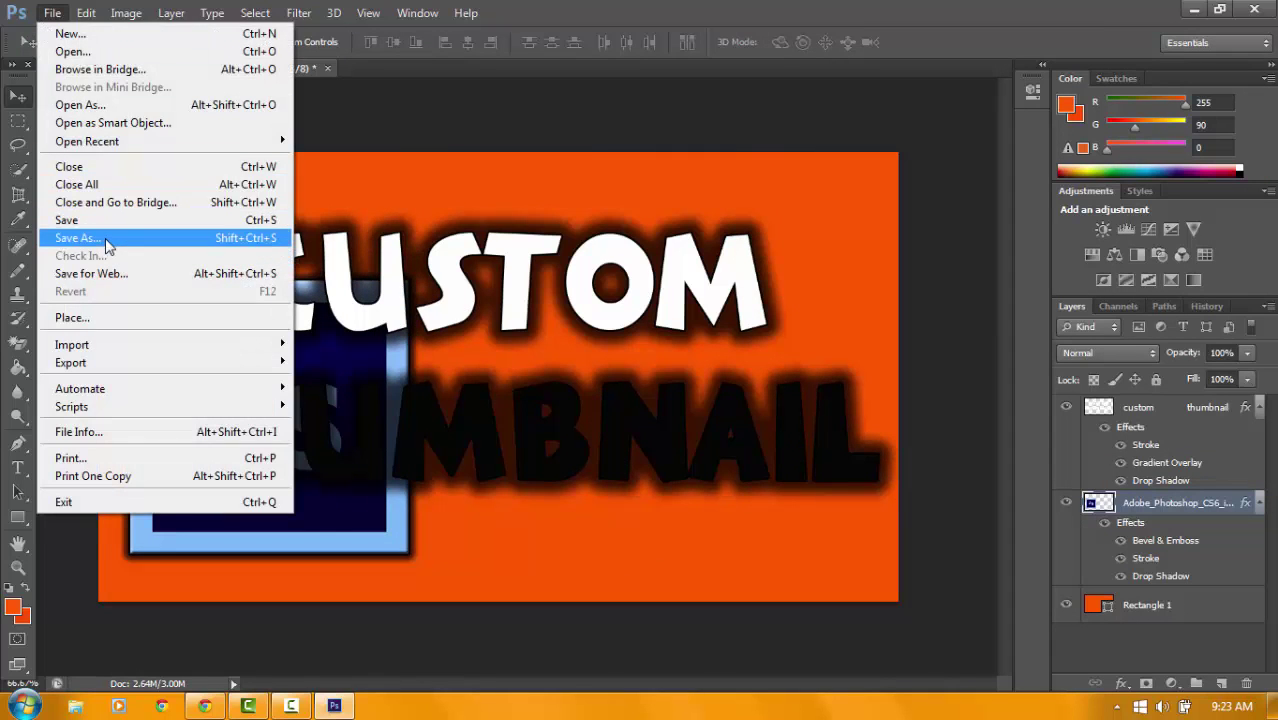
{"action": "left_click", "coordinate": [80, 238]}
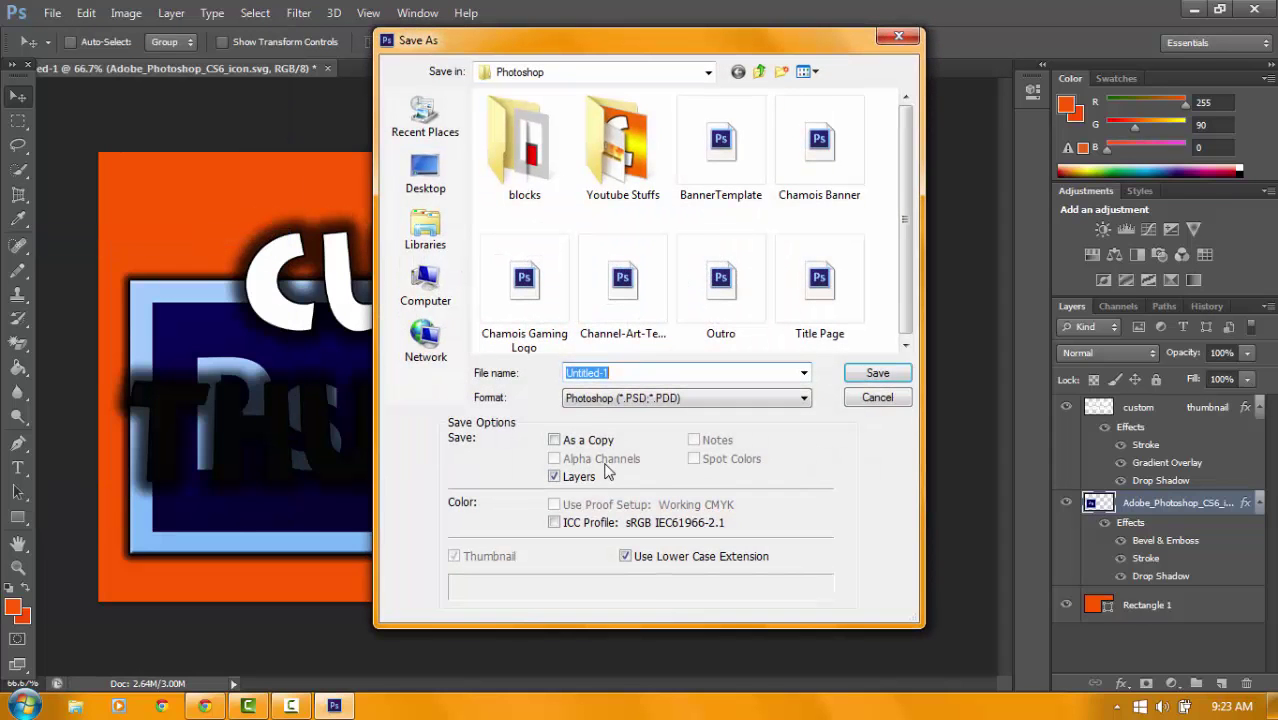
{"action": "left_click", "coordinate": [609, 403]}
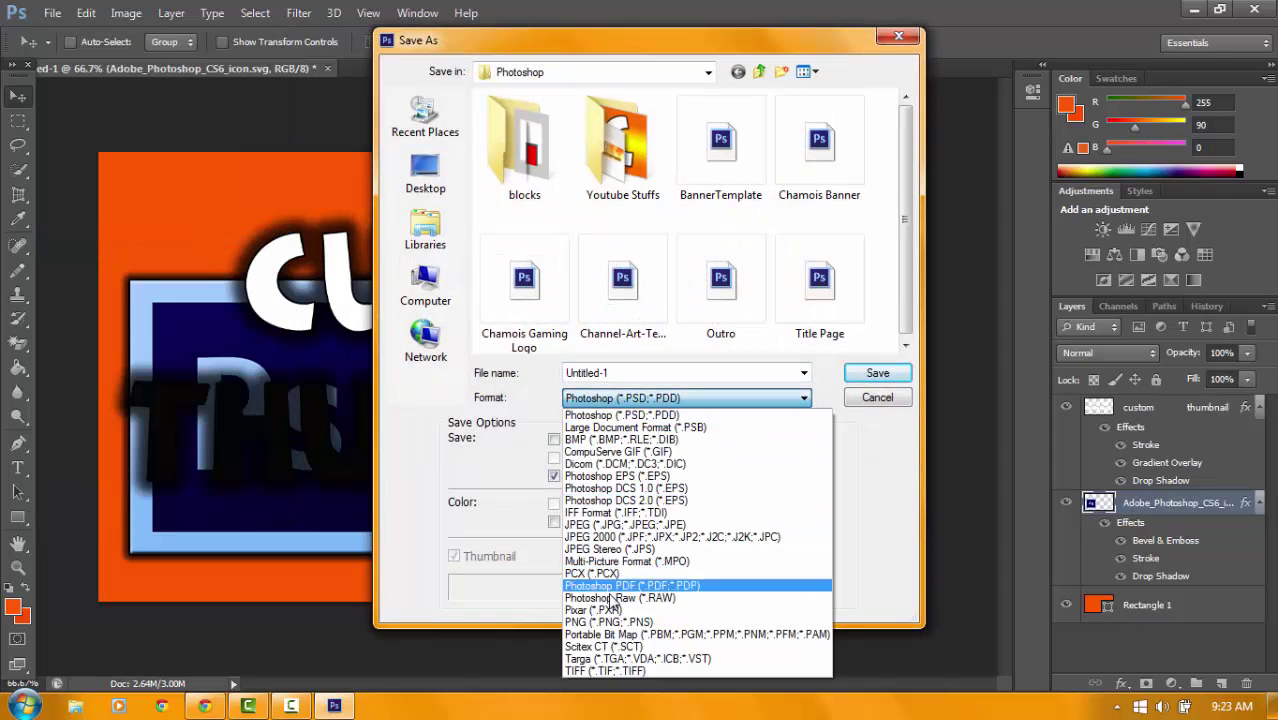
{"action": "left_click", "coordinate": [620, 614]}
{"action": "double_click", "coordinate": [635, 373]}
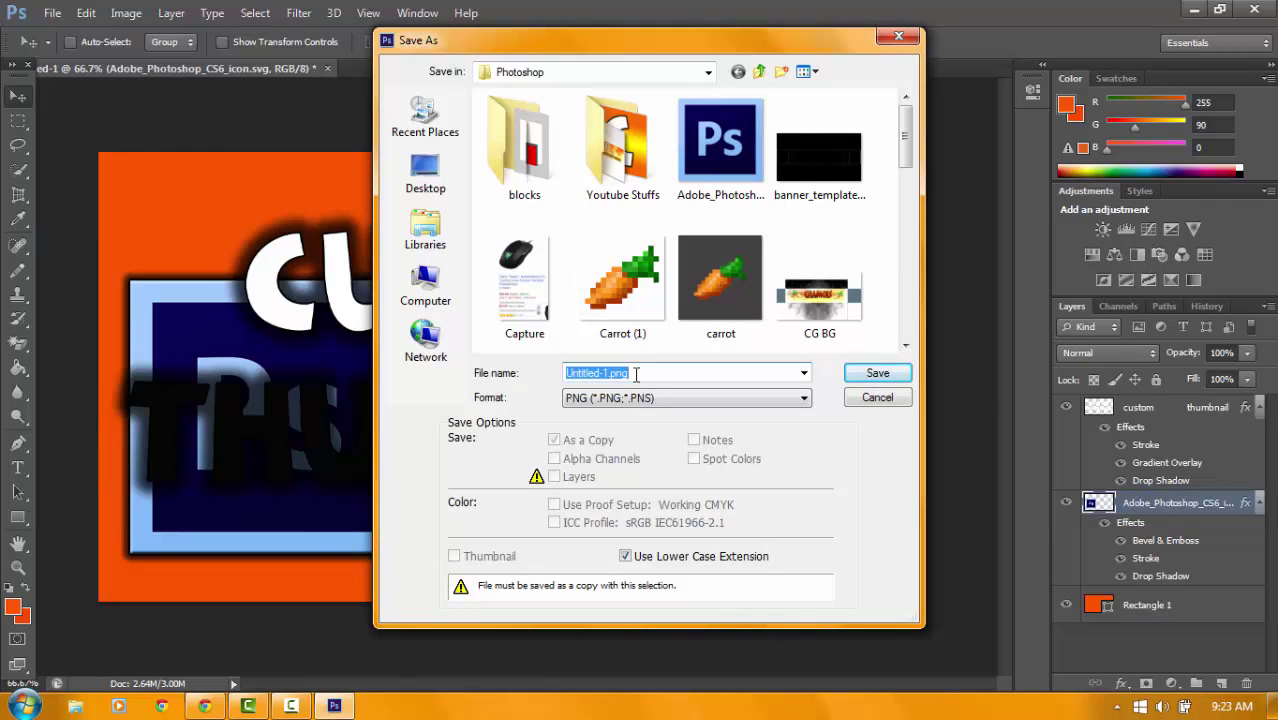
{"action": "type", "text": "How To Make a Custom Thumbnail In Photoshop"}
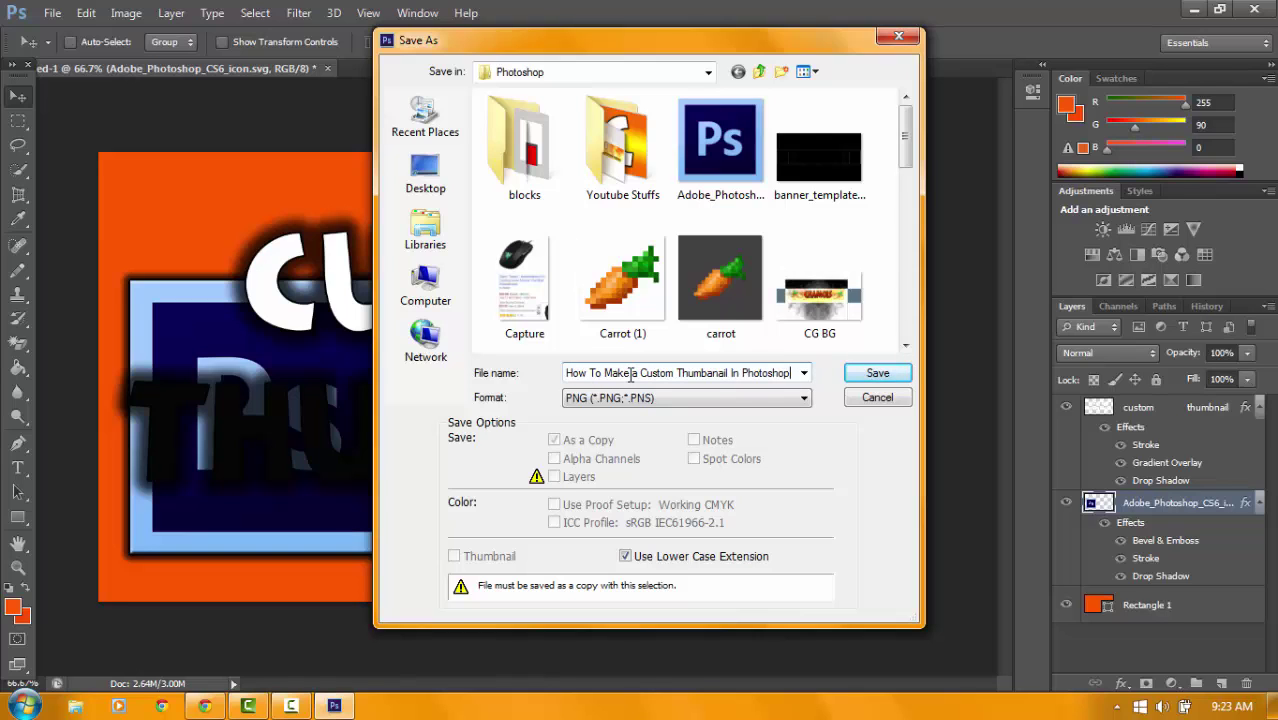
{"action": "double_click", "coordinate": [605, 150]}
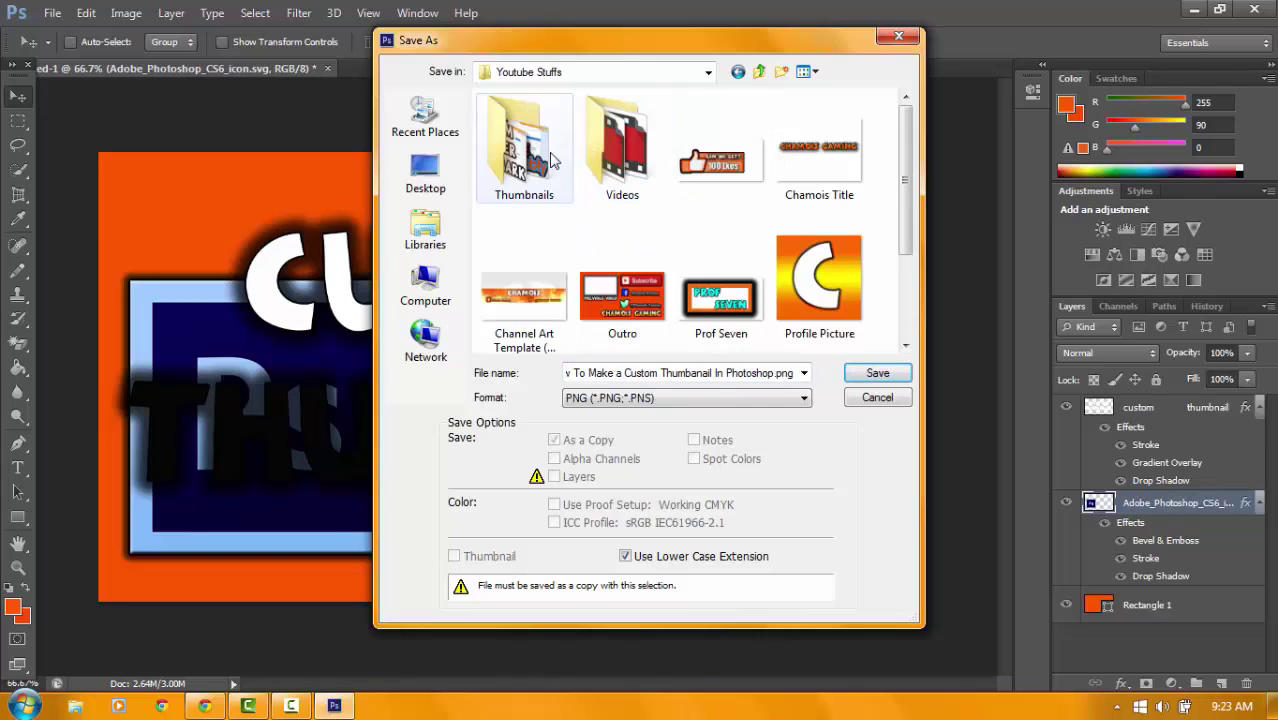
{"action": "double_click", "coordinate": [550, 160]}
{"action": "left_click", "coordinate": [878, 376]}
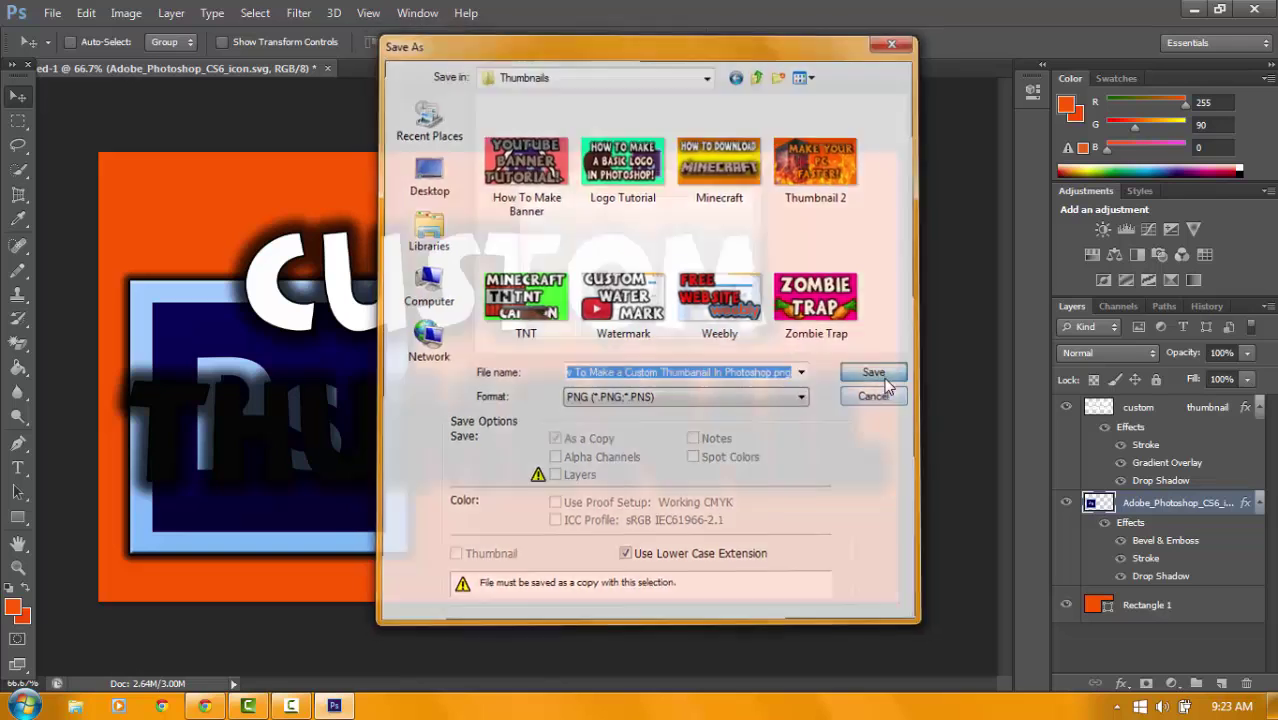
{"action": "left_click", "coordinate": [721, 216]}
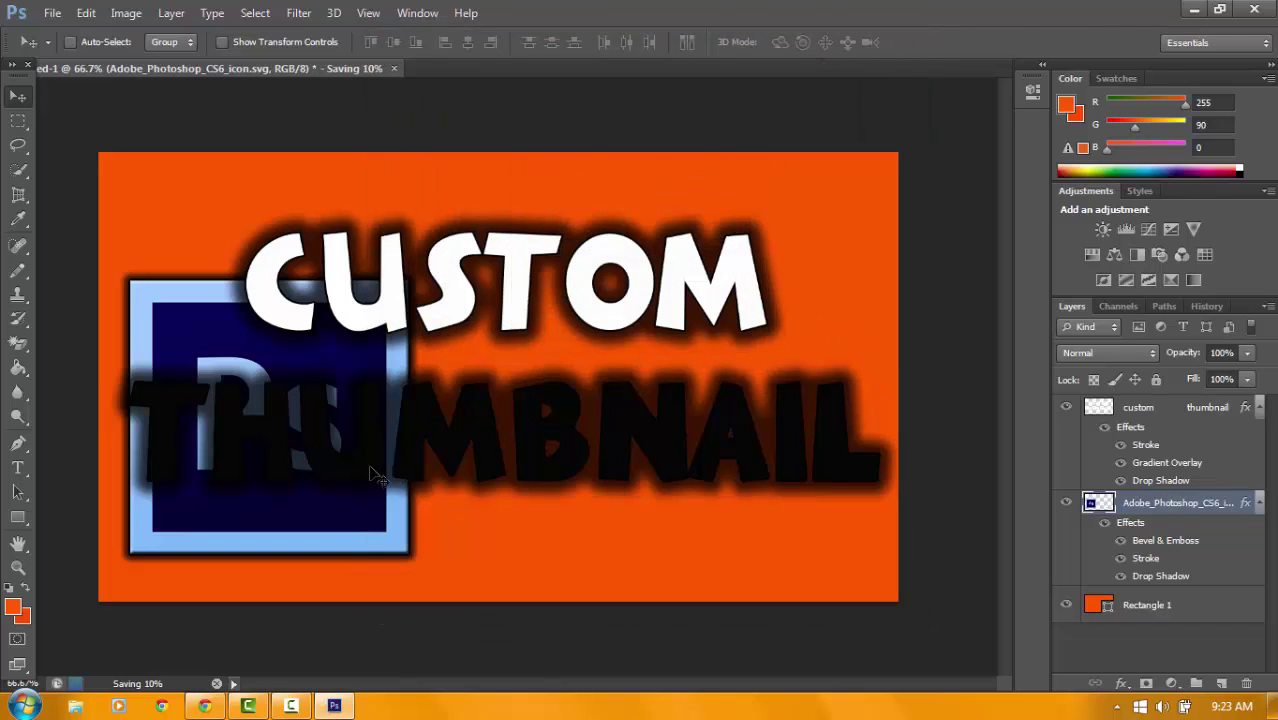